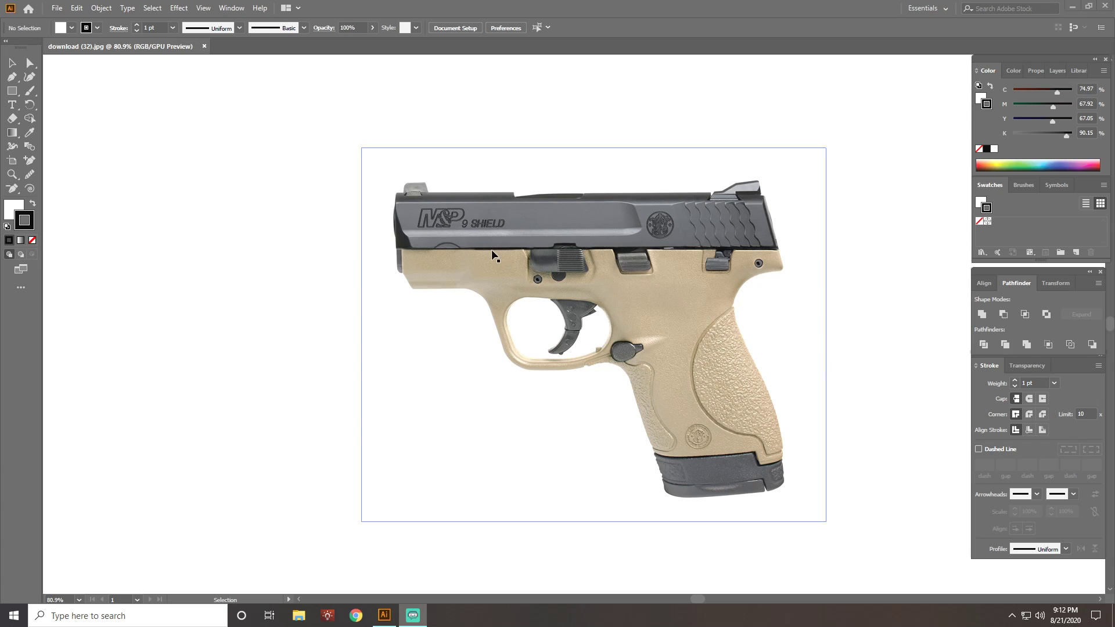
- Examine the pistol's slide, frame controls and logo areas in the reference photo
scroll(487, 251, up, 2)
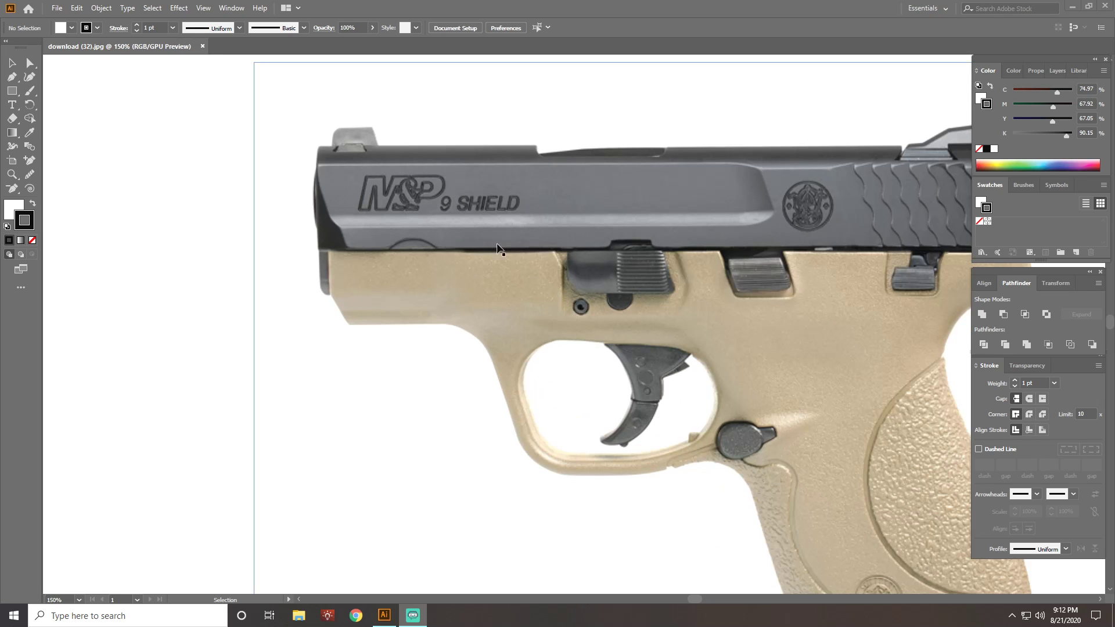
scroll(537, 237, right, 3)
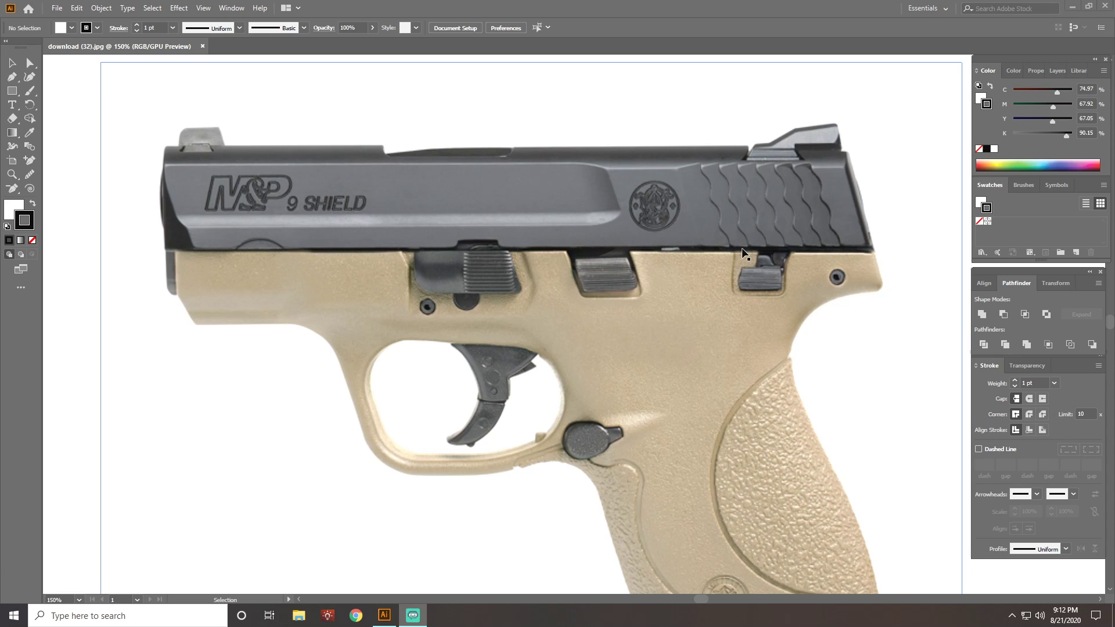
scroll(742, 254, up, 3)
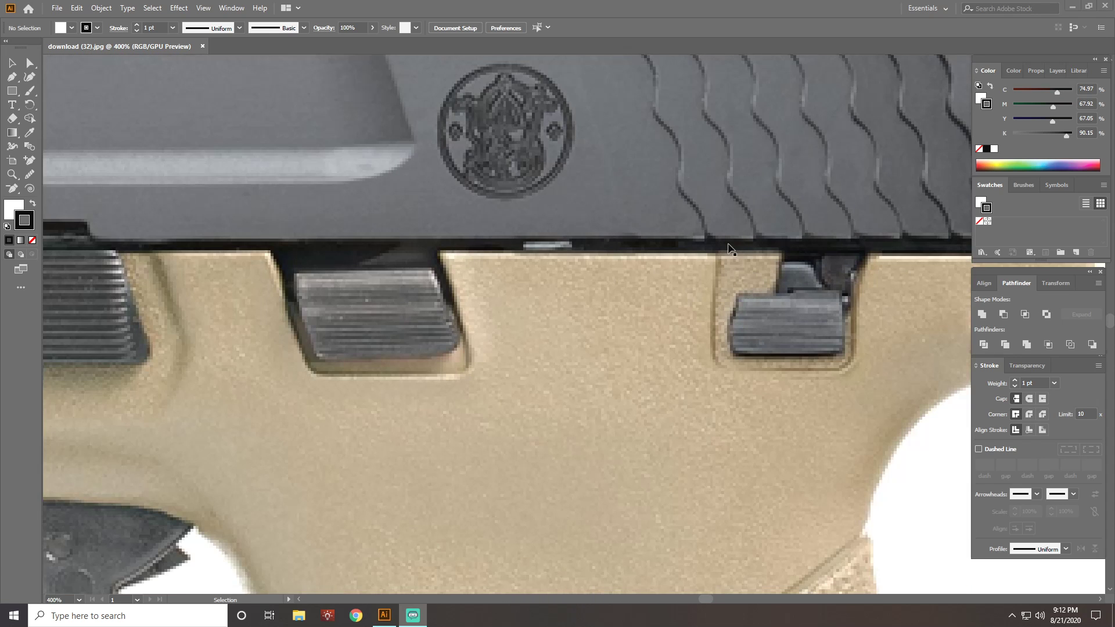
scroll(730, 249, down, 6)
scroll(730, 249, up, 2)
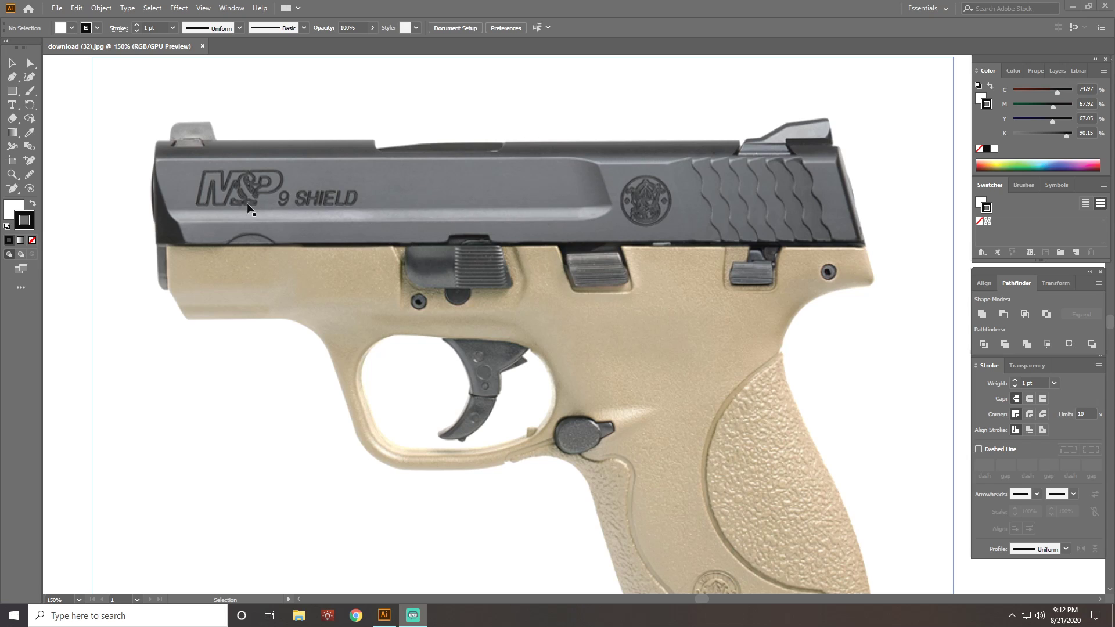
drag(138, 110, 264, 163)
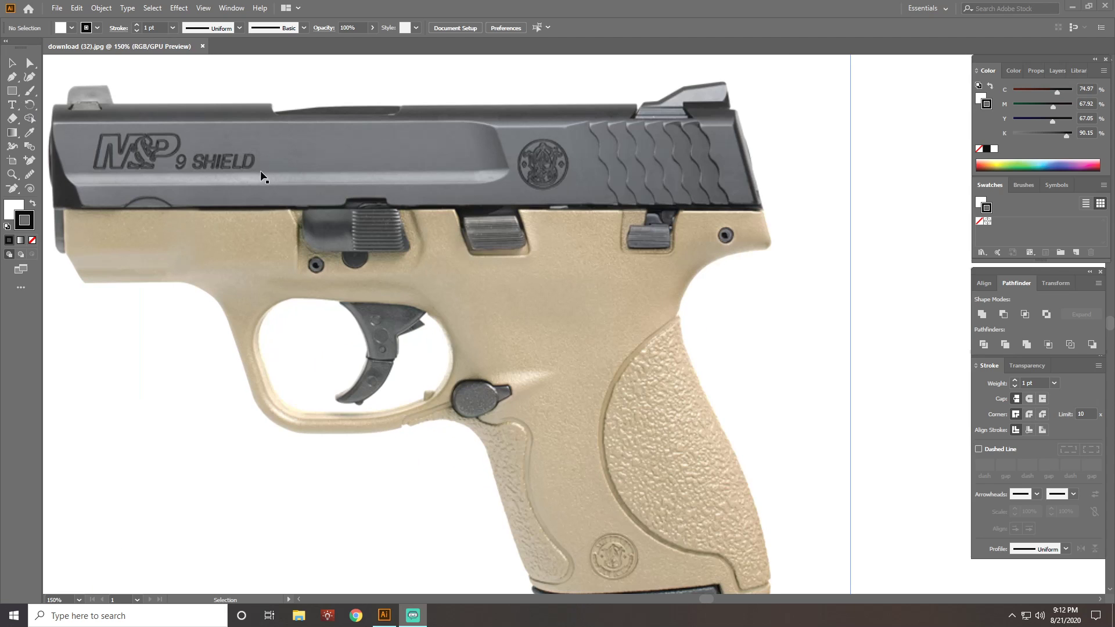
scroll(292, 215, left, 4)
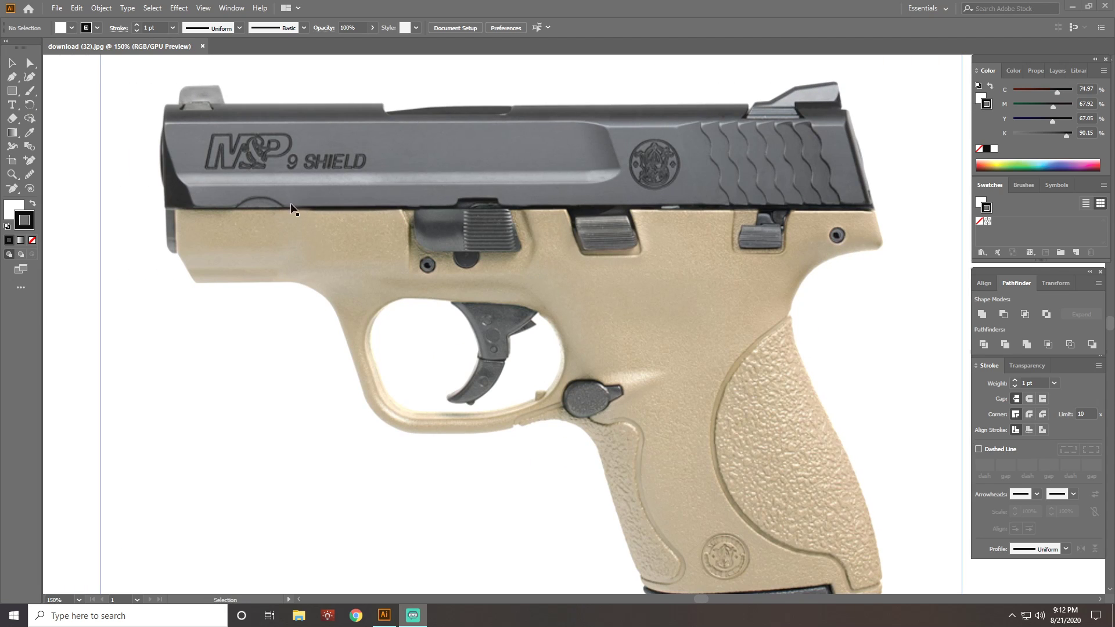
- Draw a rectangle about 230 × 25.7 mm over the side of the pistol's slide, remove its fill and make its stroke active
click(12, 91)
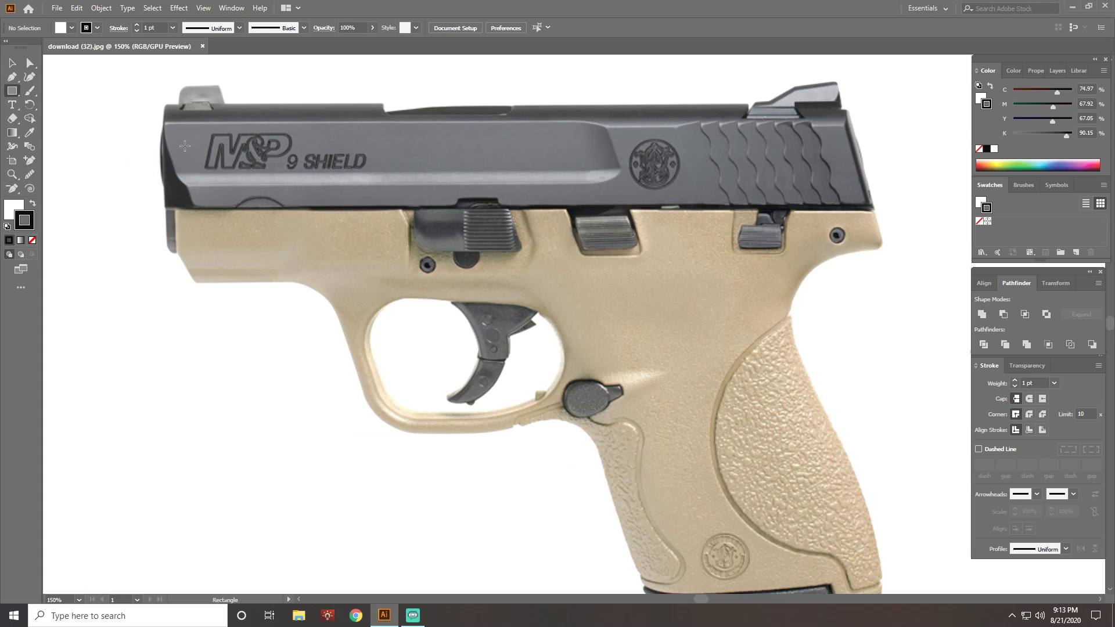
scroll(184, 145, up, 2)
scroll(186, 140, down, 3)
scroll(488, 149, up, 1)
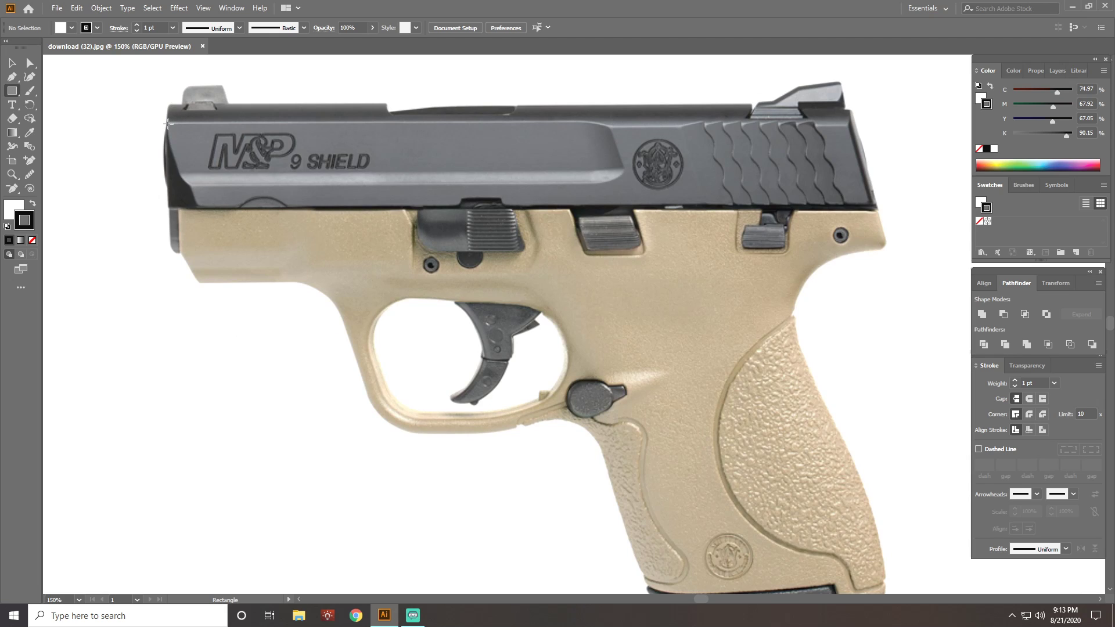
drag(168, 123, 871, 203)
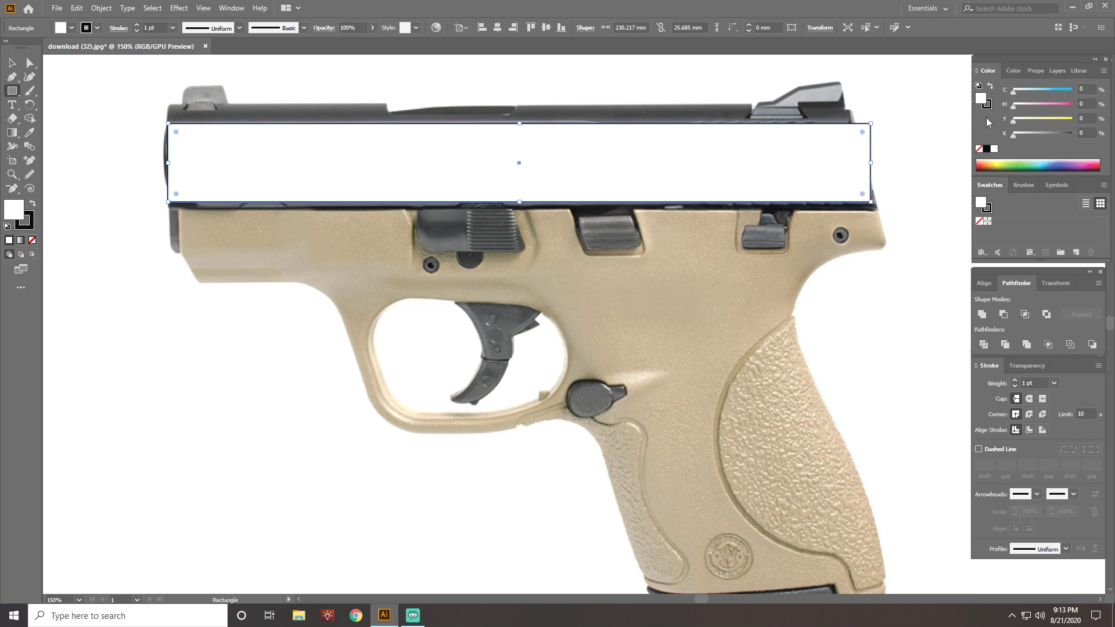
click(981, 151)
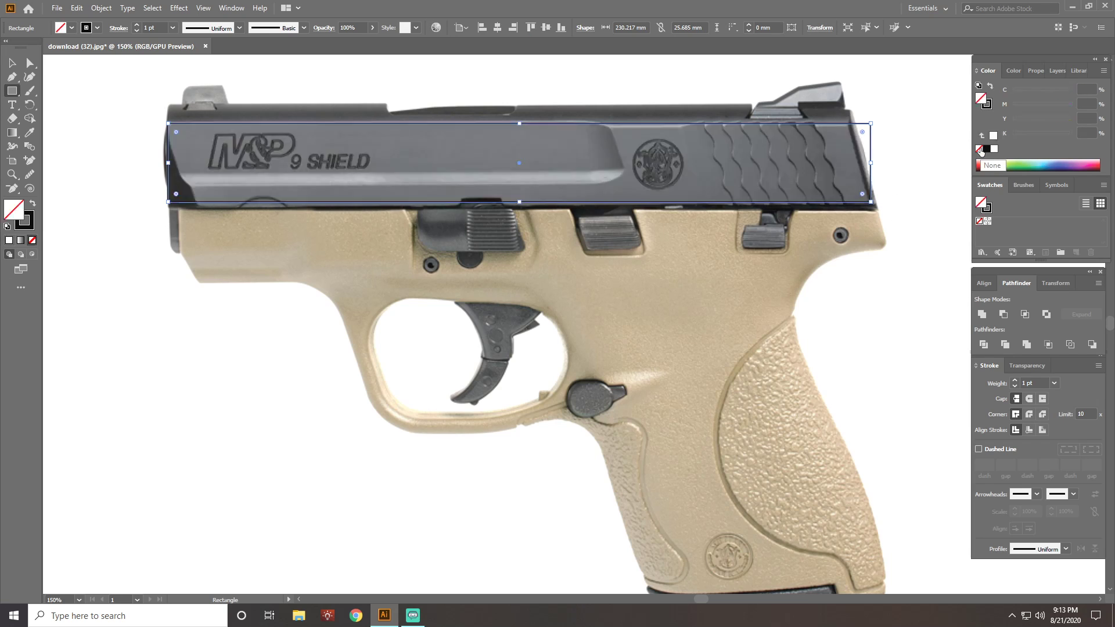
click(987, 106)
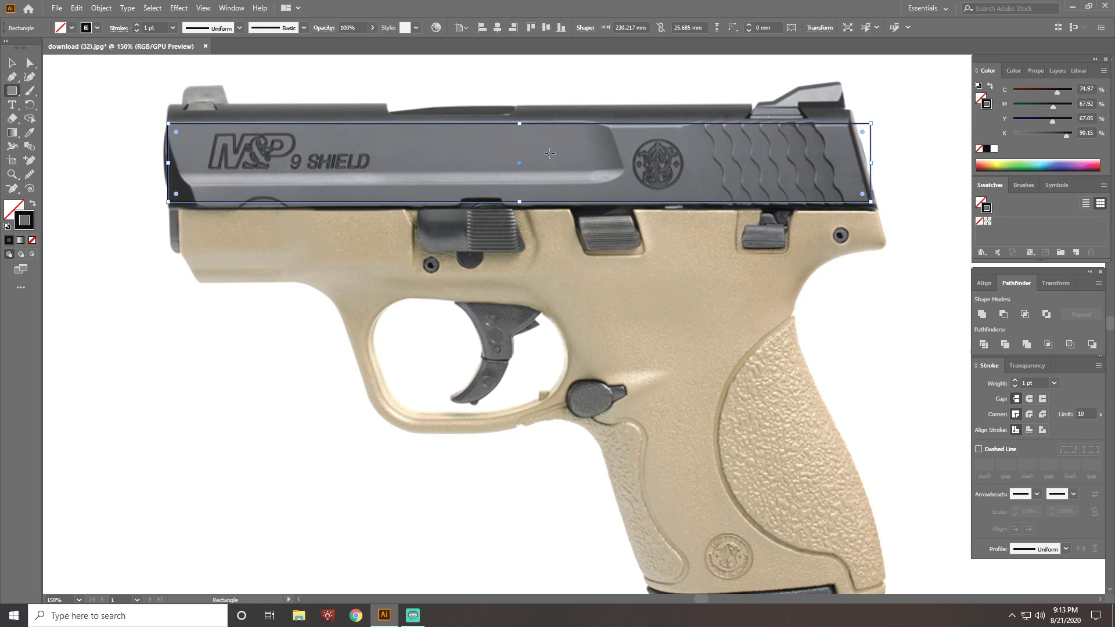
- Nudge the rectangle's muzzle-side edge inward and its bottom edge down, making it about 229.8 × 26.4 mm
scroll(190, 140, up, 2)
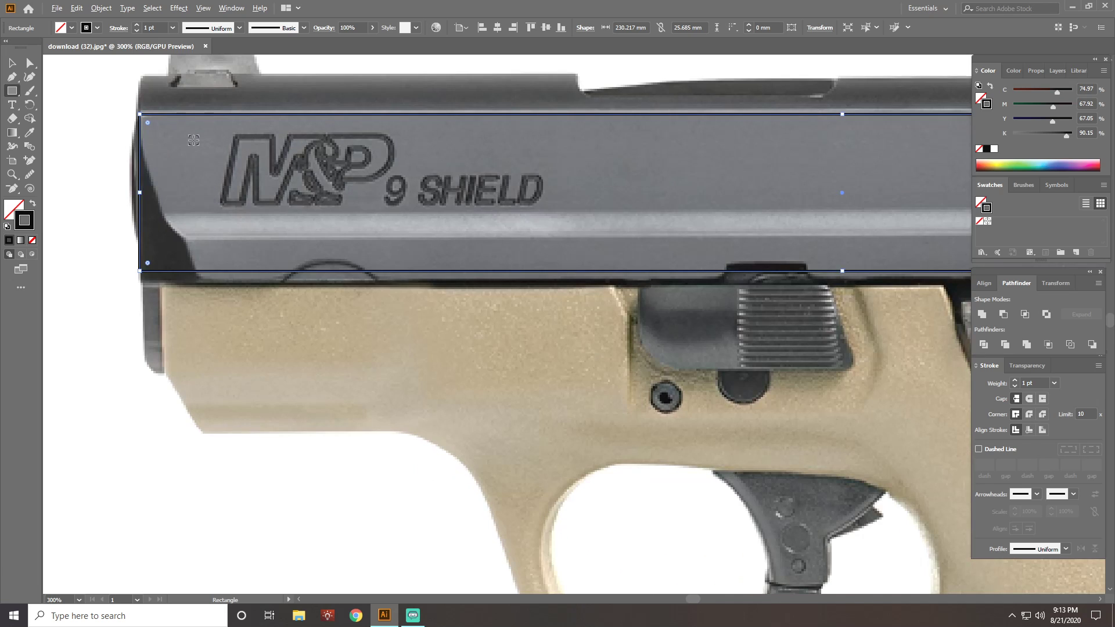
click(12, 62)
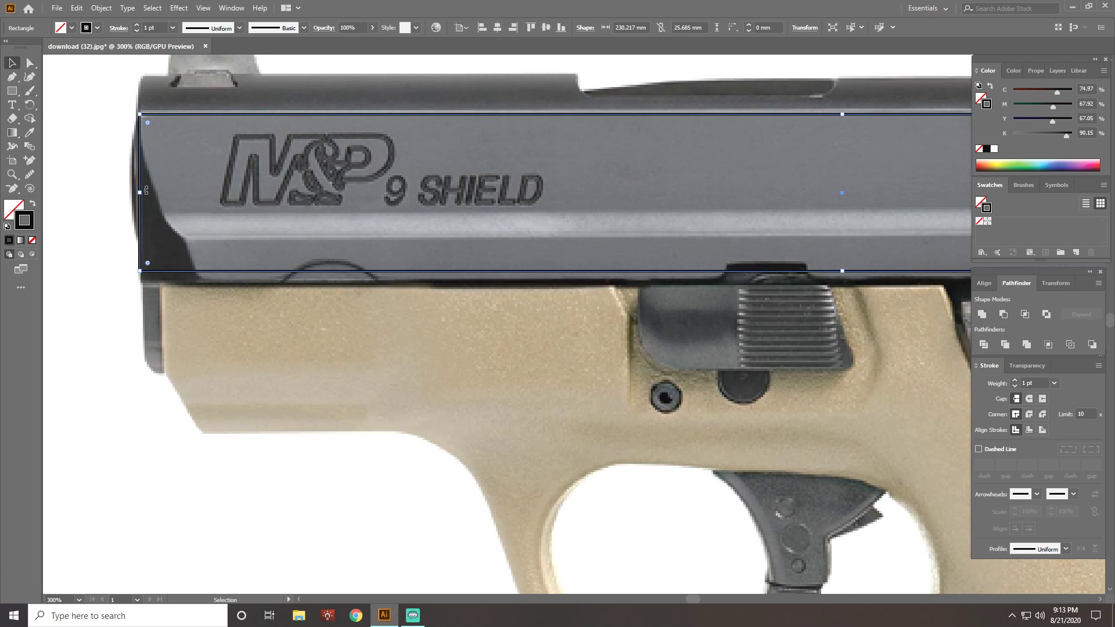
drag(140, 193, 142, 194)
drag(843, 272, 843, 277)
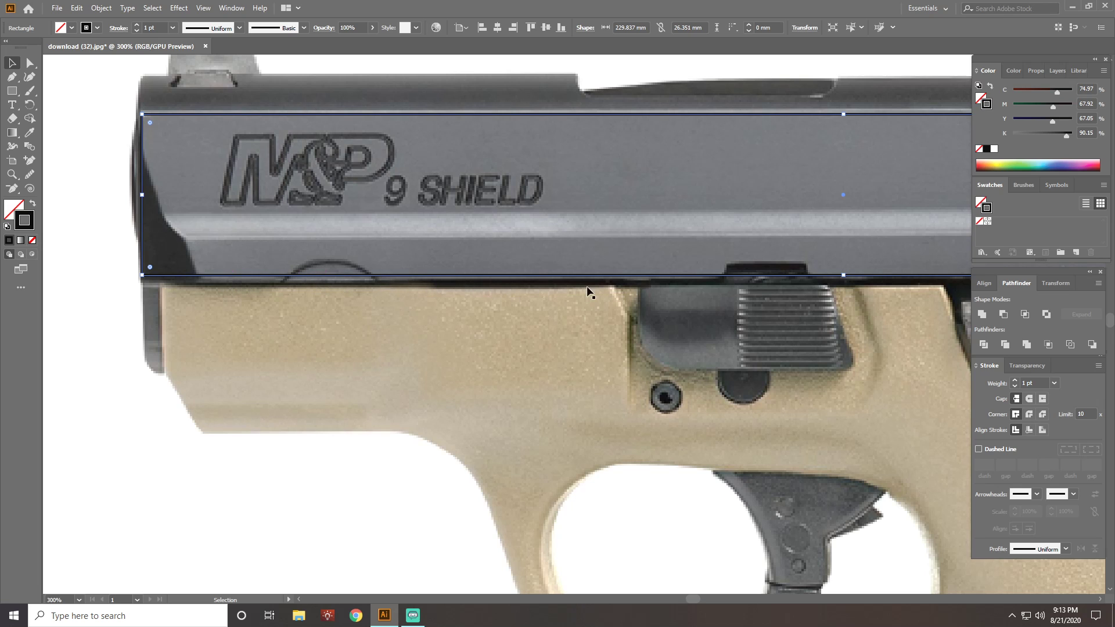
scroll(627, 290, right, 2)
scroll(627, 291, right, 10)
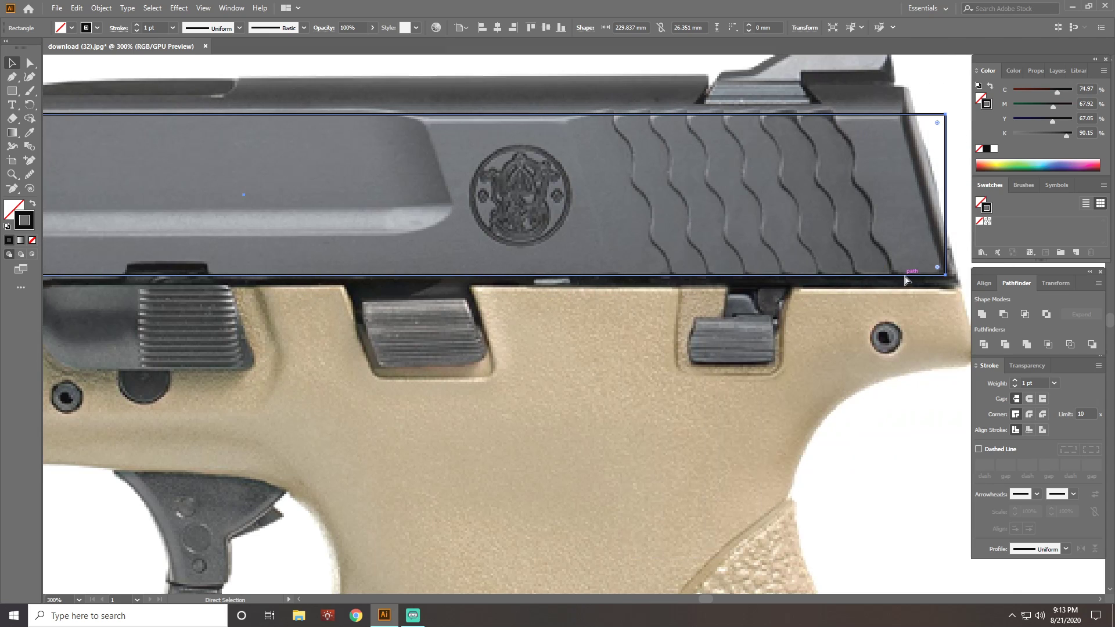
- Raise the rectangle's bottom edge and lower its top edge to fit the slide, making it about 25.2 mm high
scroll(494, 306, left, 1)
scroll(493, 306, left, 10)
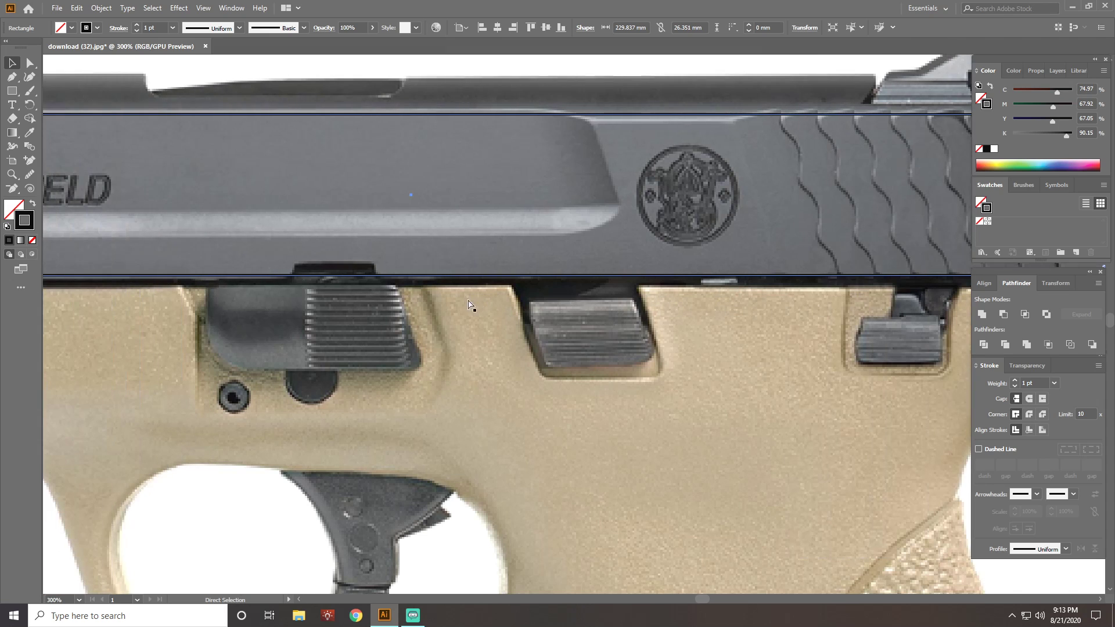
scroll(462, 301, left, 1)
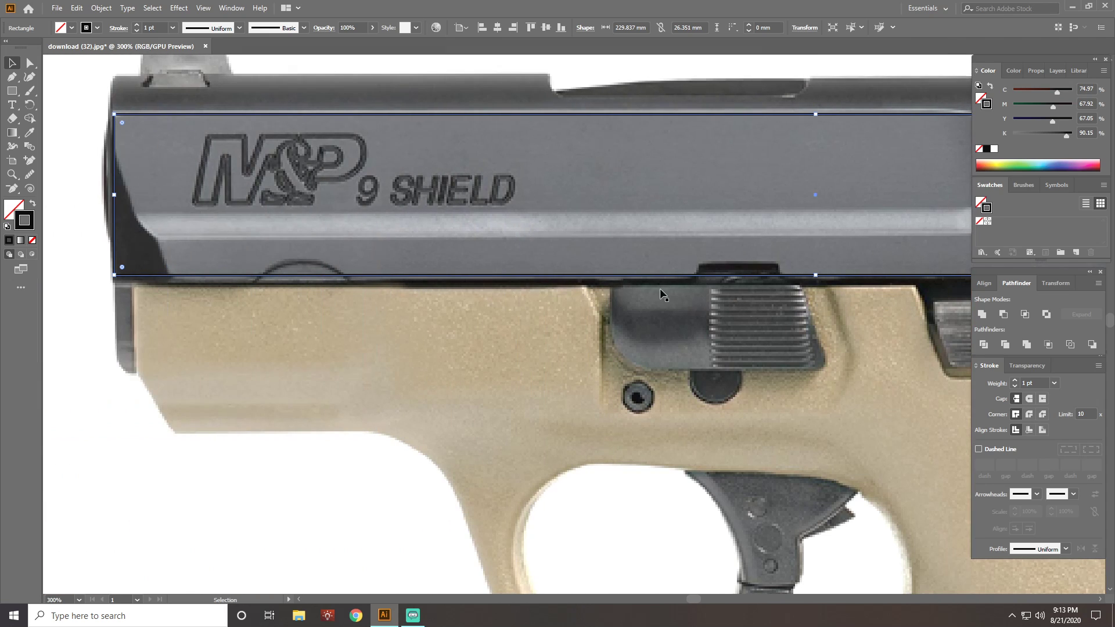
drag(817, 277, 818, 272)
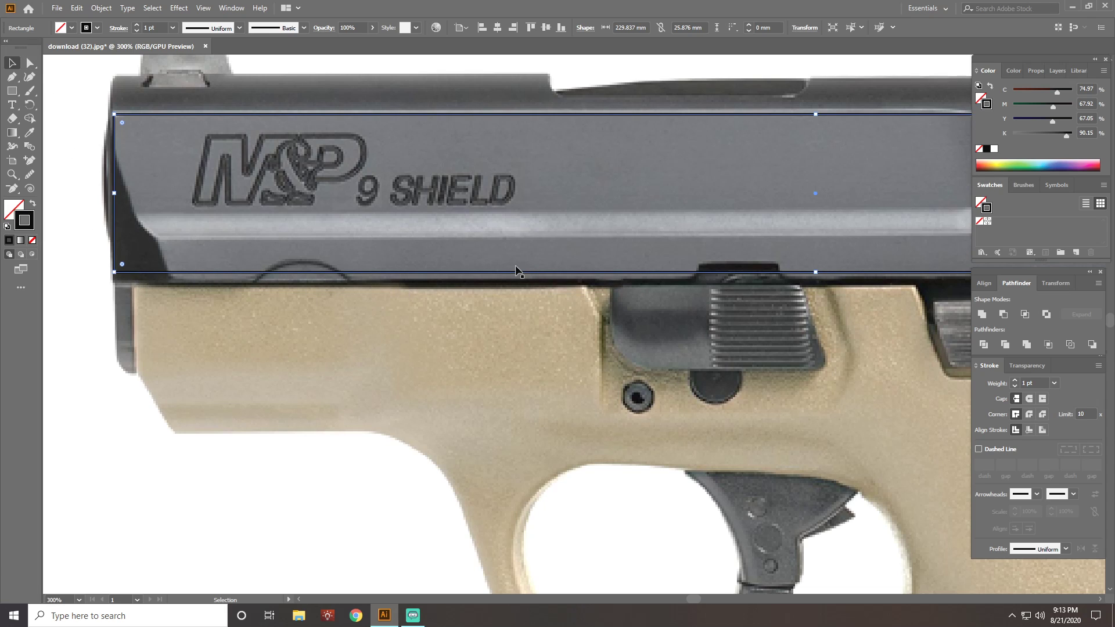
scroll(517, 270, right, 10)
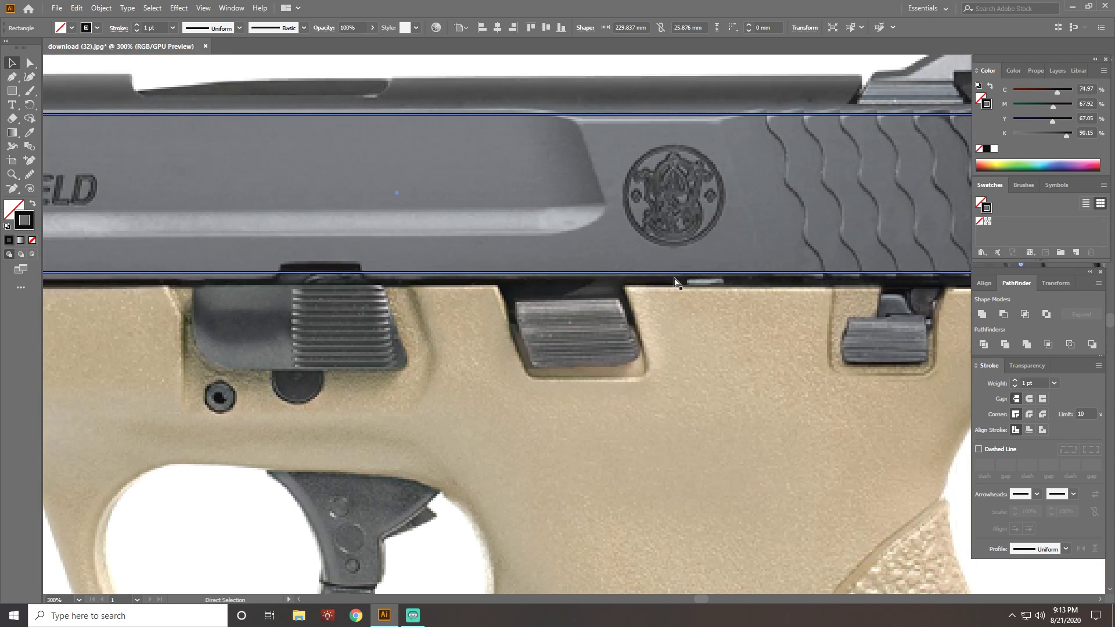
scroll(689, 282, right, 1)
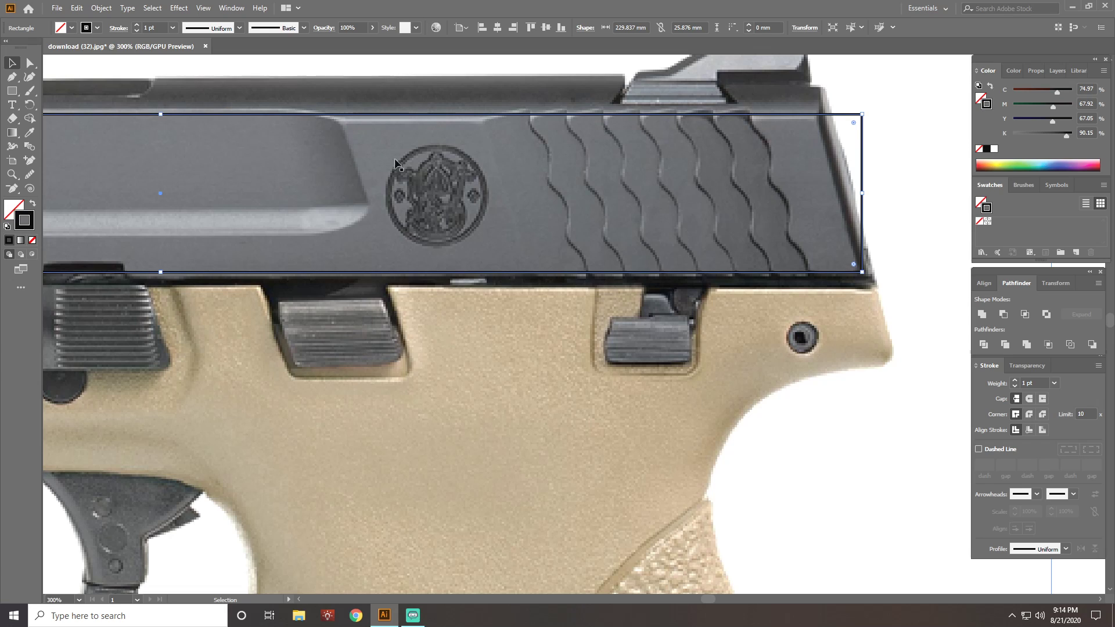
drag(161, 114, 163, 119)
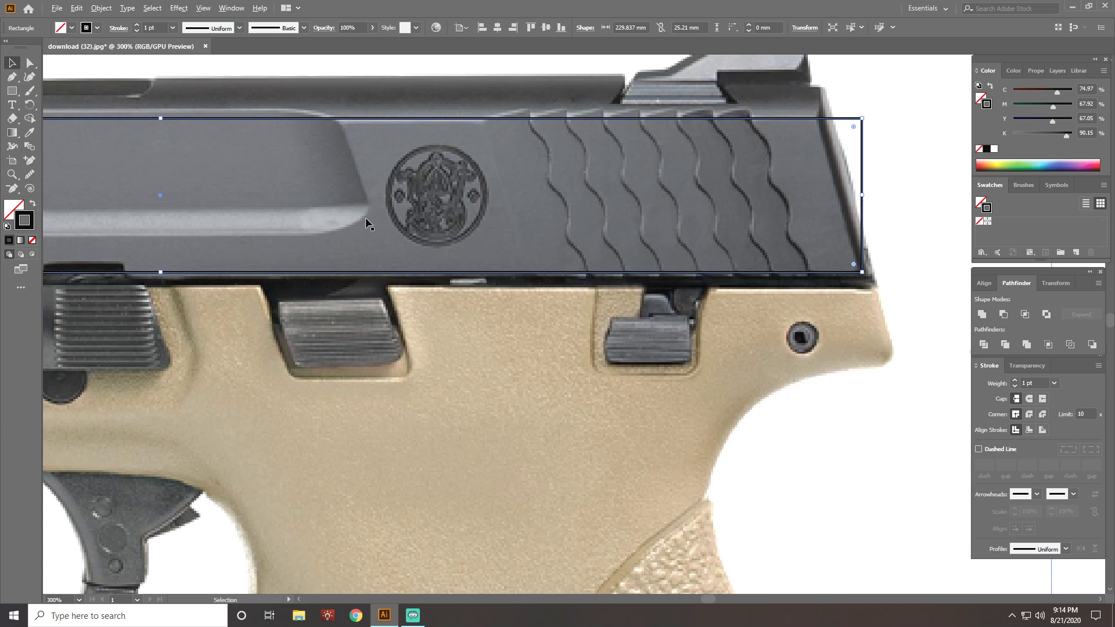
- Move the rectangle's lower muzzle-end corner about 9.7 mm inward along the bottom edge to match the slide's slanted front
key(ctrl+1)
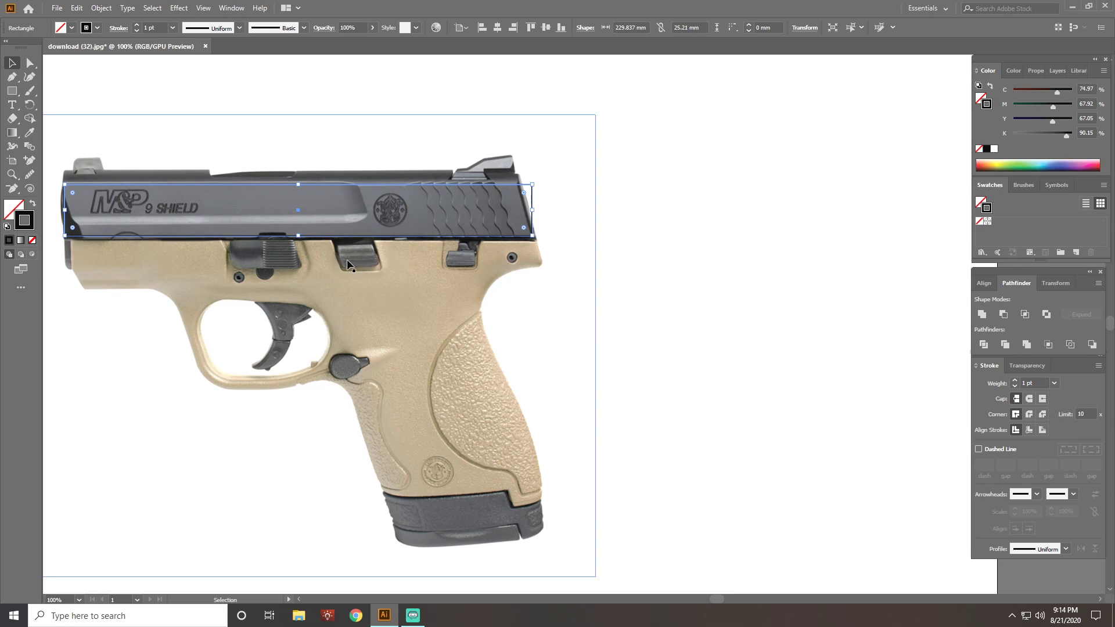
scroll(348, 264, left, 3)
scroll(348, 265, up, 1)
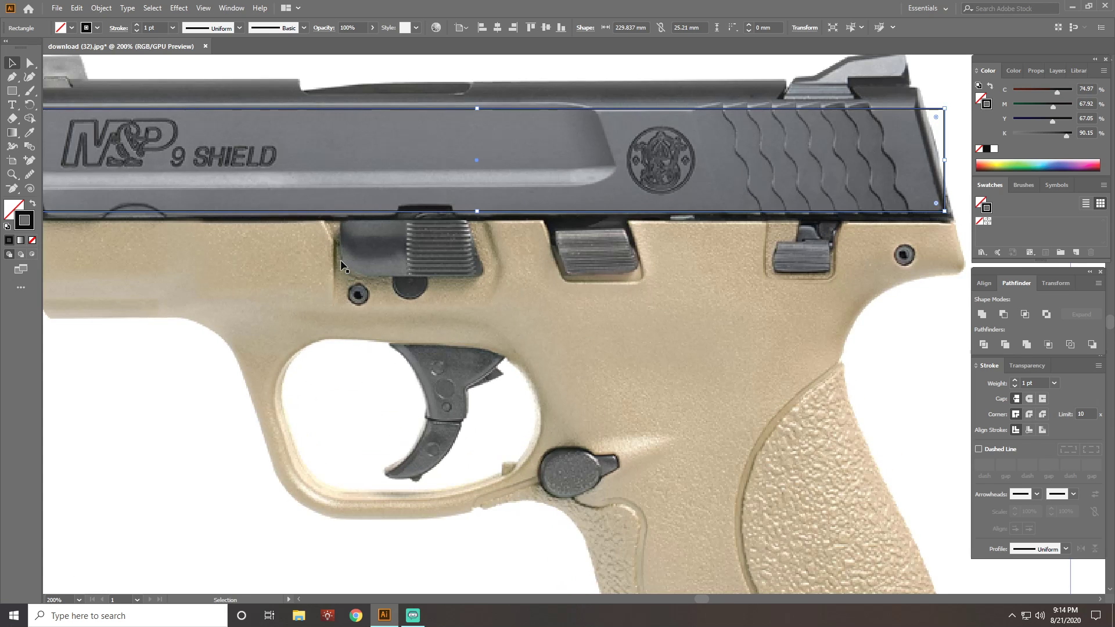
scroll(341, 266, down, 1)
key(a)
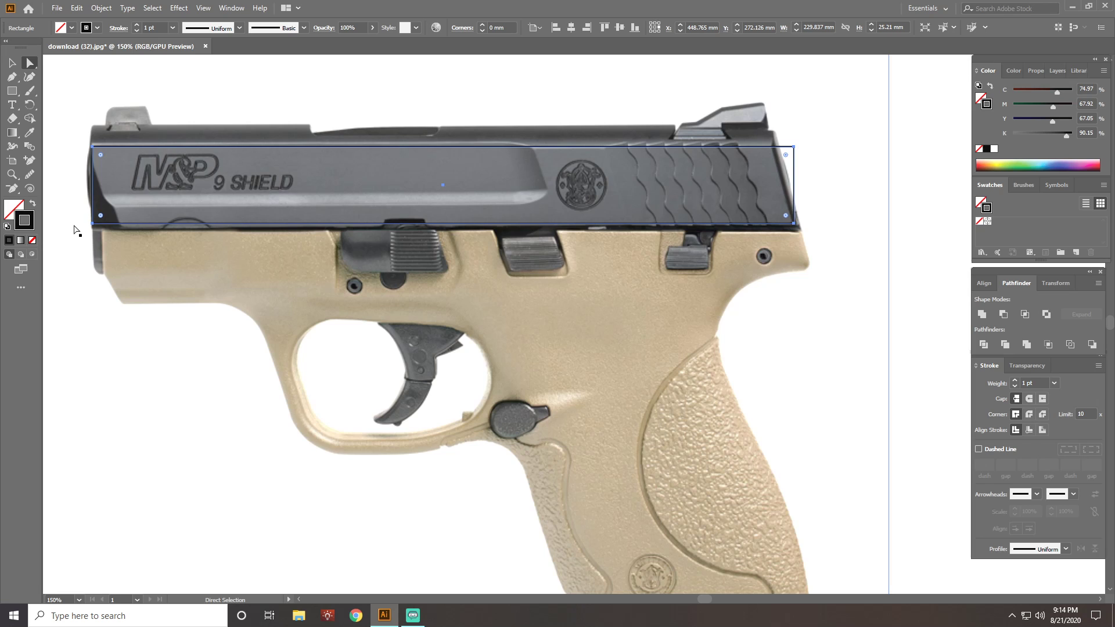
scroll(75, 230, up, 3)
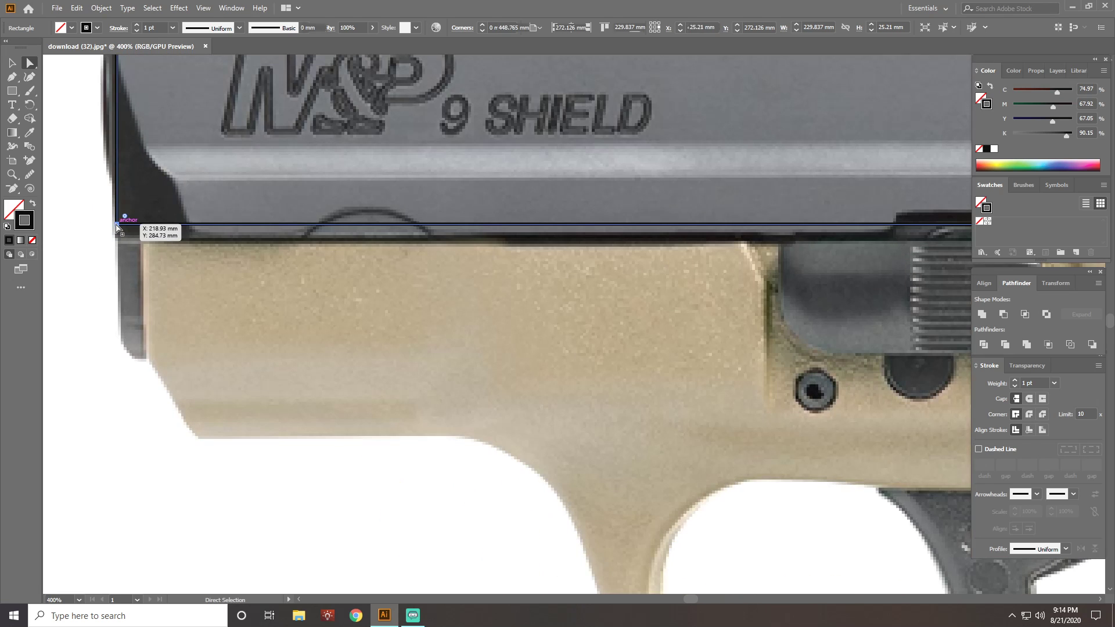
drag(116, 226, 196, 227)
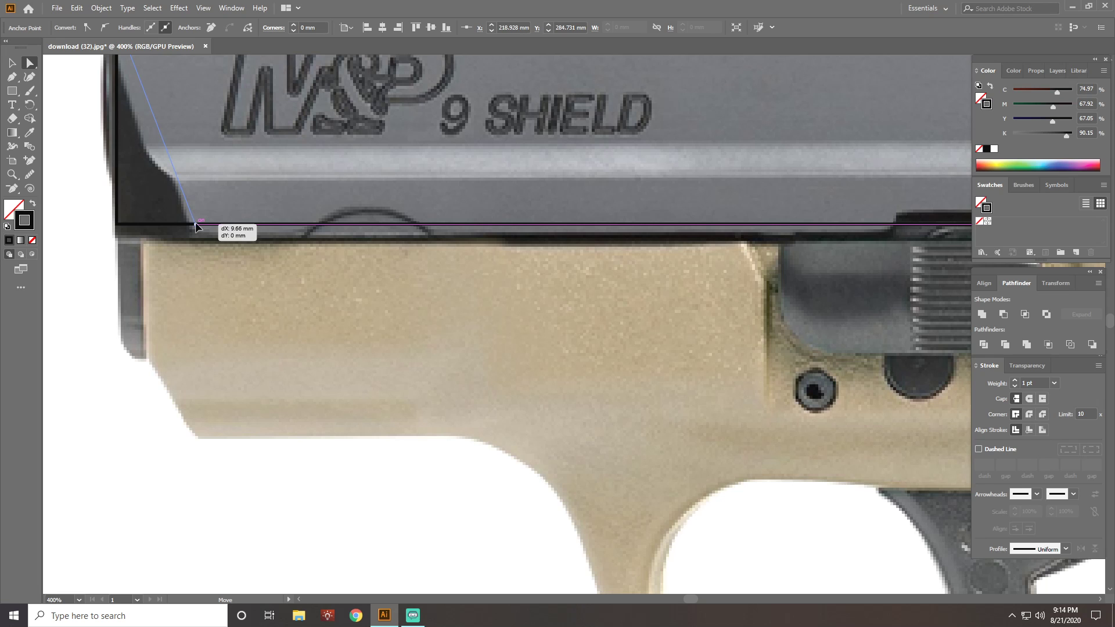
drag(195, 223, 195, 223)
- Shift the outline's upper and lower rear corners inward so its end follows the slanted back of the slide
scroll(349, 247, down, 1)
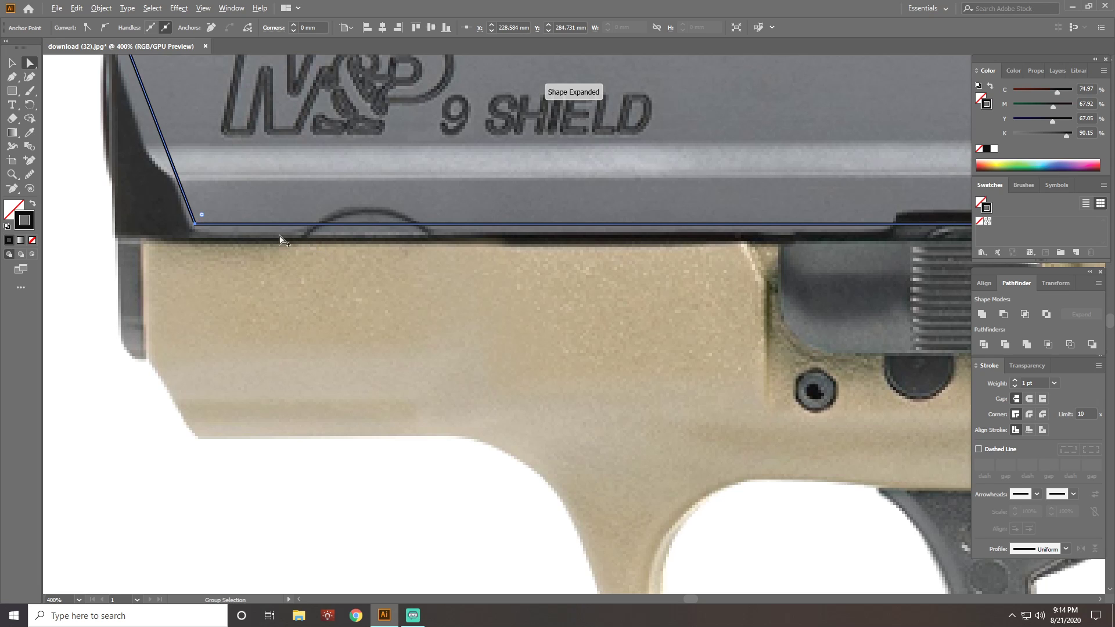
scroll(636, 194, right, 5)
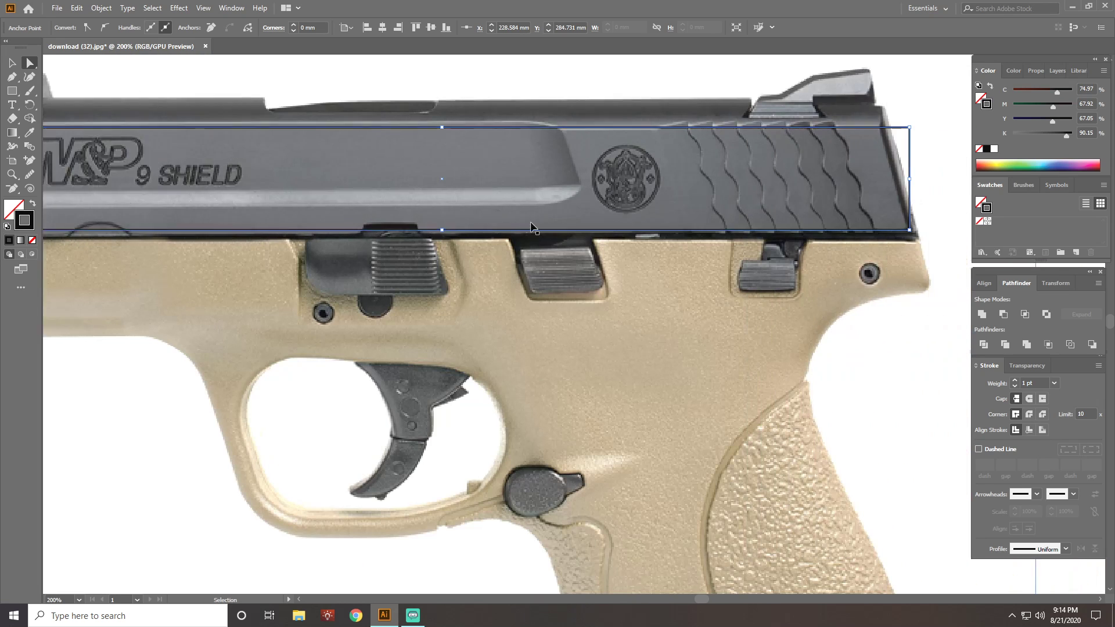
scroll(787, 168, up, 1)
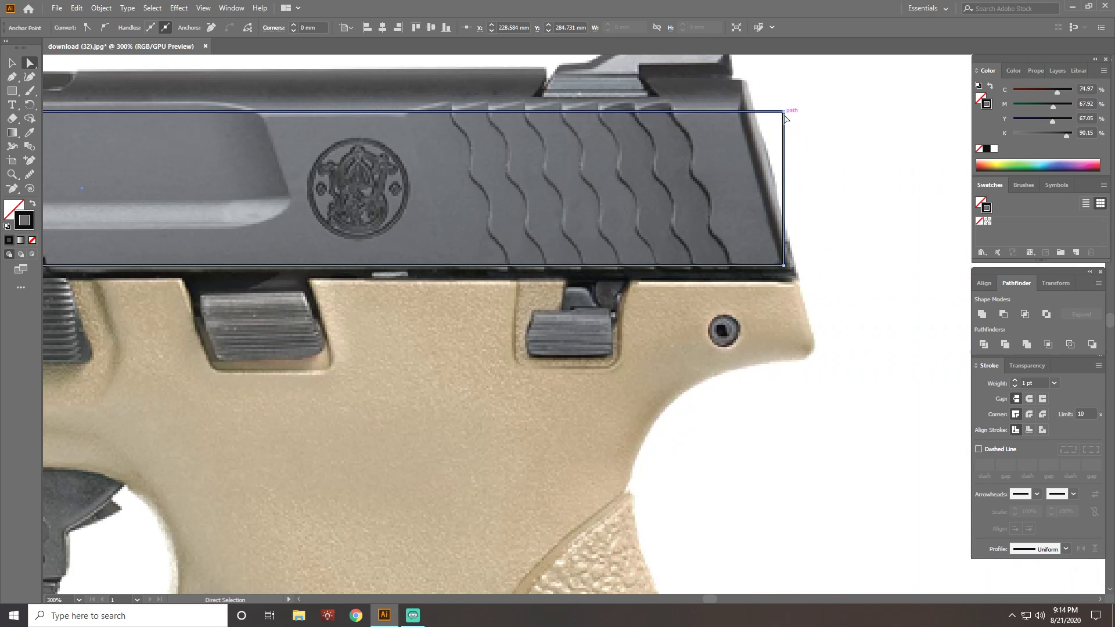
drag(785, 112, 732, 113)
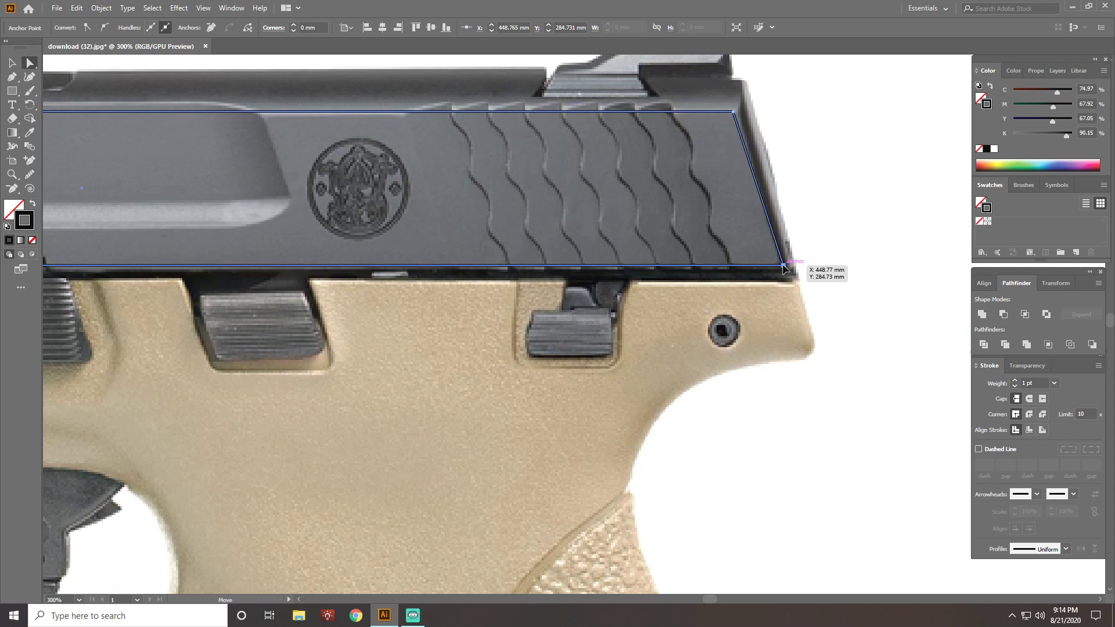
drag(783, 266, 779, 264)
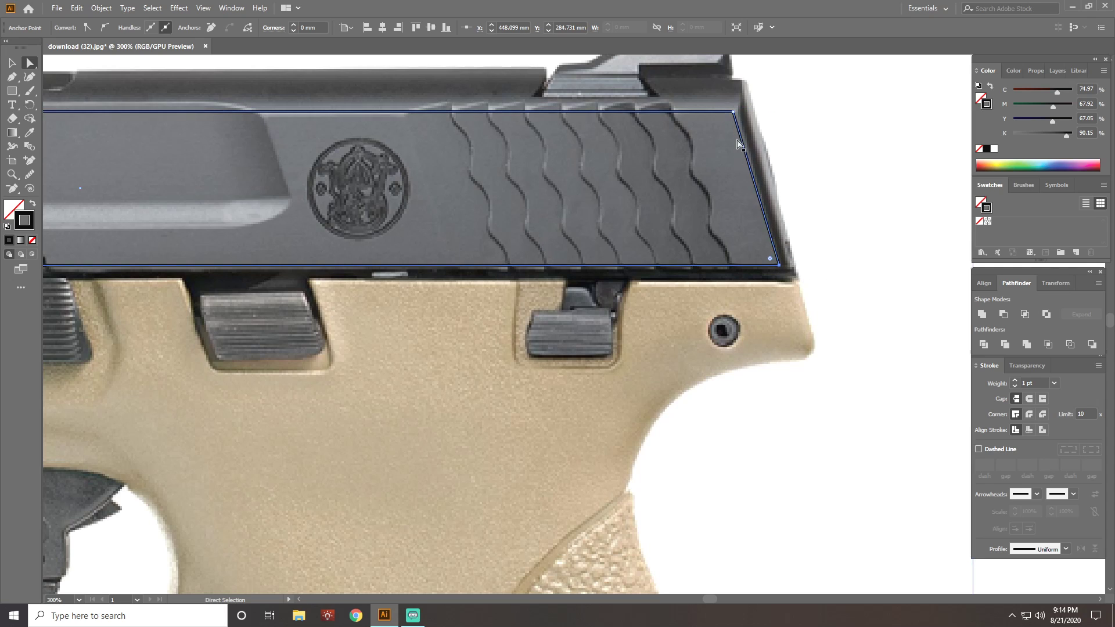
drag(733, 112, 736, 115)
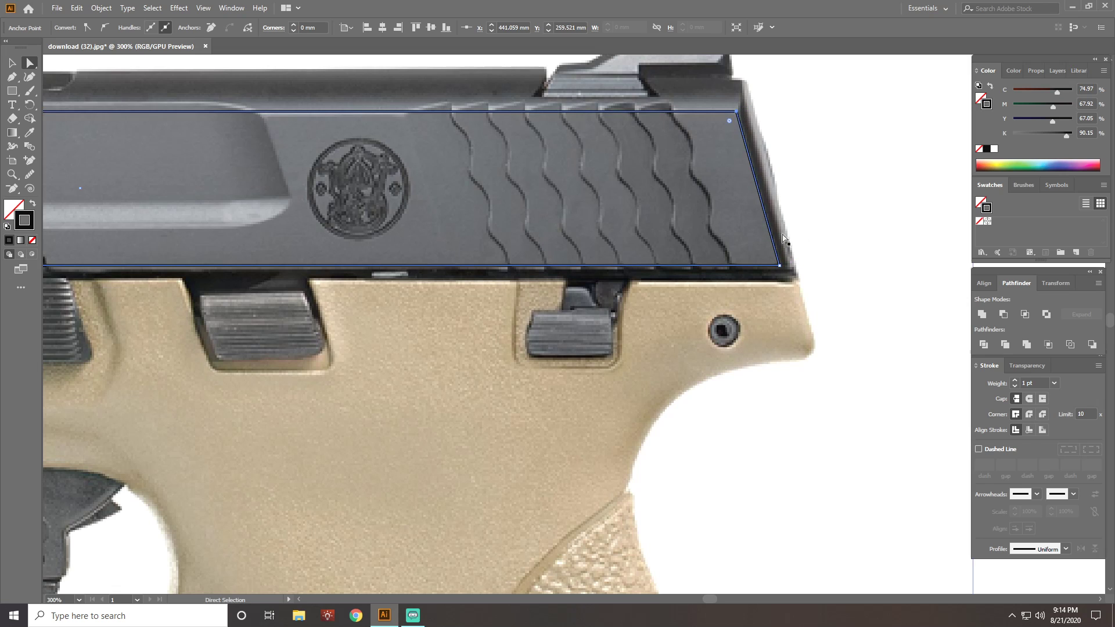
scroll(696, 242, down, 2)
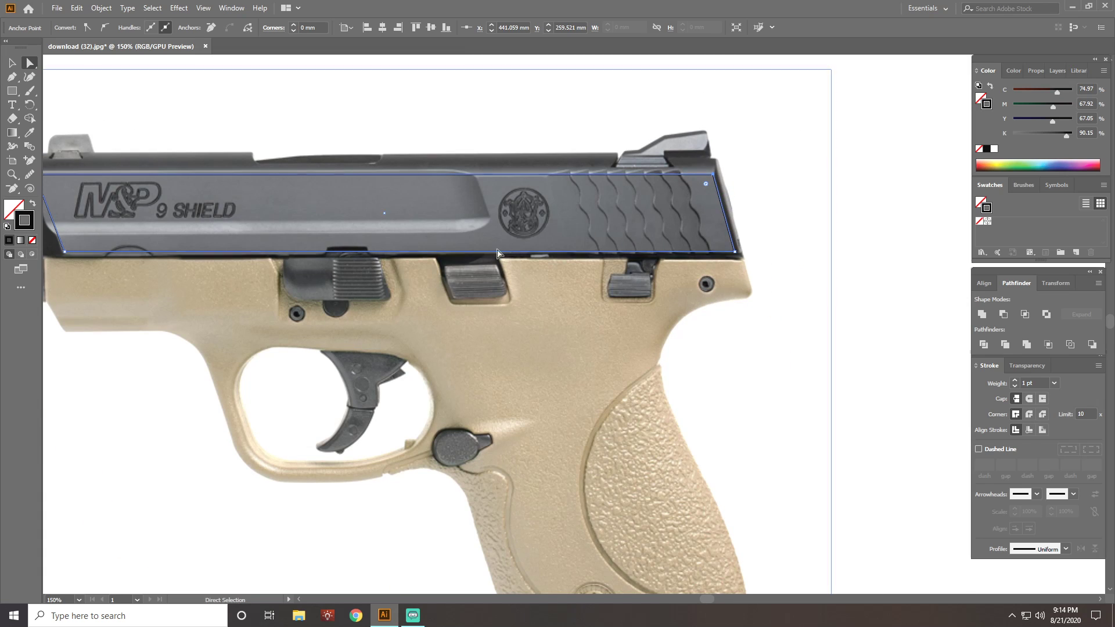
key(v)
scroll(263, 249, left, 3)
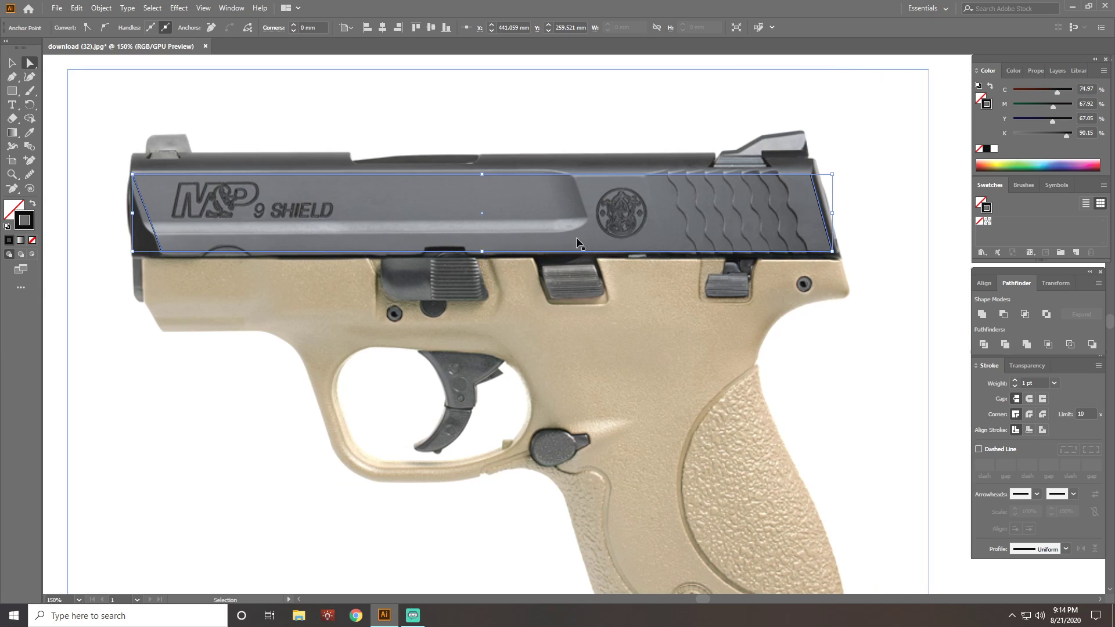
key(a)
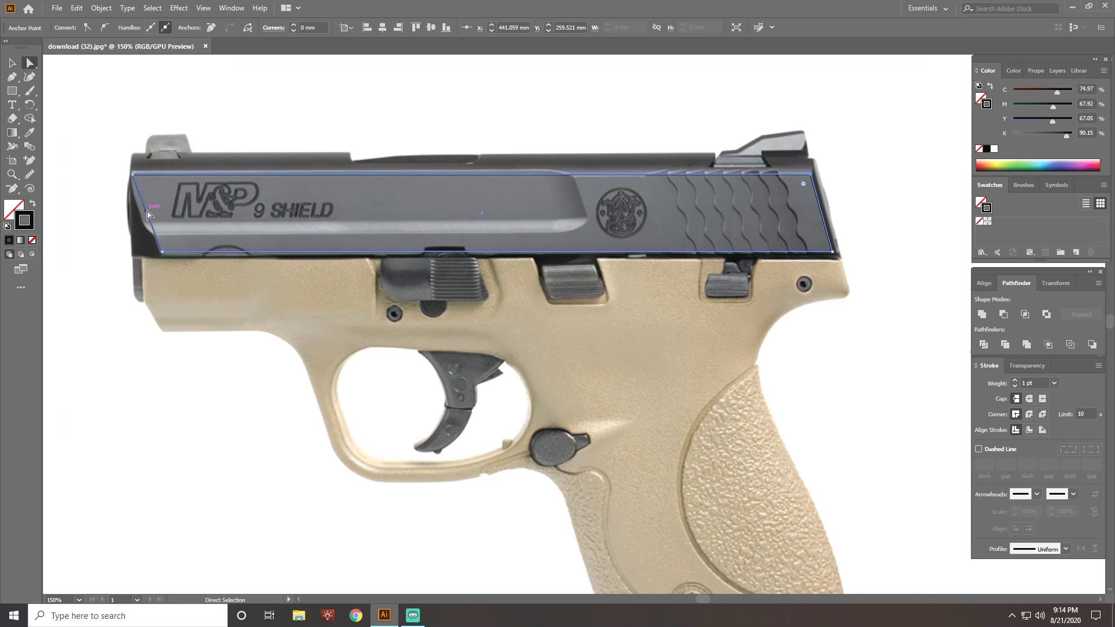
- Add an anchor near the top of the slanted muzzle end and move it about 1.7 mm outward below the upper corner
scroll(141, 226, up, 3)
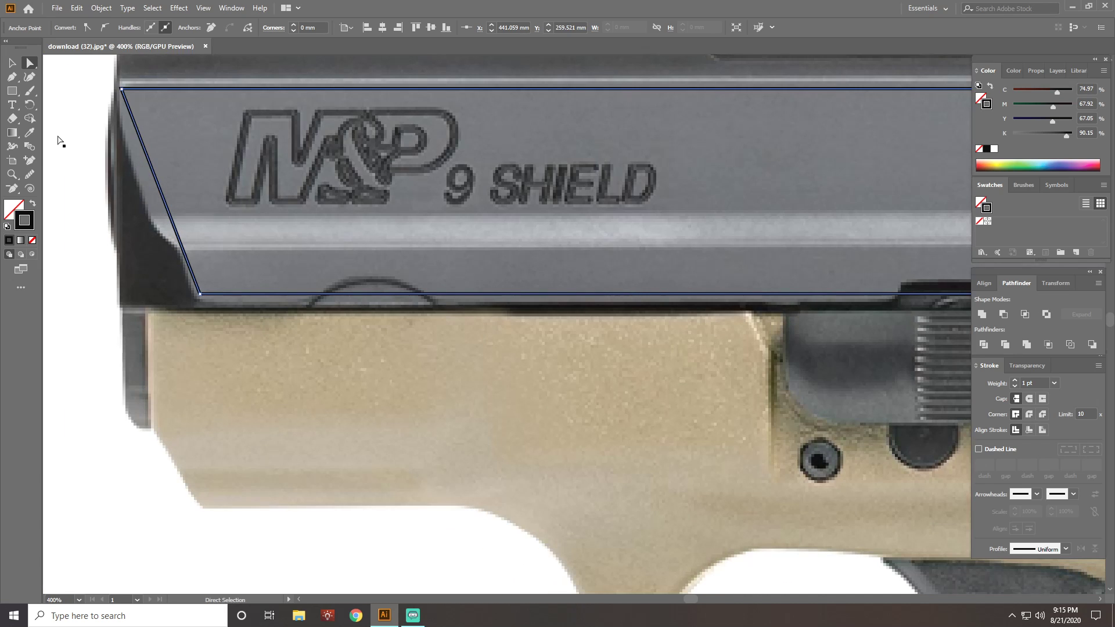
click(33, 165)
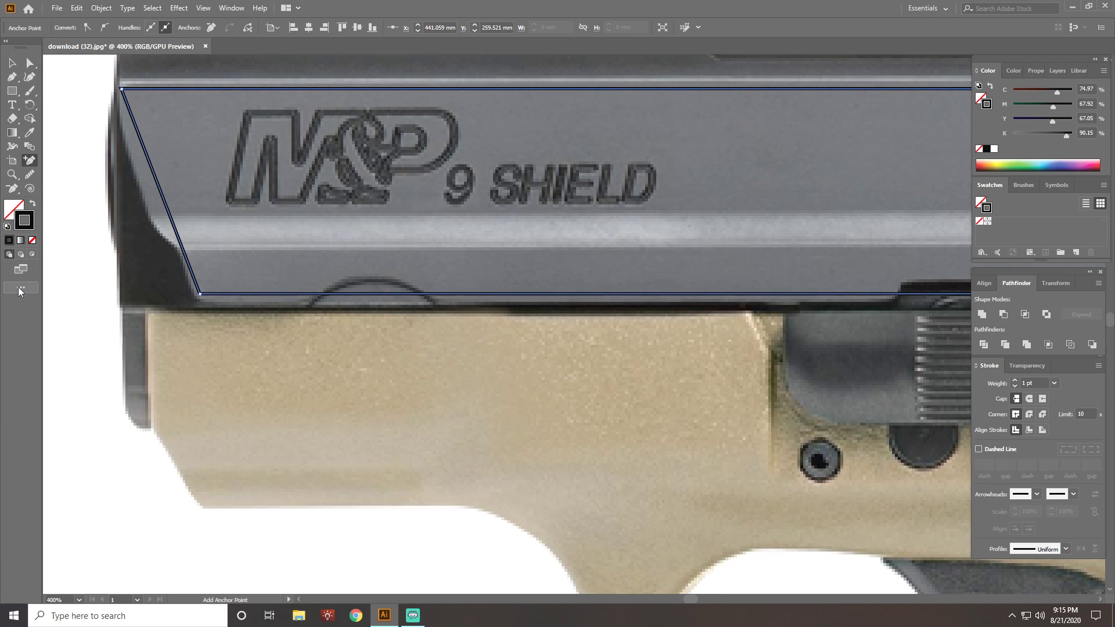
click(18, 286)
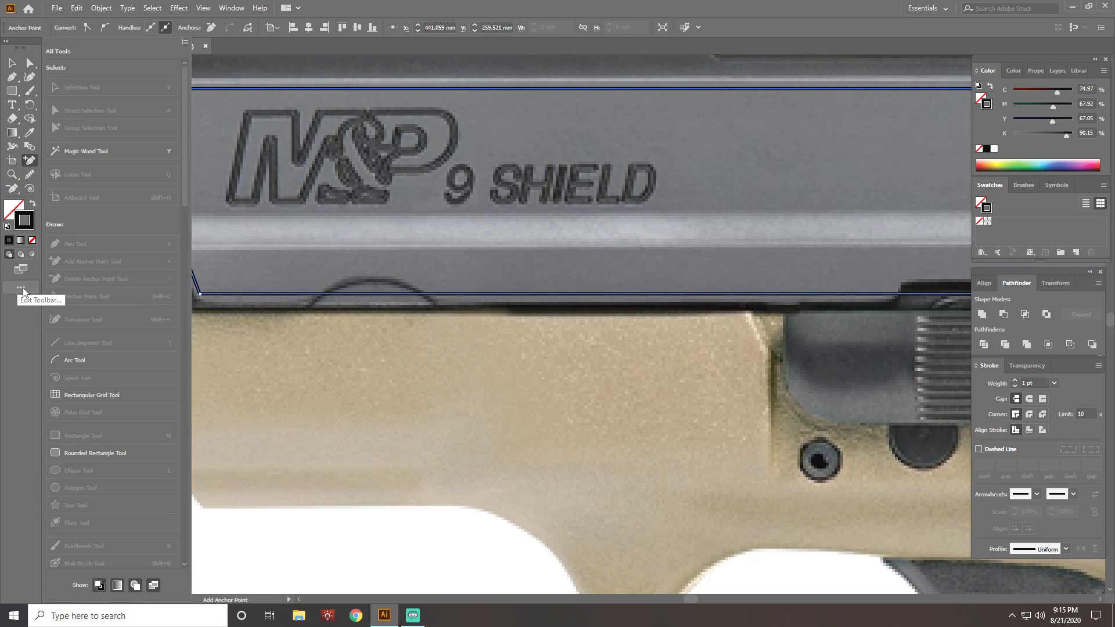
scroll(110, 259, down, 10)
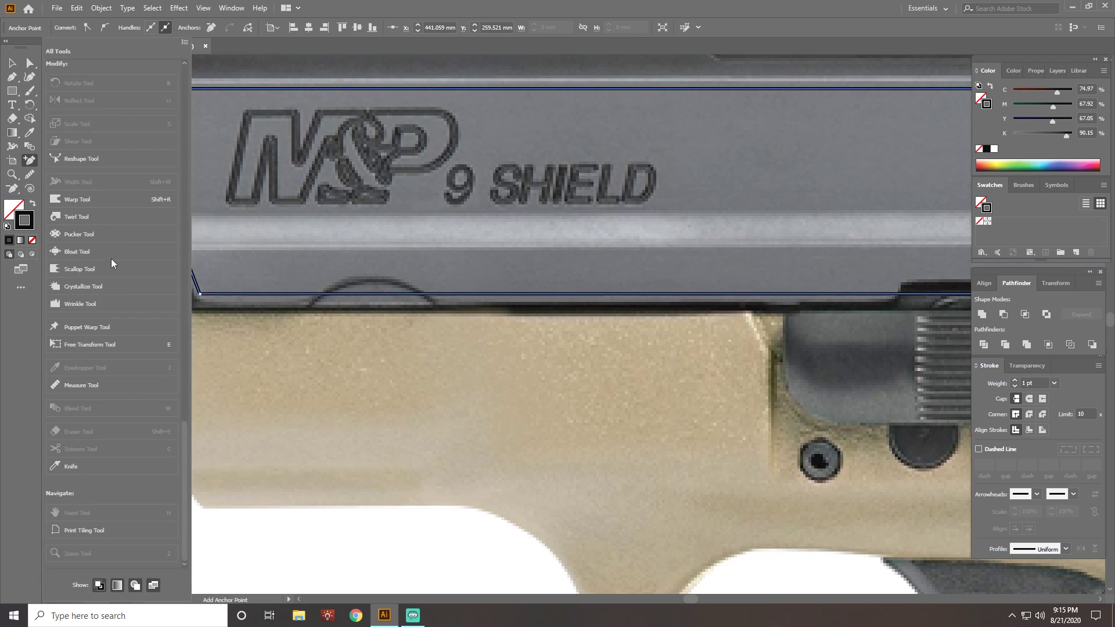
click(21, 288)
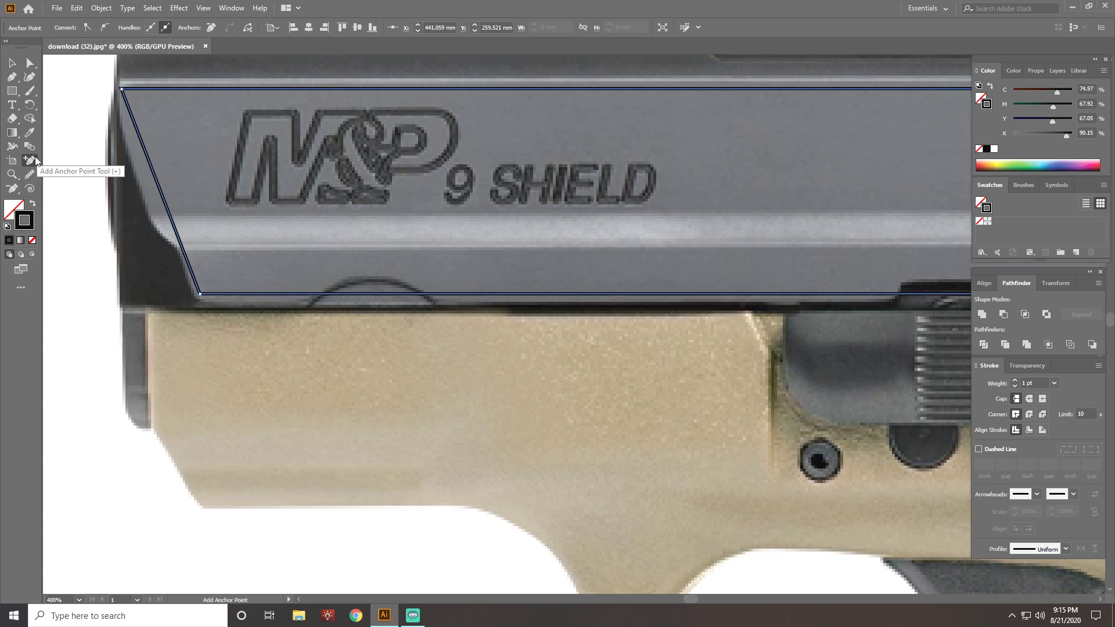
click(135, 126)
click(29, 63)
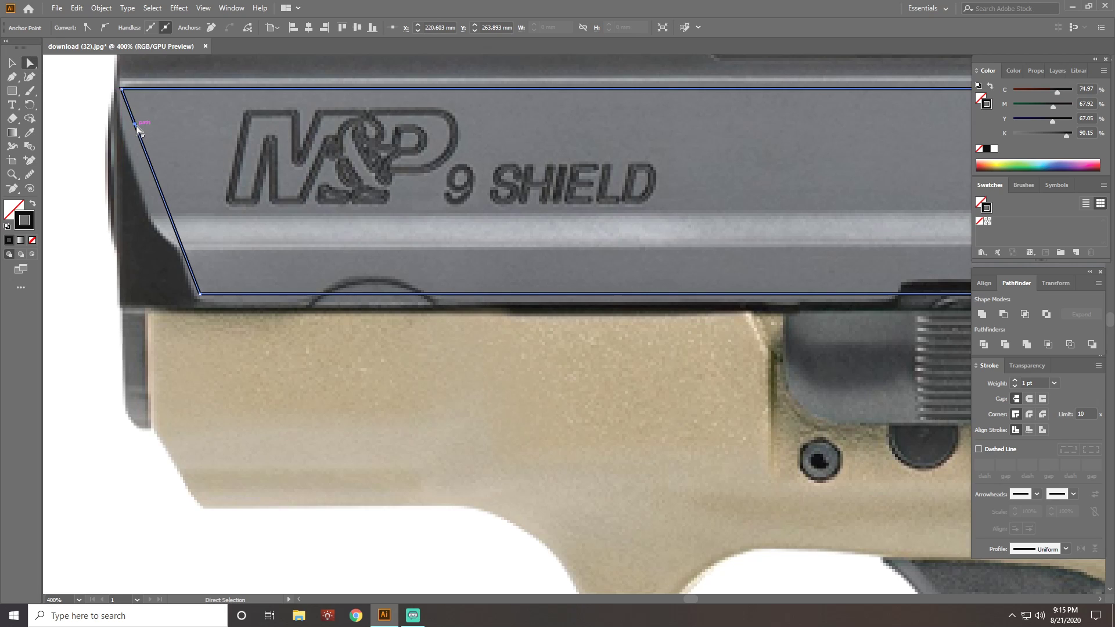
click(136, 125)
drag(136, 125, 121, 123)
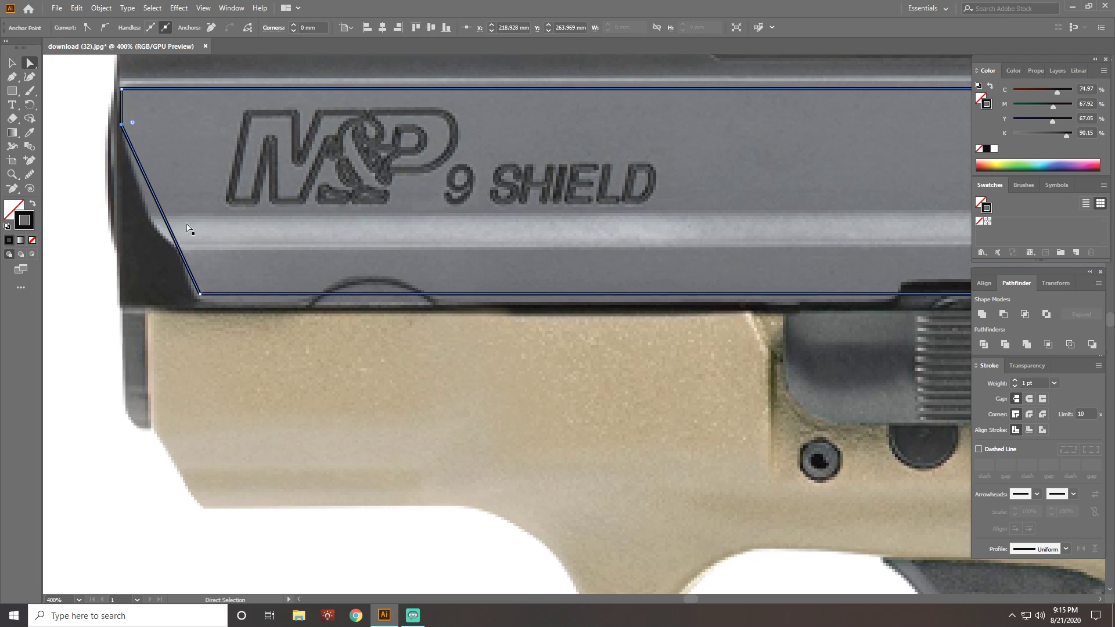
- Try nudging the new muzzle-end anchor slightly inward, then realign it under the upper corner
scroll(128, 131, up, 3)
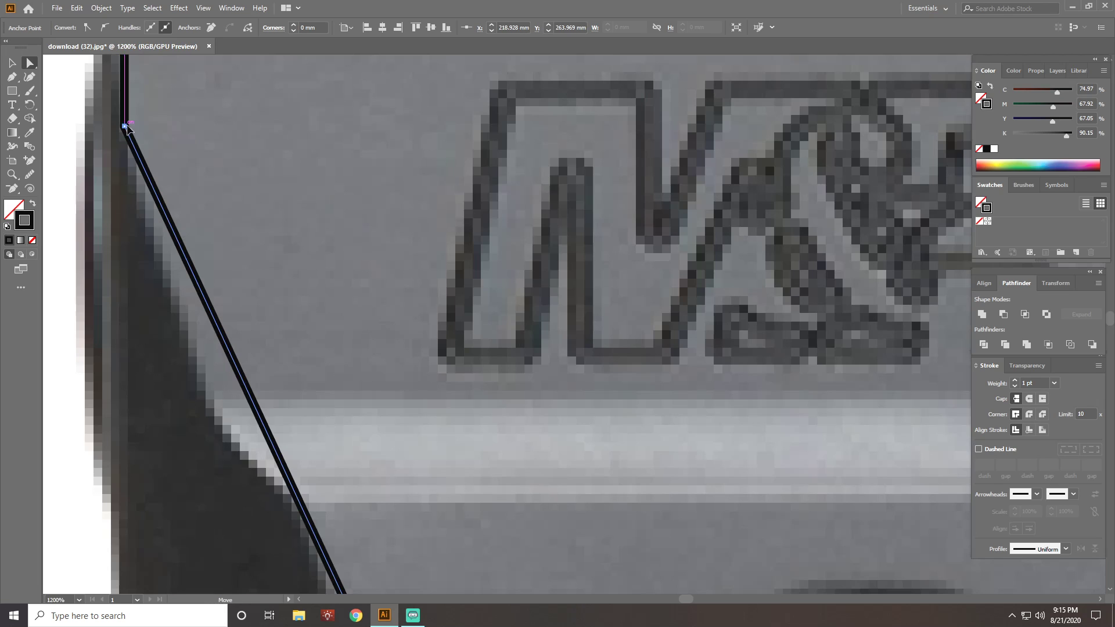
drag(125, 127, 127, 127)
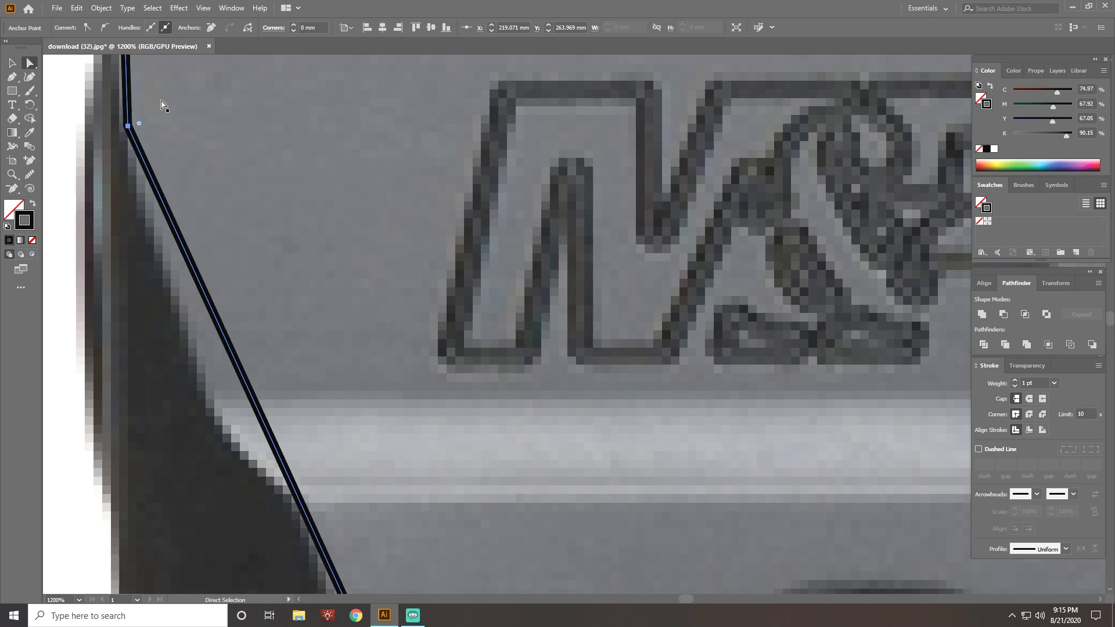
click(203, 8)
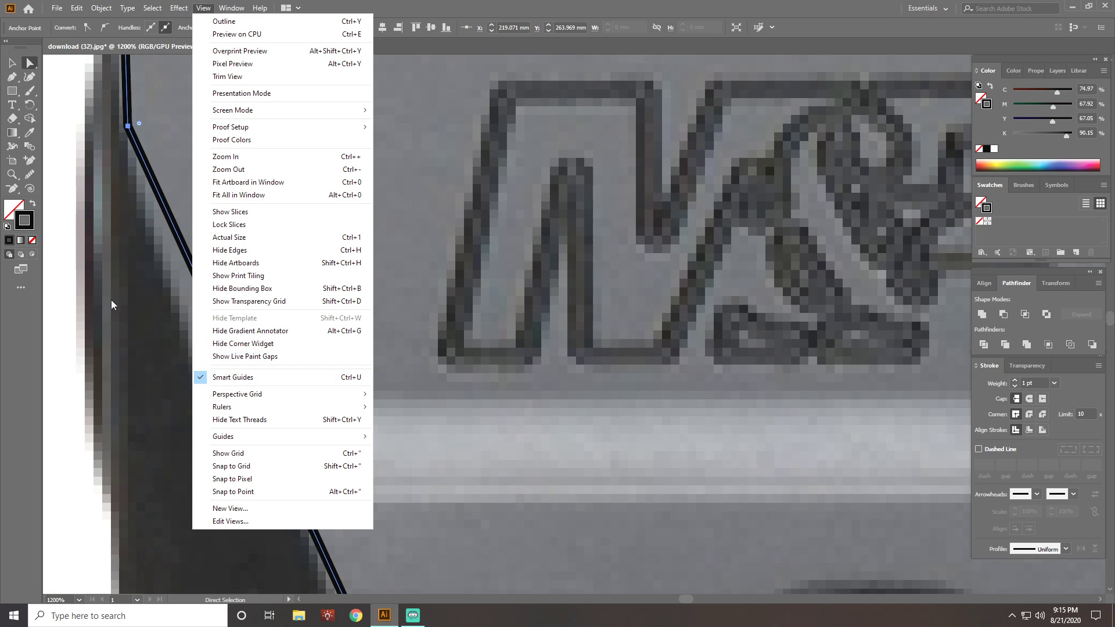
click(98, 266)
click(98, 265)
scroll(119, 209, down, 1)
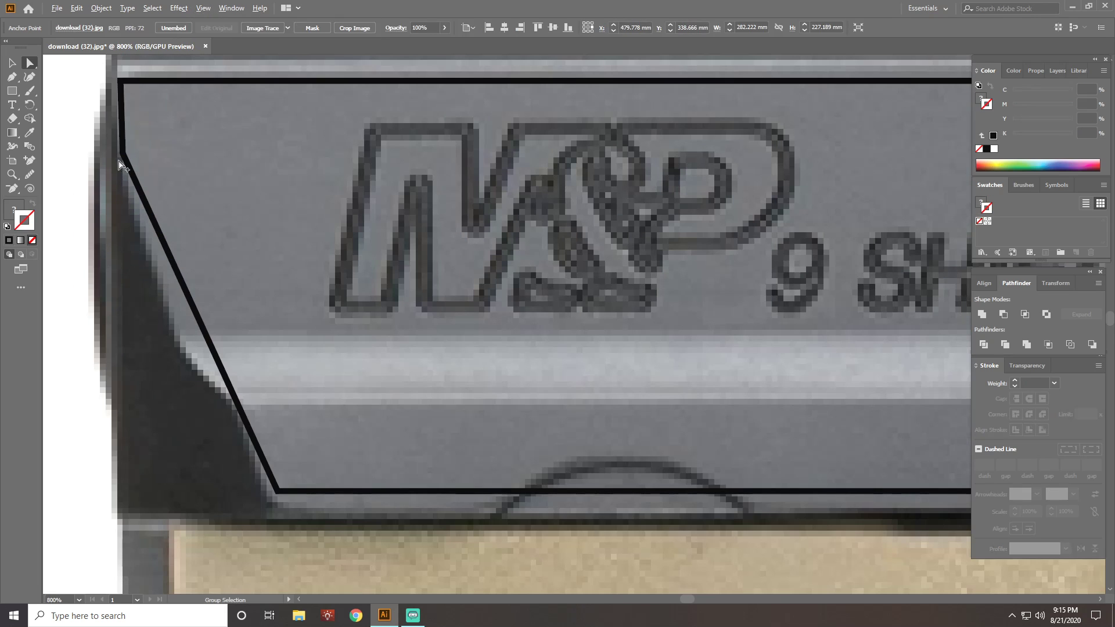
drag(122, 155, 120, 155)
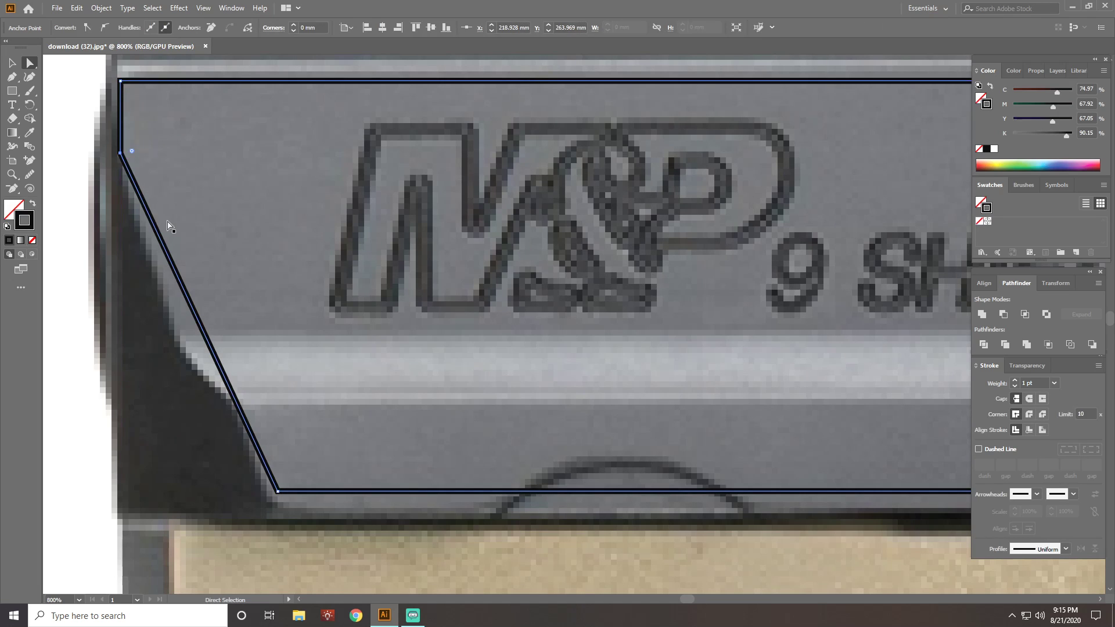
- Shift the outline's upper muzzle corner and the anchor below it slightly inward to follow the slide's front edge
scroll(172, 226, down, 1)
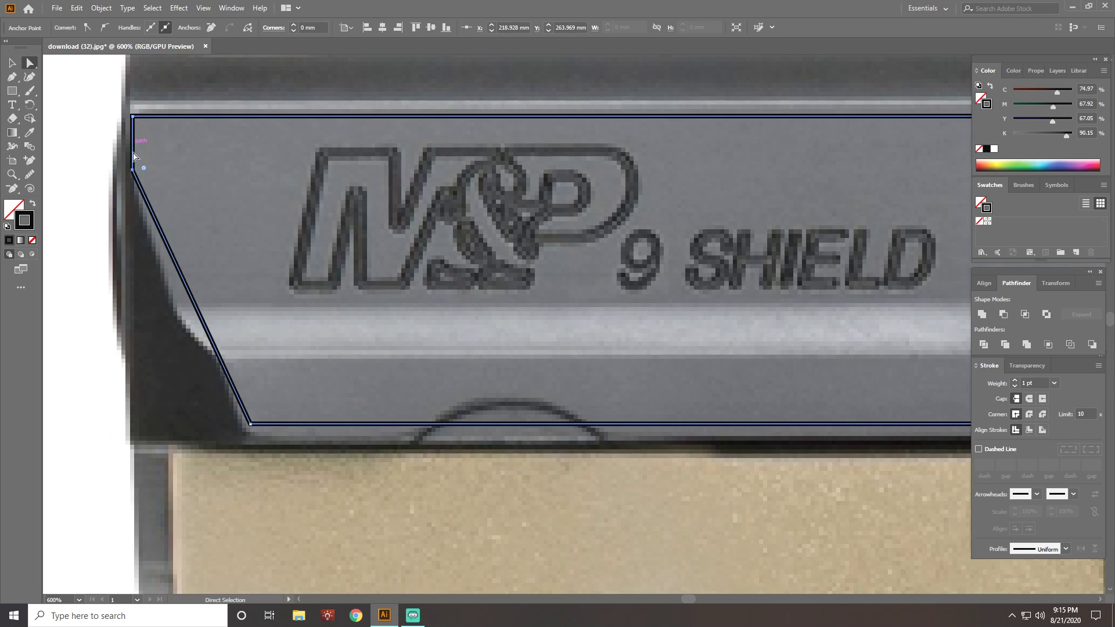
drag(134, 119, 137, 119)
drag(135, 171, 135, 168)
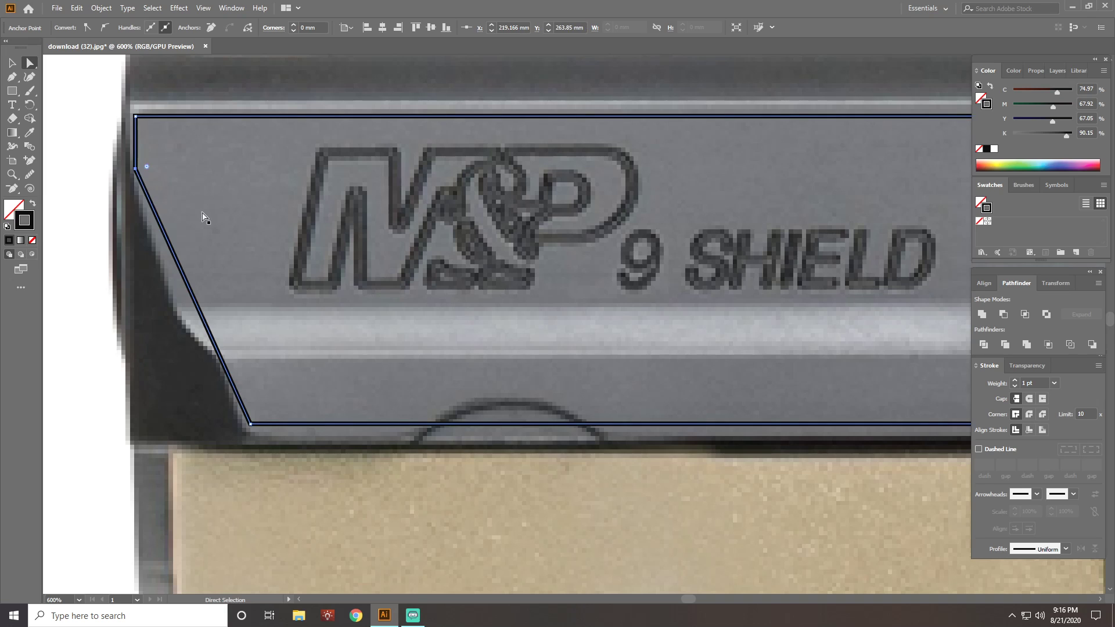
- Add an anchor where the muzzle slant meets the light band's upper edge and pull it about 1.3 mm outward
click(30, 160)
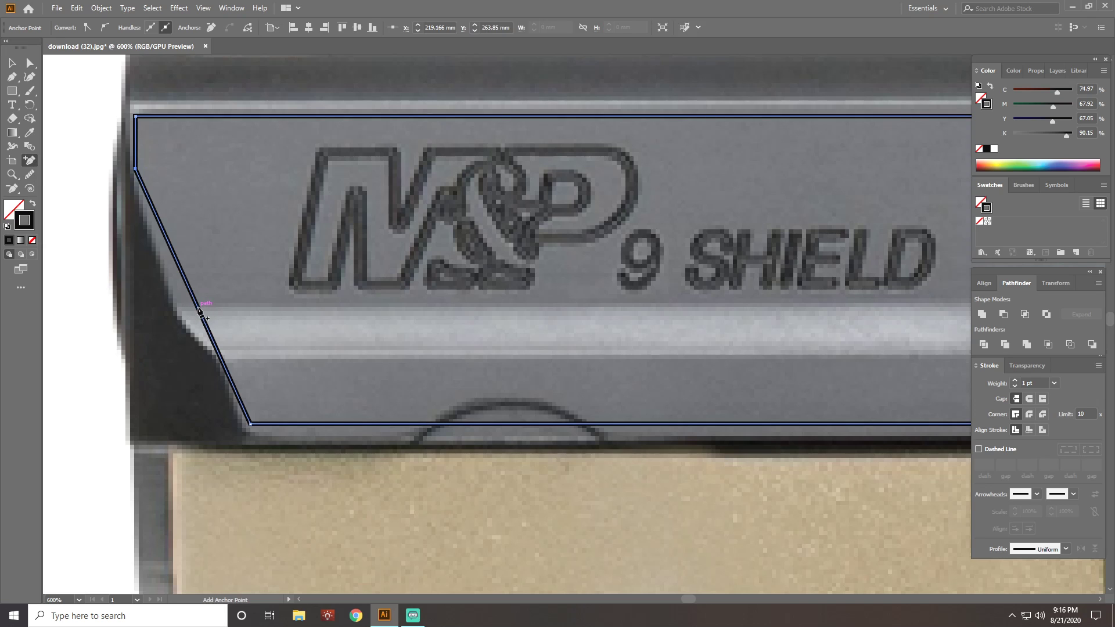
click(198, 308)
click(30, 62)
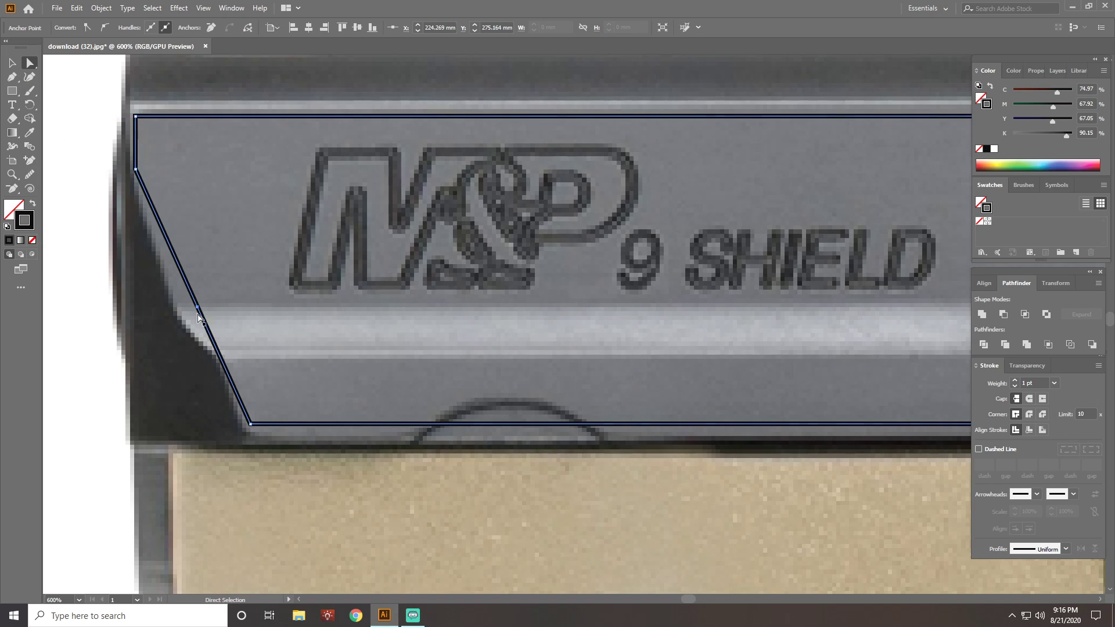
drag(197, 307, 181, 311)
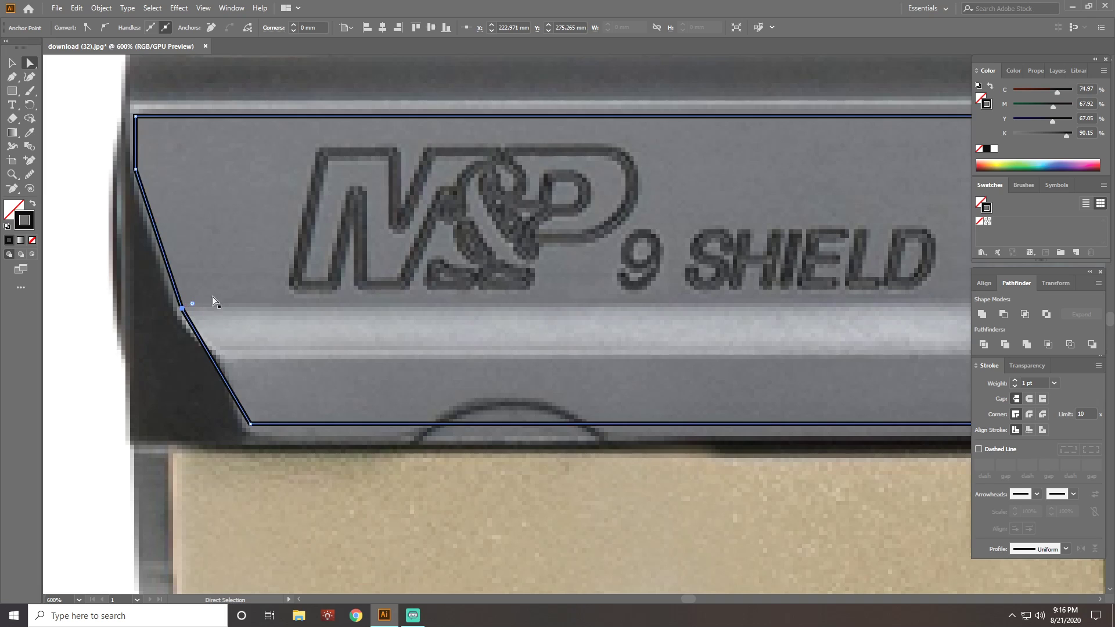
- Add another anchor lower on the muzzle slant and move it about 1 mm inward and 0.8 mm up, at the band's lower edge
click(31, 163)
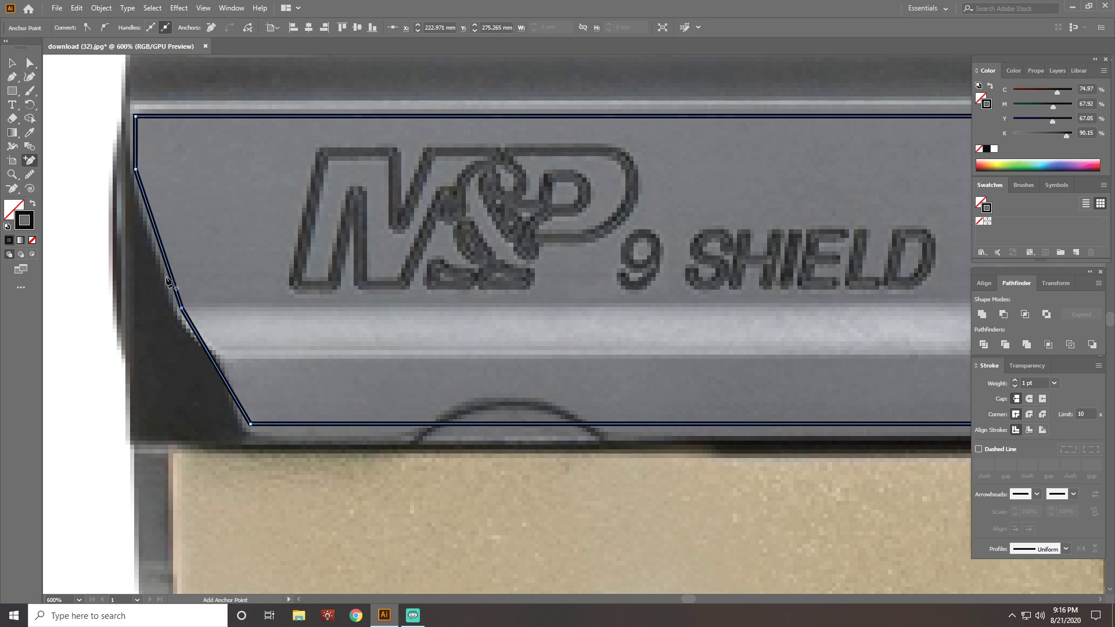
click(216, 367)
click(33, 64)
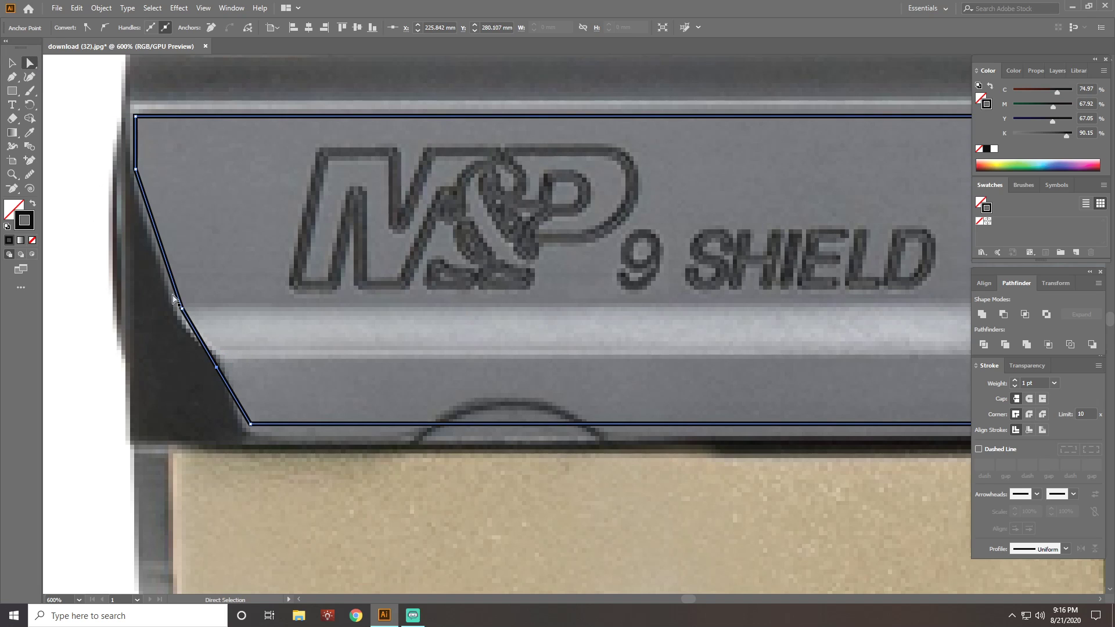
click(218, 368)
drag(218, 368, 229, 358)
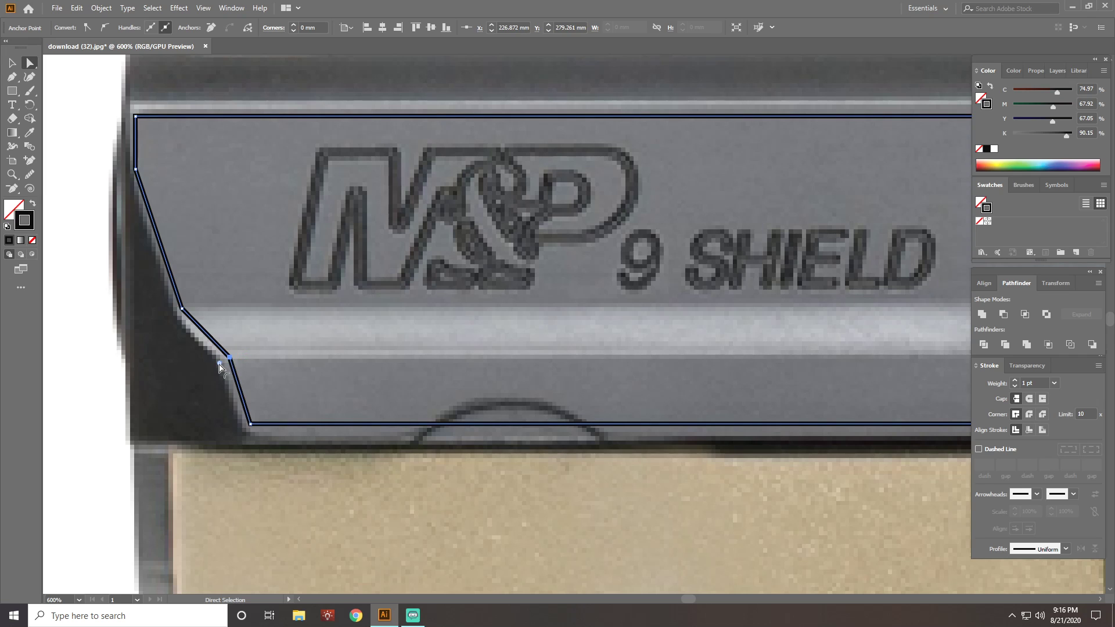
- Round the muzzle end's two bend corners, the lower one to 8.88 mm and the upper one to 4.64 mm
drag(219, 365, 129, 406)
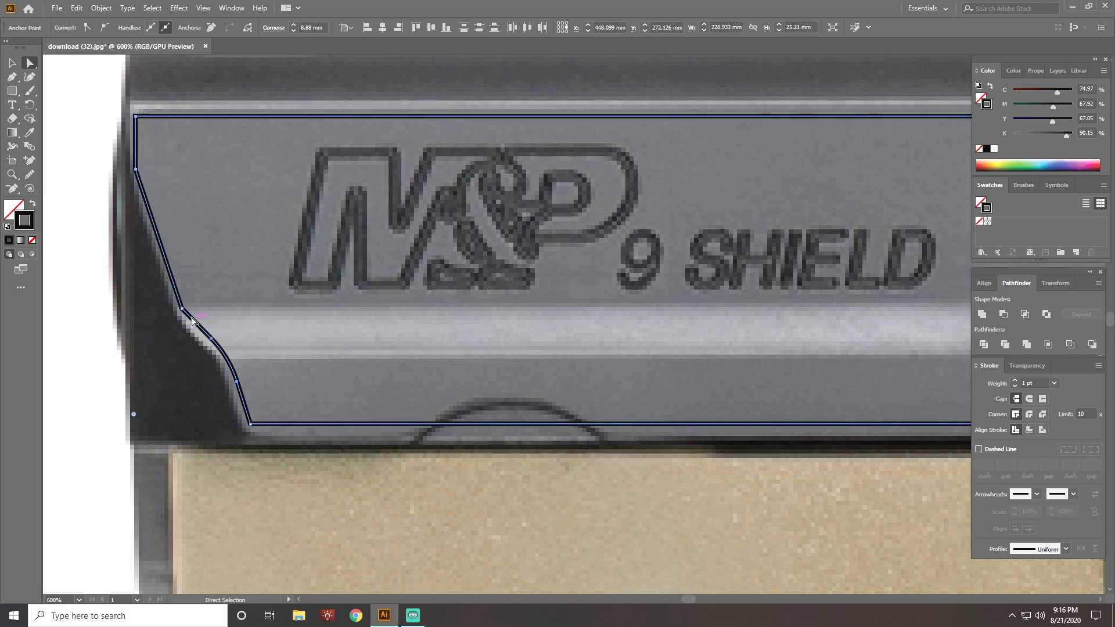
drag(181, 315, 240, 304)
scroll(378, 337, down, 2)
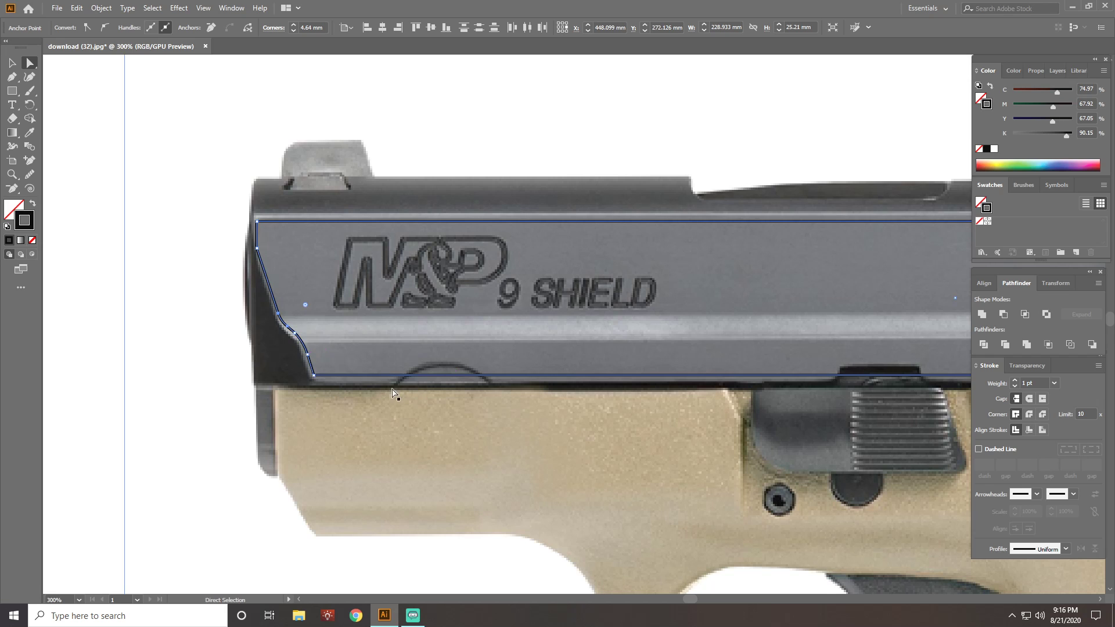
- Lower the outline's bottom muzzle corner about 0.6 mm to match the slide's lower edge
scroll(453, 399, down, 1)
scroll(453, 399, up, 3)
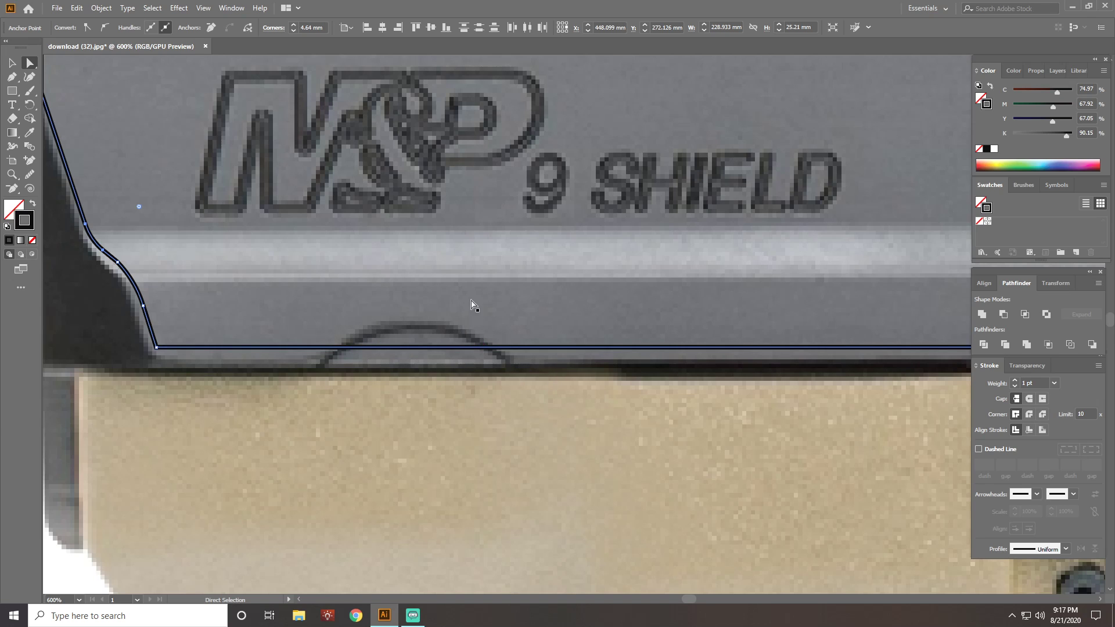
click(36, 161)
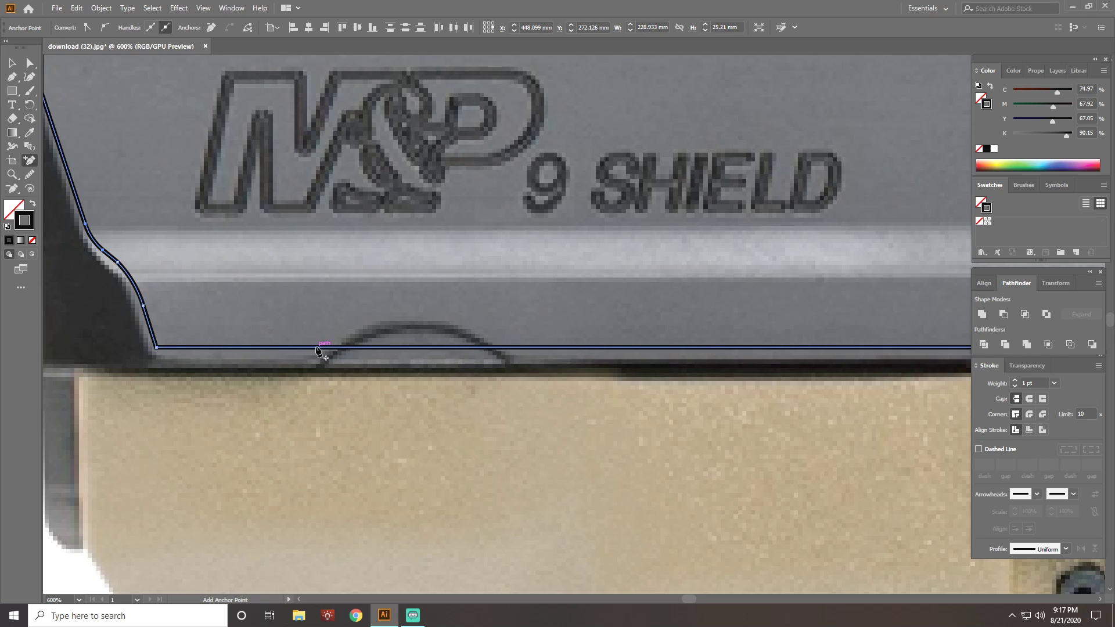
click(31, 63)
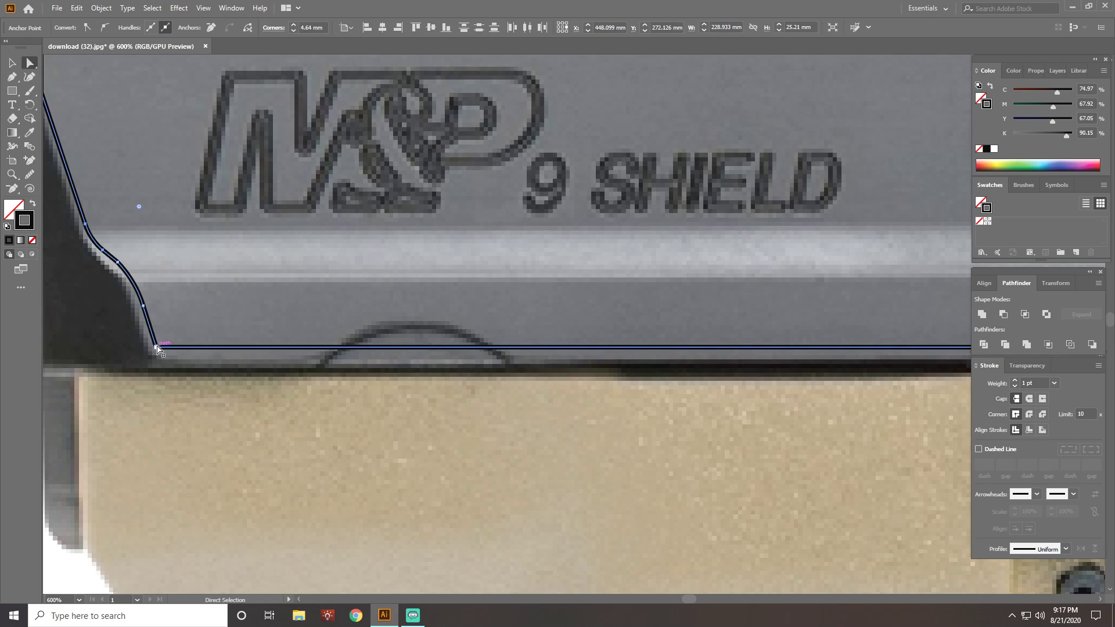
drag(157, 347, 158, 355)
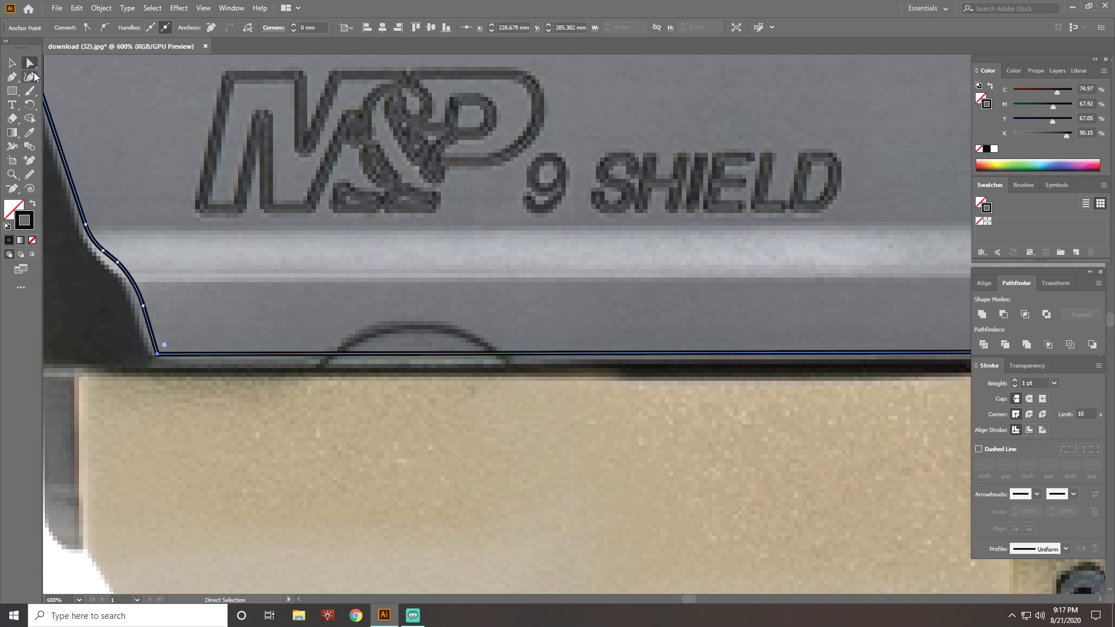
- Form an arch over the curved mark on the bottom edge from three added anchors, the middle raised about 6.5 mm and rounded to 12.13 mm
click(27, 162)
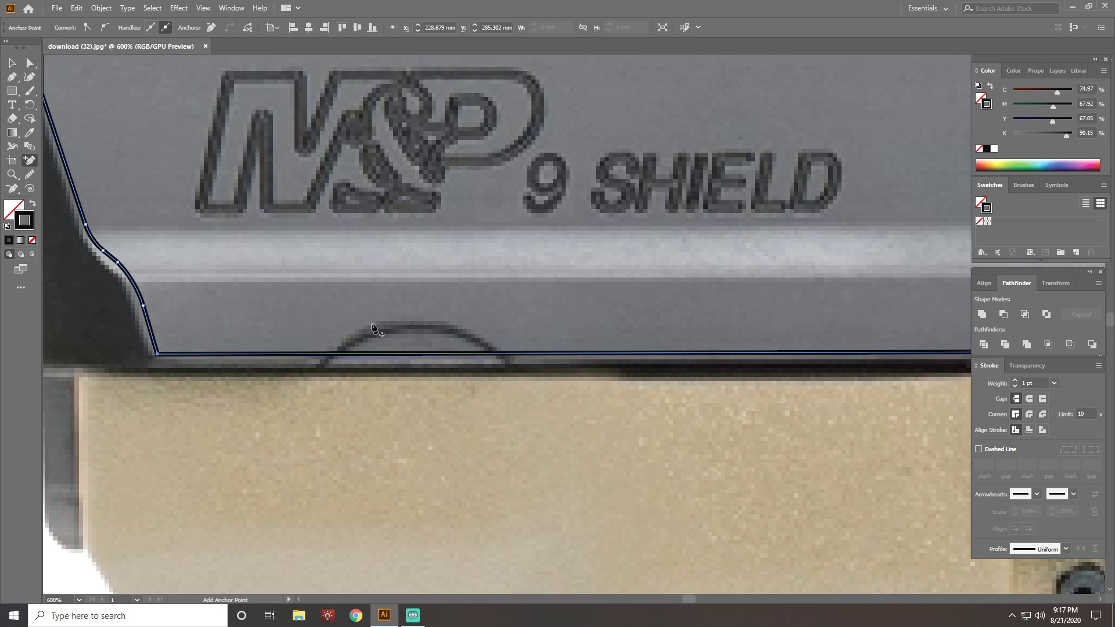
click(313, 353)
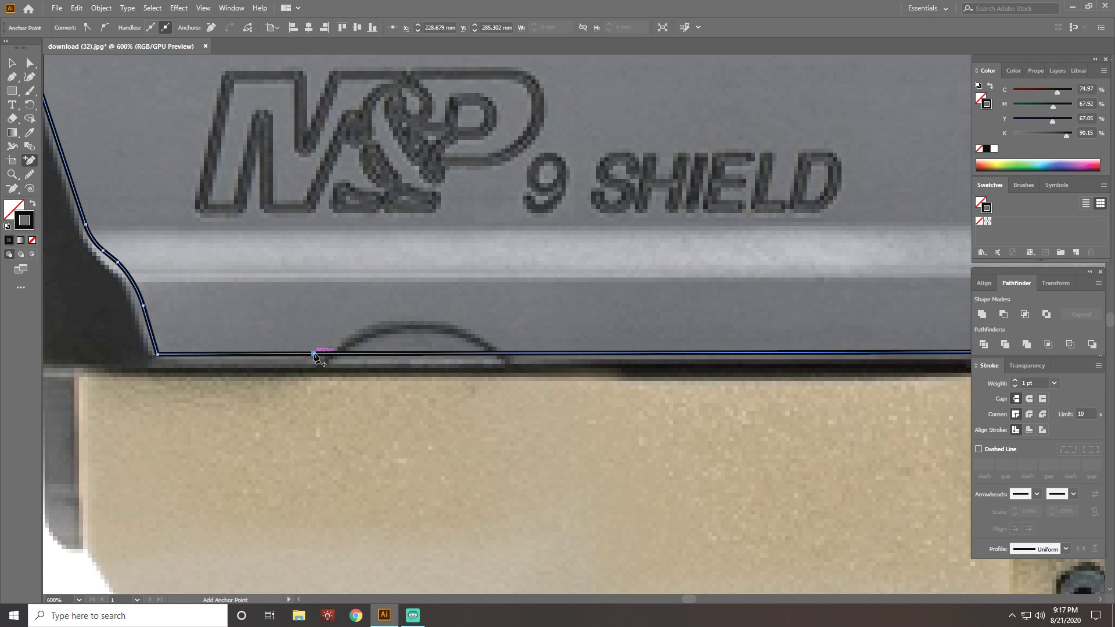
click(514, 353)
click(414, 353)
key(a)
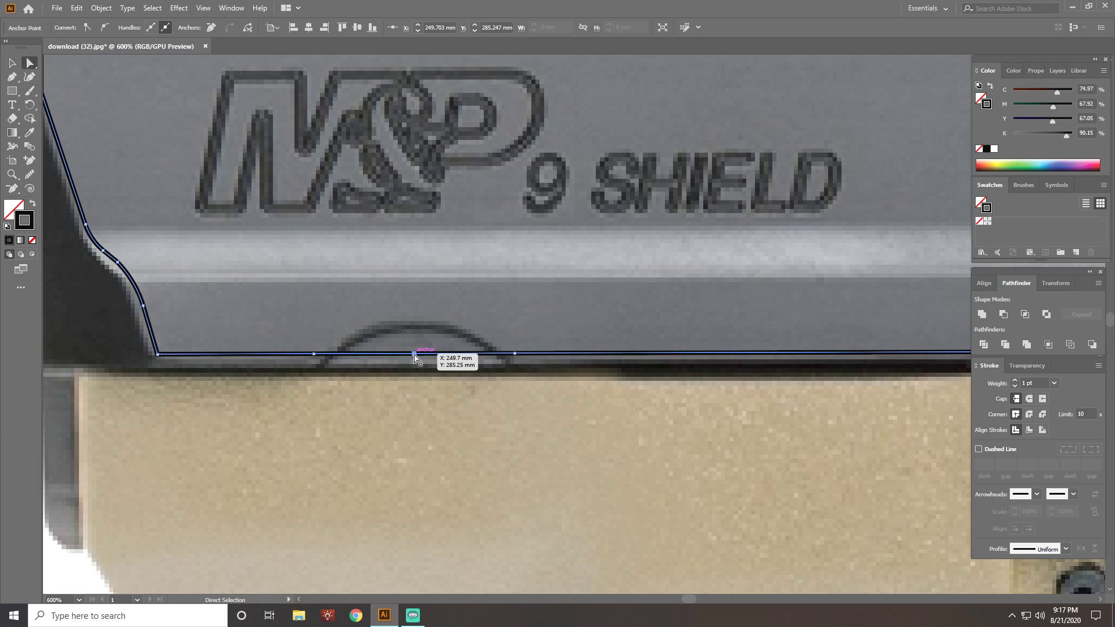
drag(412, 352, 410, 274)
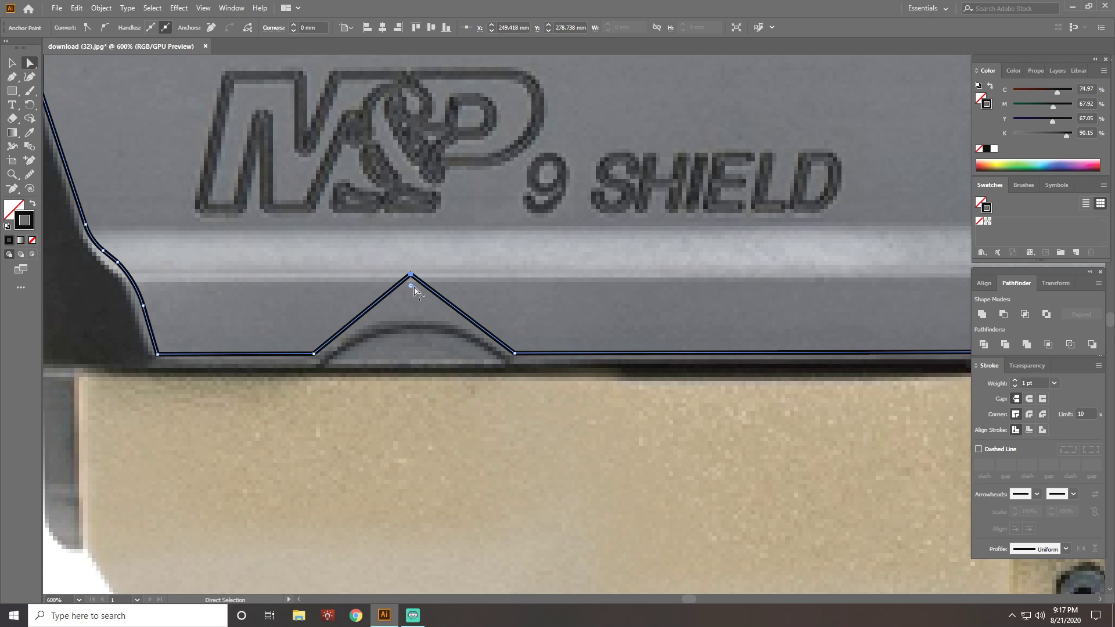
drag(411, 287, 419, 467)
scroll(463, 396, down, 2)
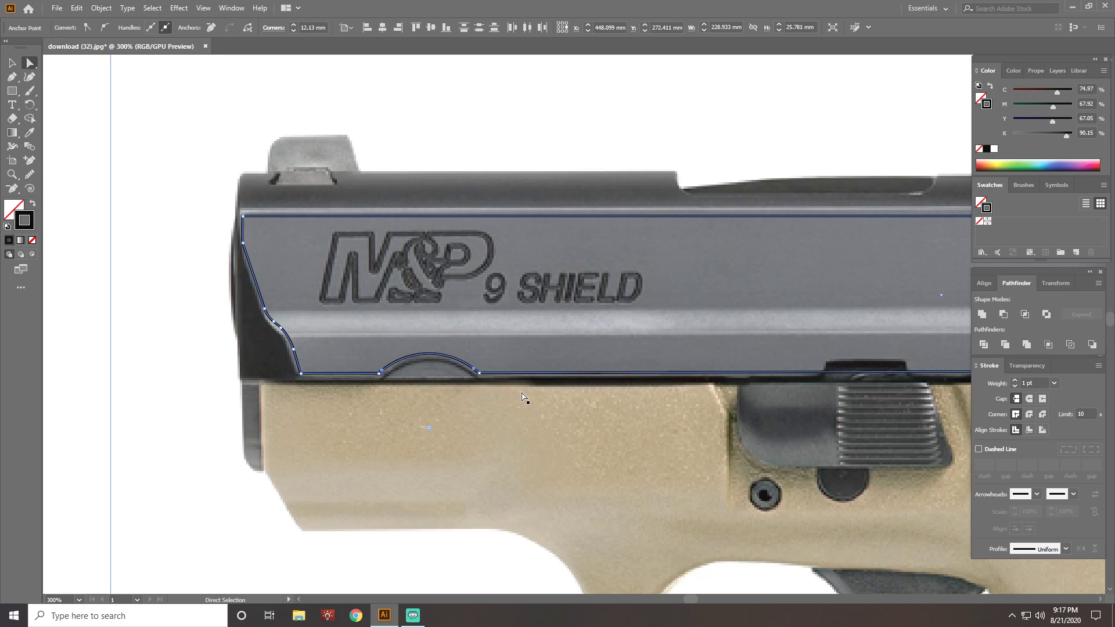
- Add four anchor points to the slide outline's bottom edge, two at each side of the dark notch above the ribbed lever
scroll(523, 397, right, 5)
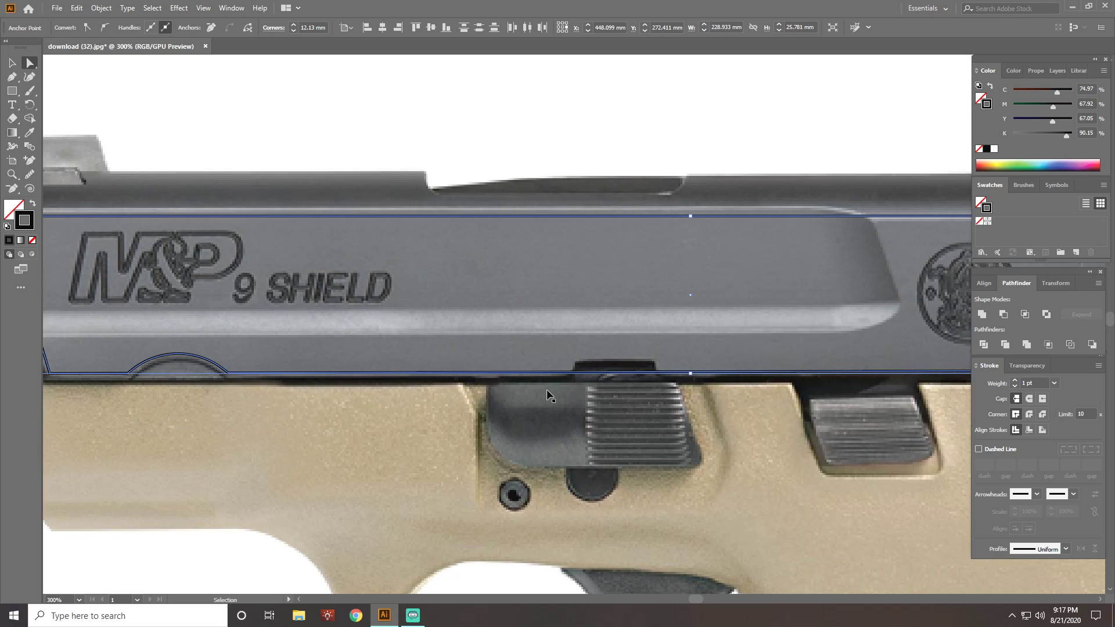
scroll(548, 396, right, 2)
scroll(544, 391, up, 1)
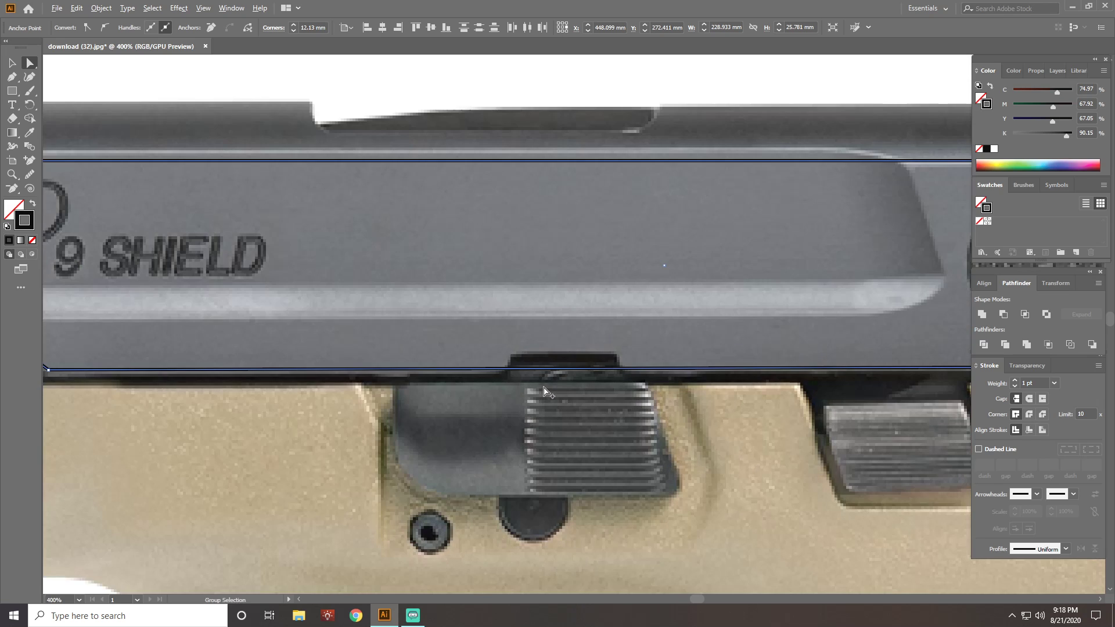
scroll(544, 390, up, 1)
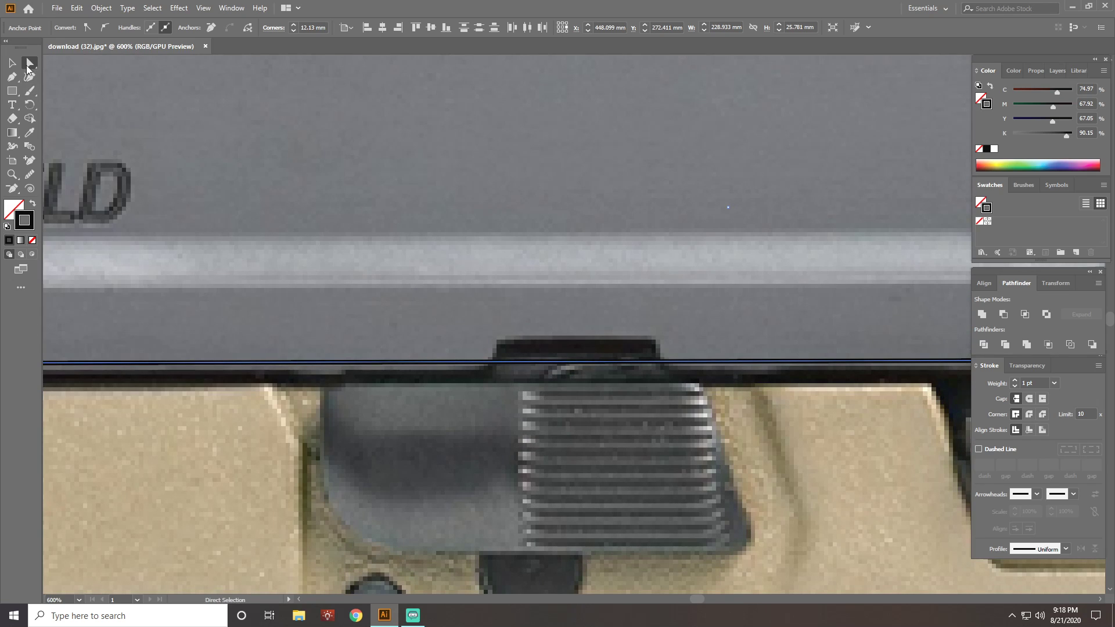
click(30, 160)
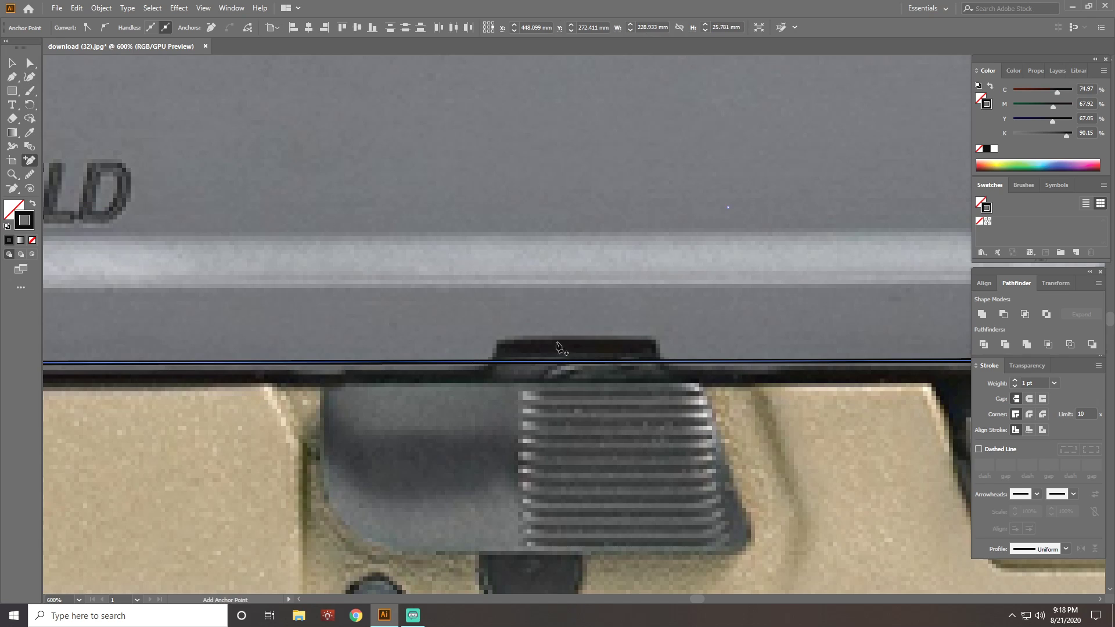
click(484, 362)
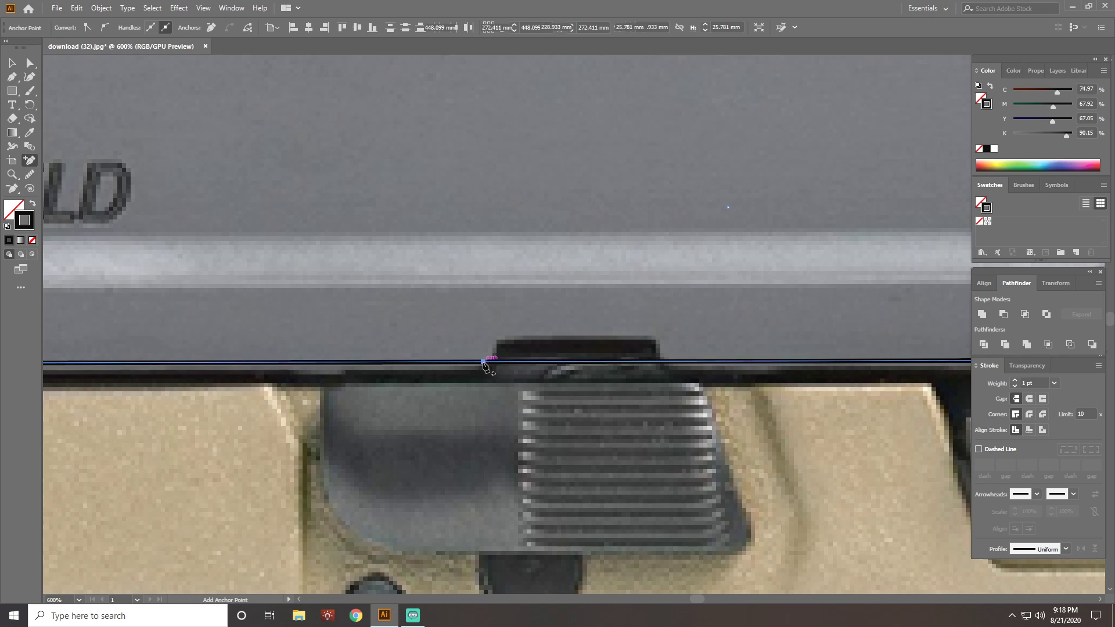
click(669, 362)
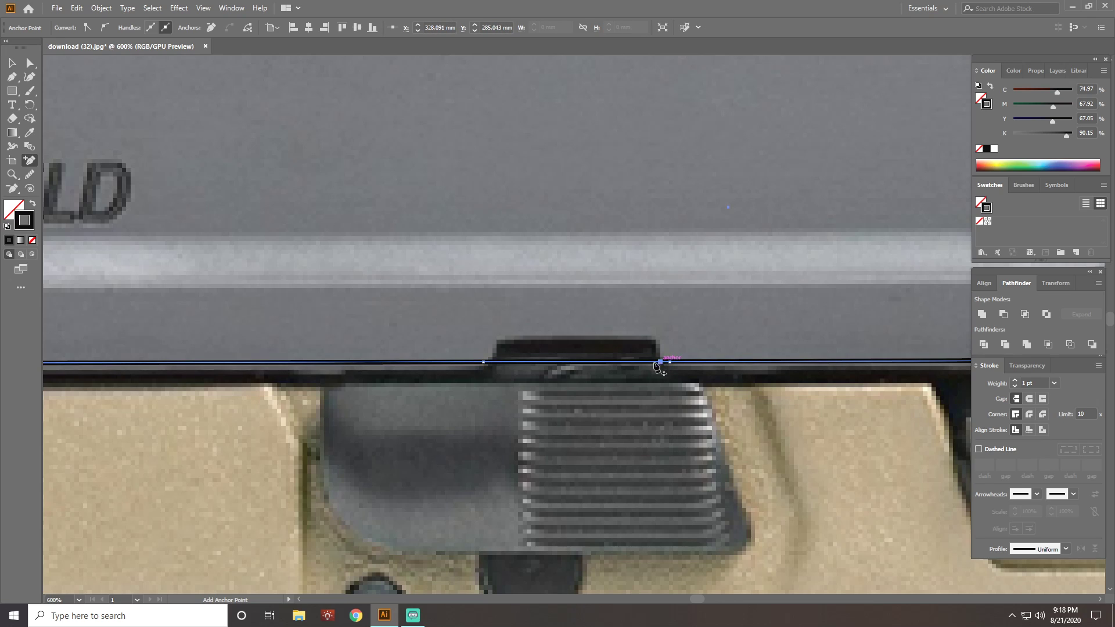
click(660, 361)
click(494, 363)
- Raise the notch's two inner anchors about 2.5 mm and slightly inward, so the outline steps over the dark notch with slanted sides
click(29, 63)
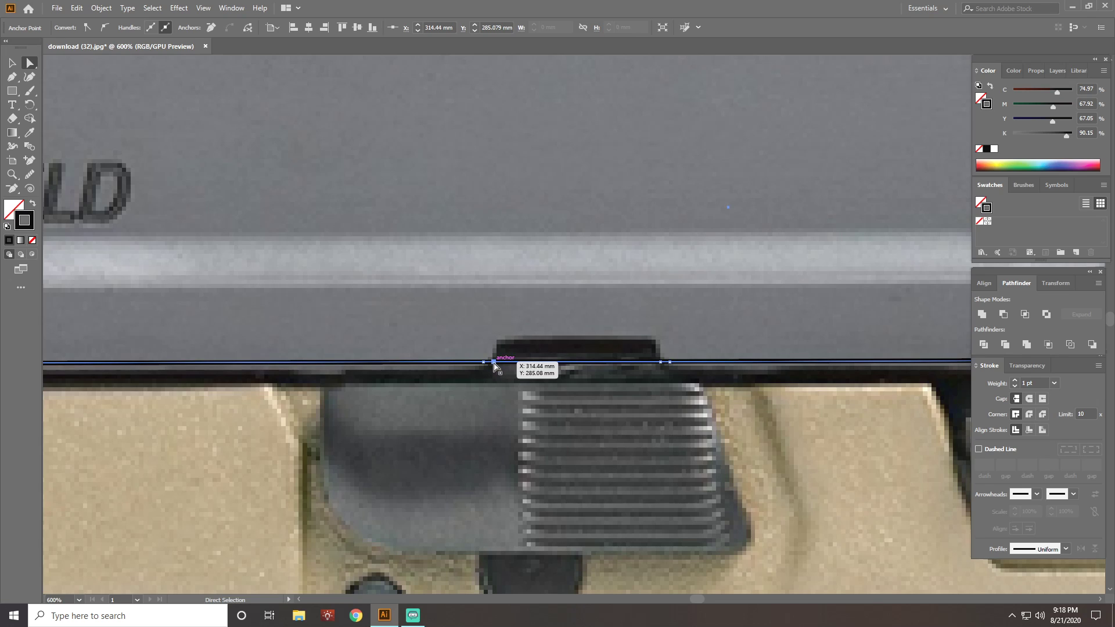
drag(494, 363, 498, 333)
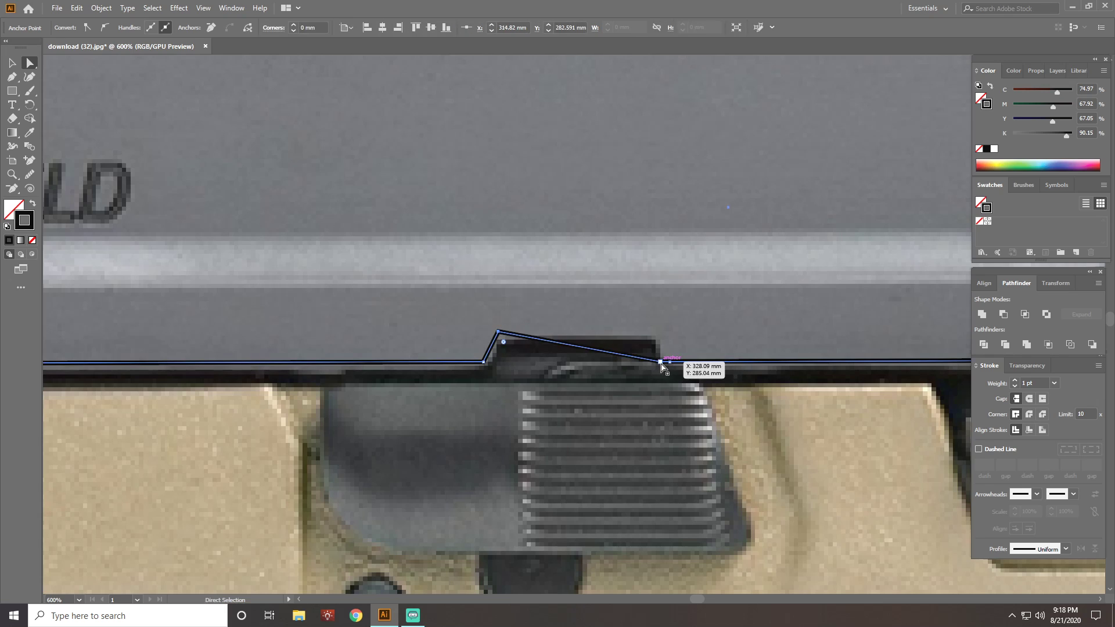
drag(660, 362, 658, 335)
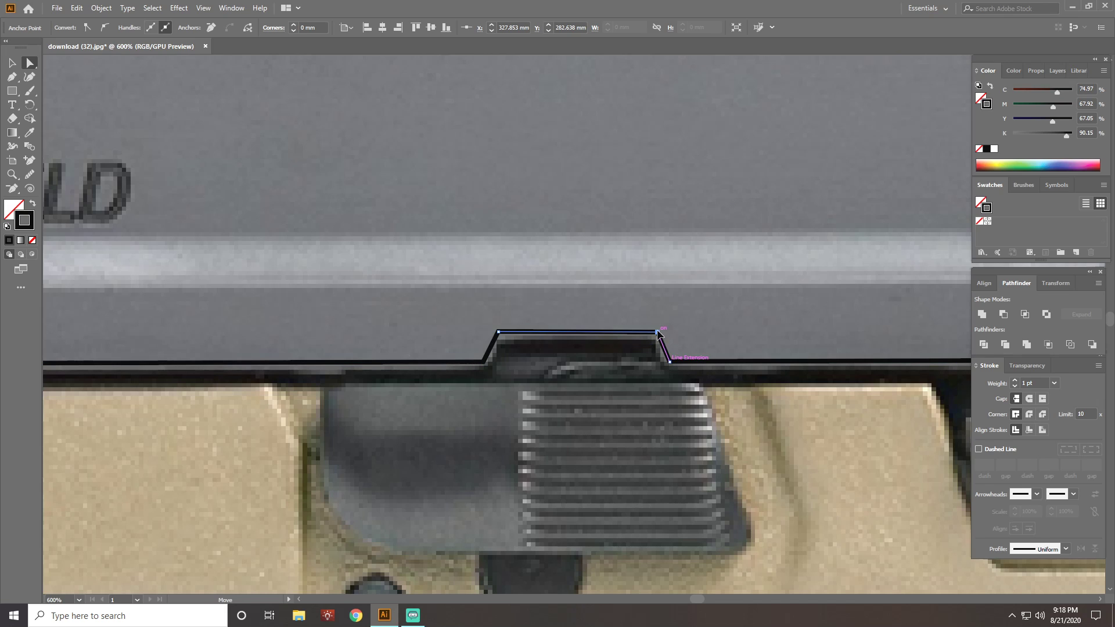
click(658, 333)
- Fine-tune the notch contour: raise its upper-right corner 0.1 mm, shift the upper-left 0.2 mm inward and the lower-left 0.2 mm outward
scroll(659, 333, up, 2)
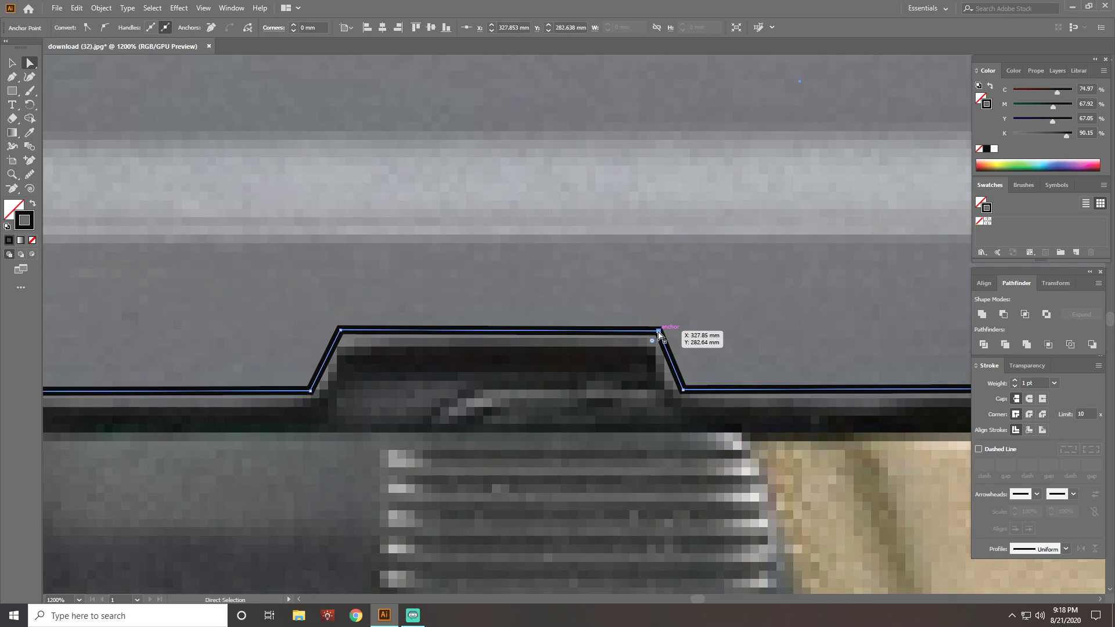
drag(659, 332, 660, 332)
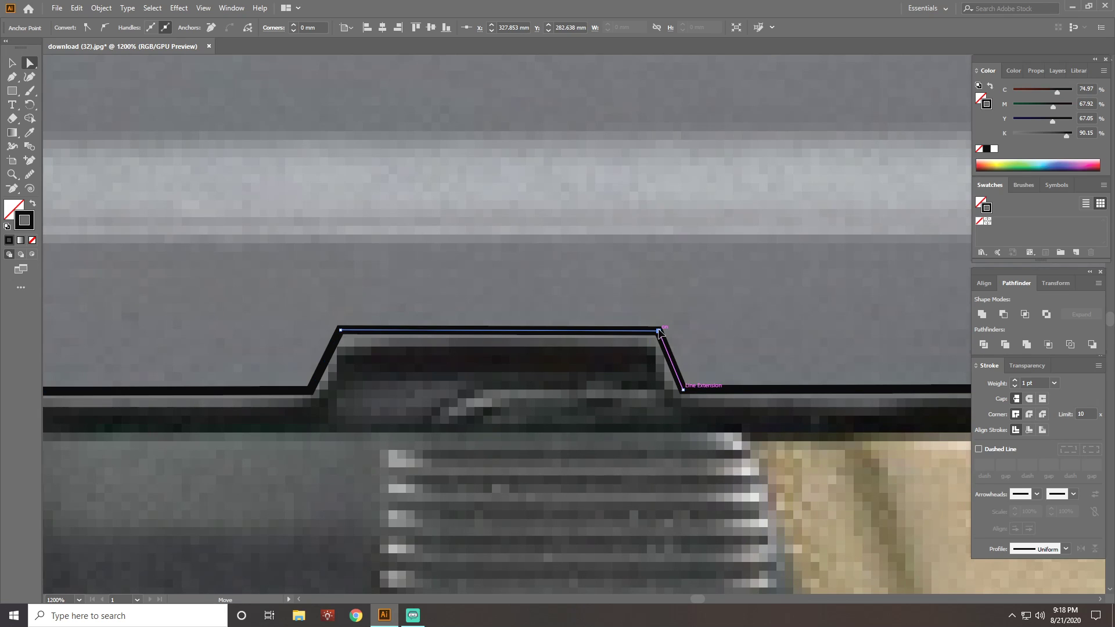
drag(659, 332, 658, 330)
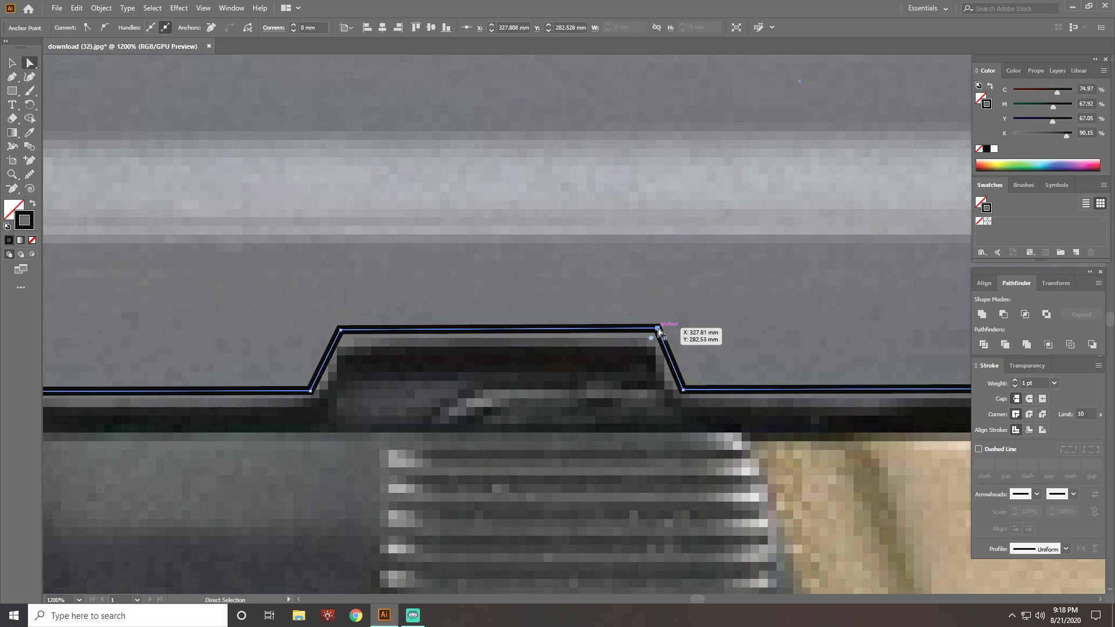
drag(342, 331, 345, 330)
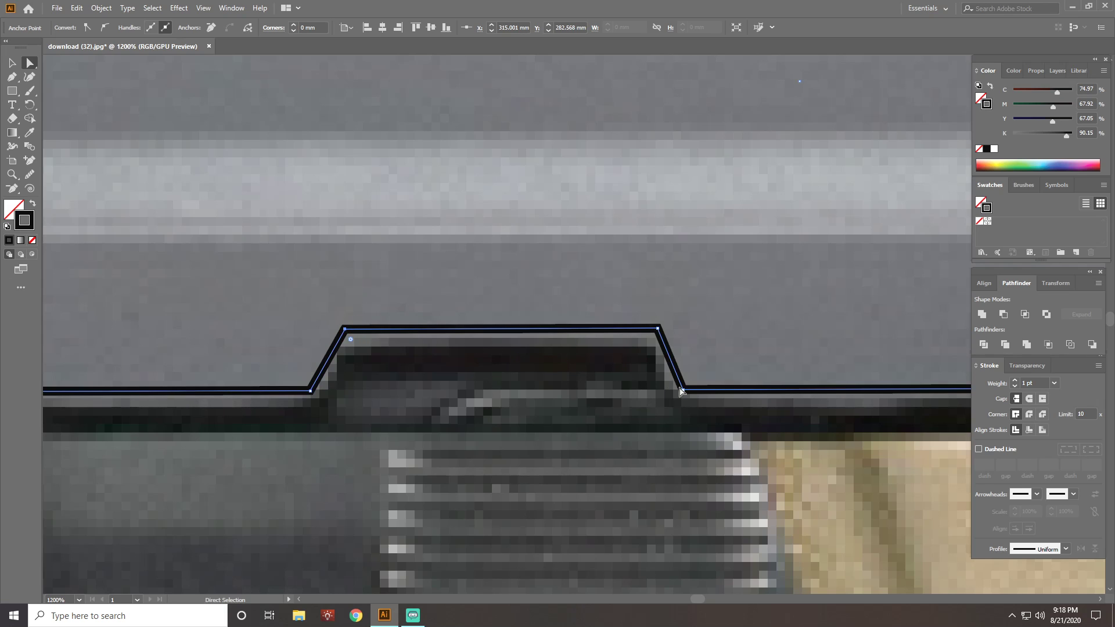
drag(310, 391, 306, 393)
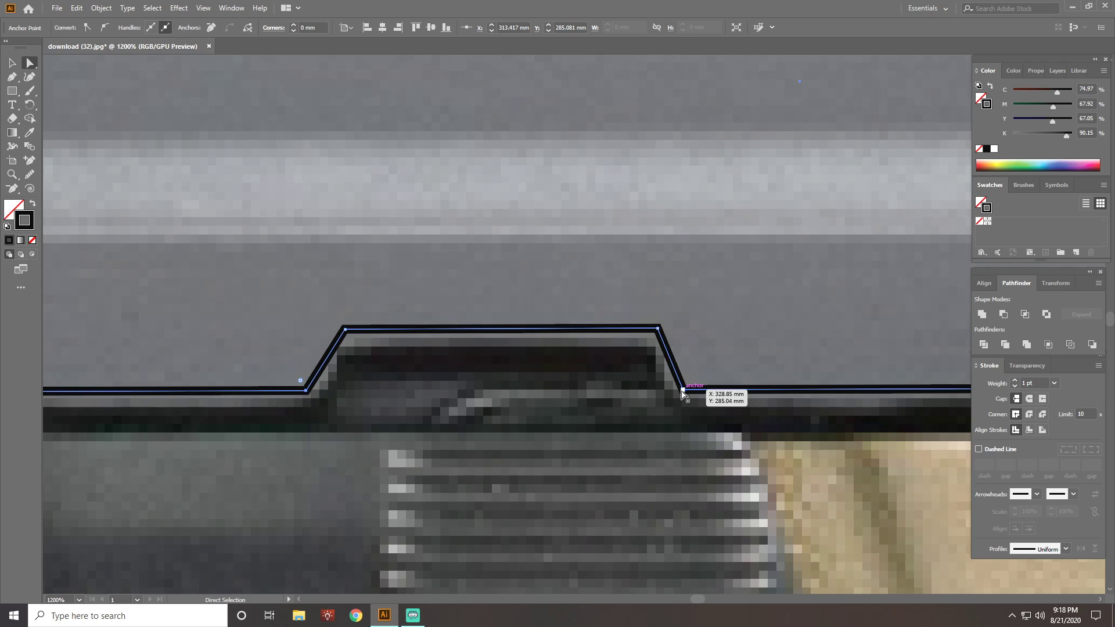
- Round the notch's two upper corners, the right one to 0.6 mm and the left one to 0.54 mm
drag(650, 346, 648, 343)
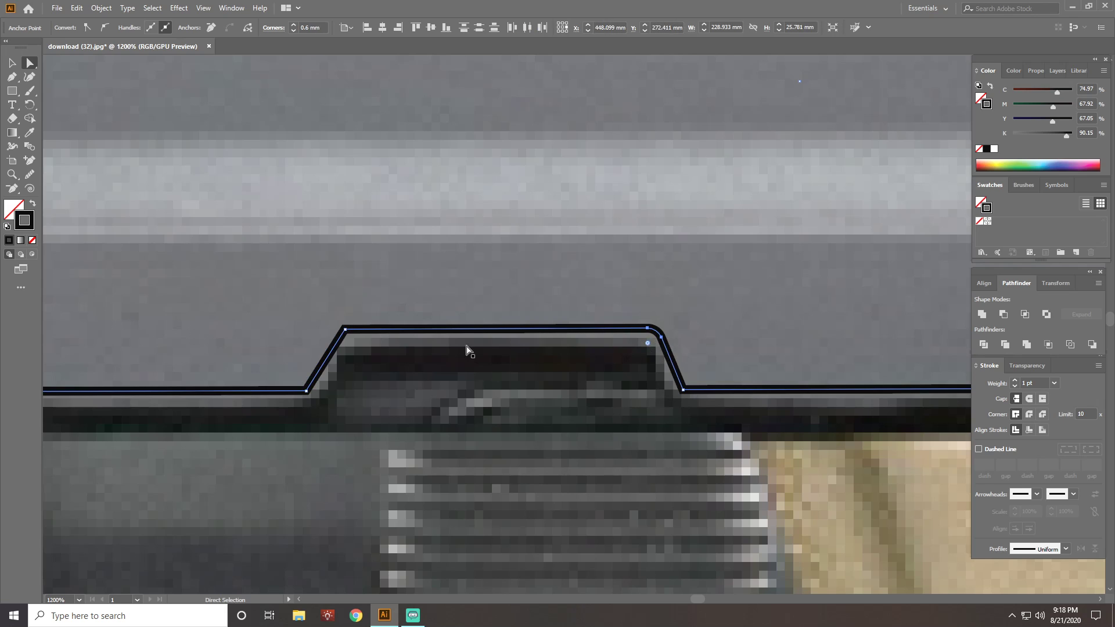
click(356, 338)
drag(351, 340, 352, 344)
- Draw a circle about 17.13 mm in diameter and fit it around the round emblem on the slide
scroll(569, 410, down, 8)
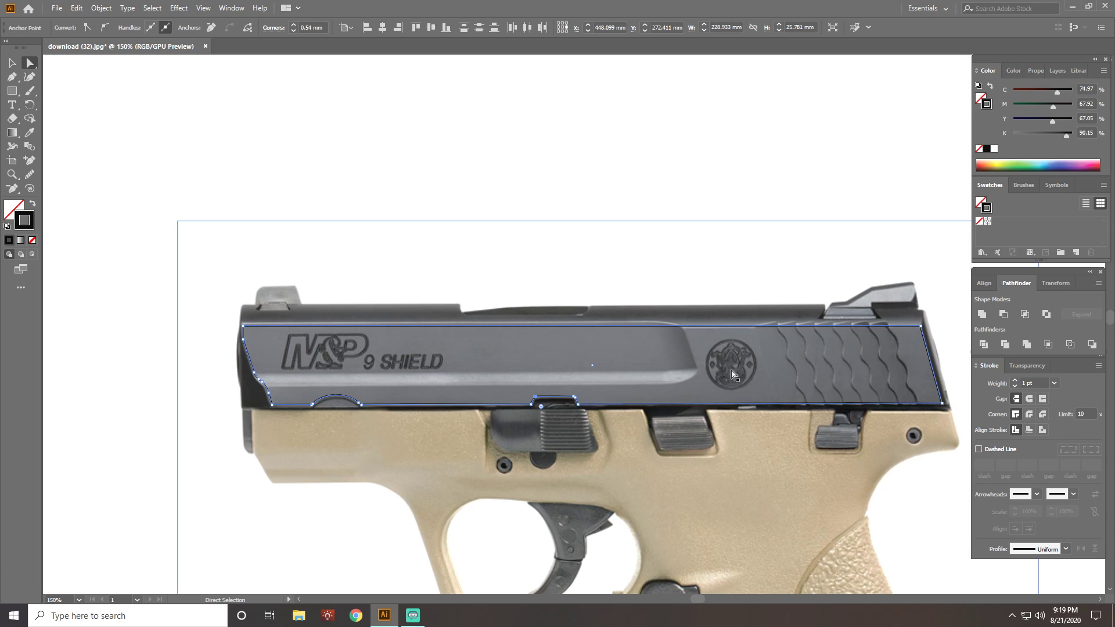
scroll(746, 372, up, 2)
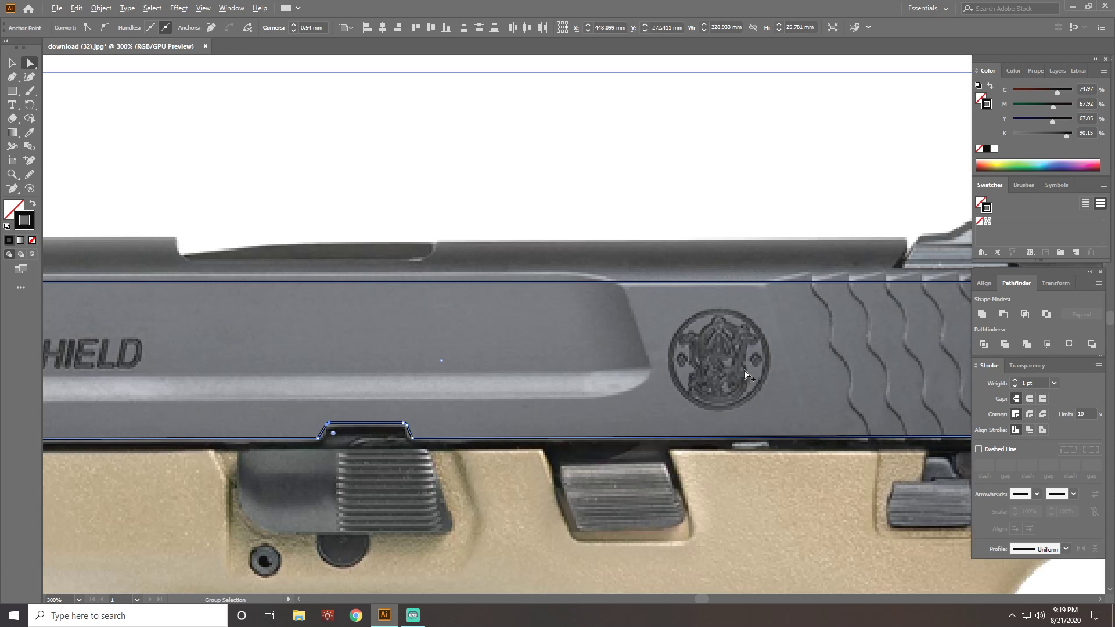
click(12, 93)
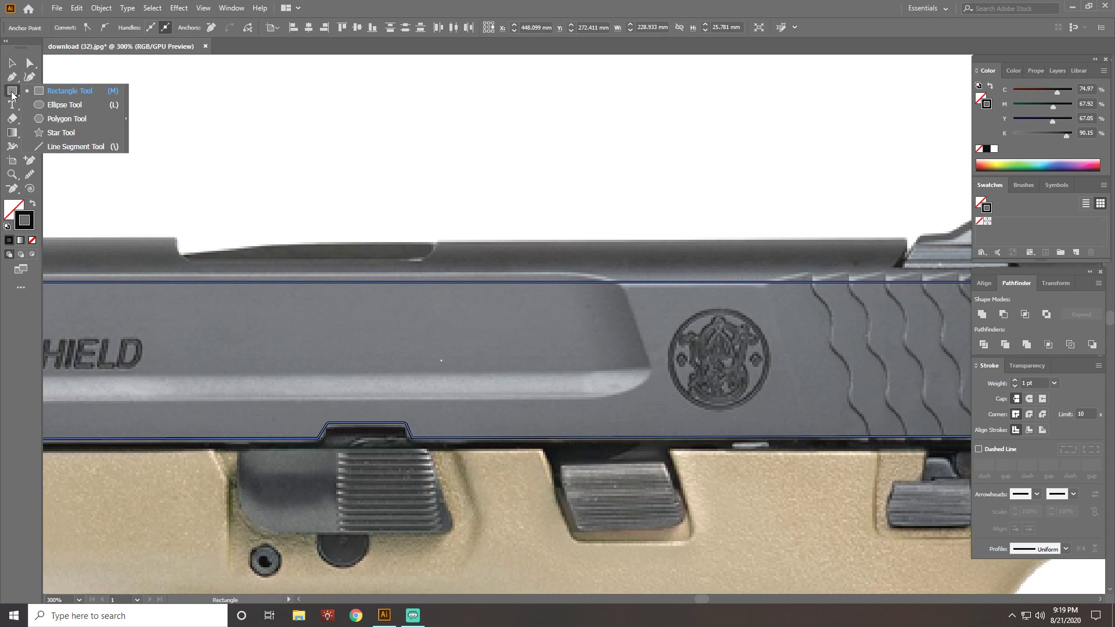
click(67, 106)
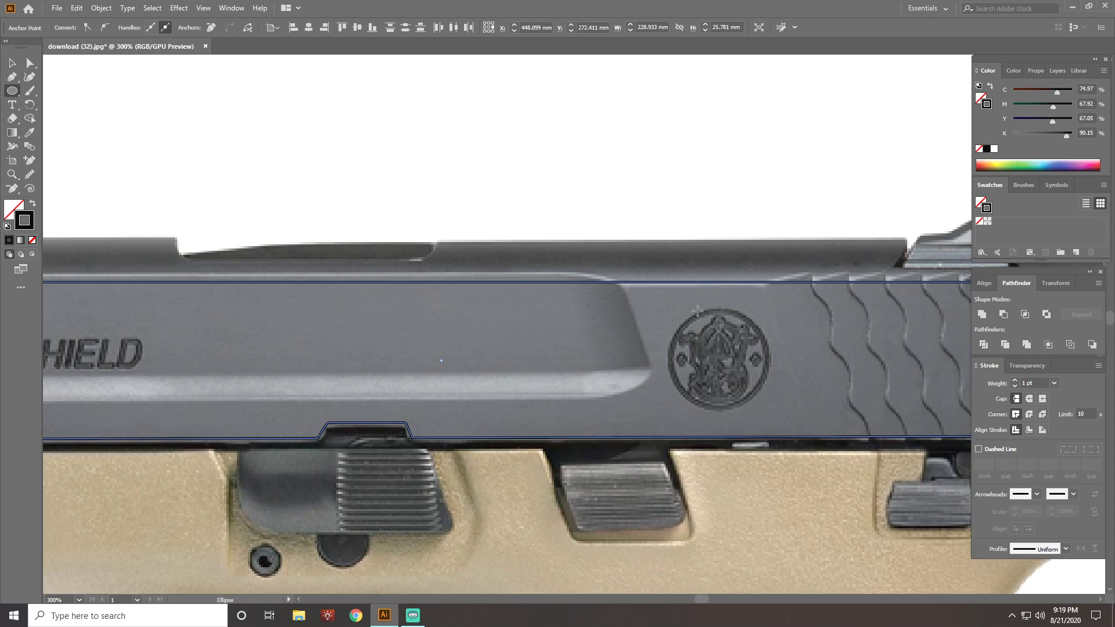
drag(683, 313, 806, 435)
drag(745, 377, 720, 361)
drag(784, 421, 765, 404)
drag(709, 355, 717, 359)
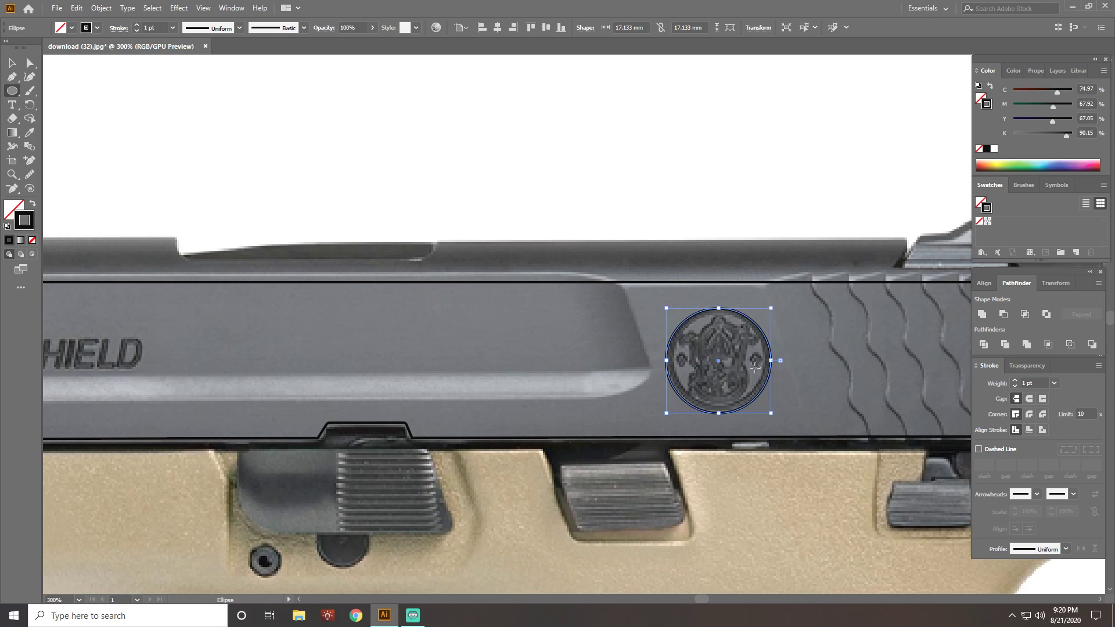
click(692, 167)
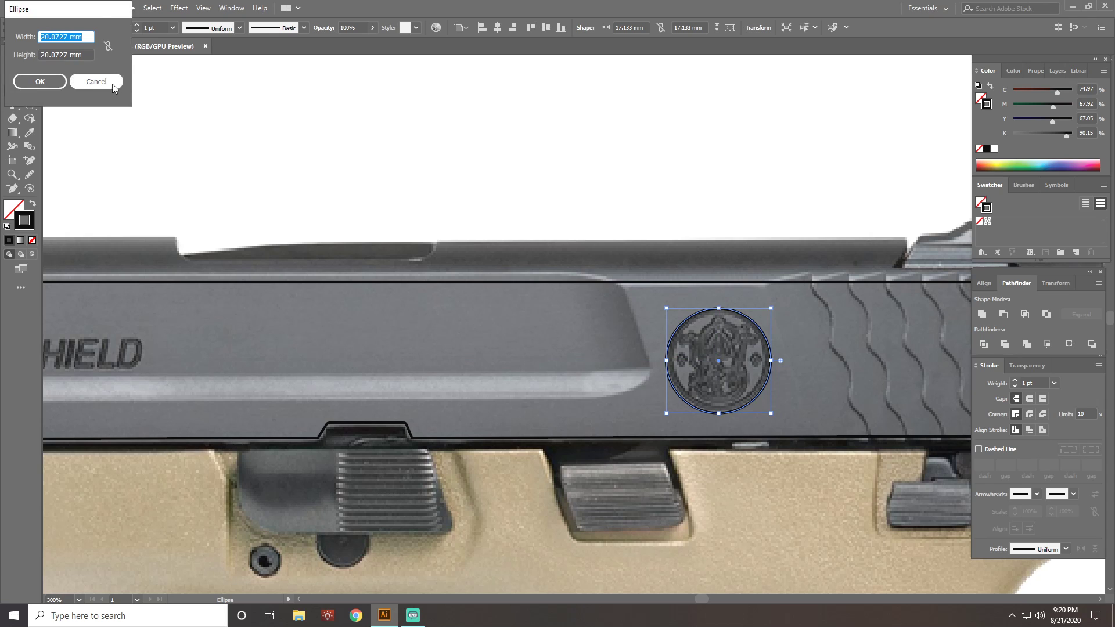
click(92, 80)
key(v)
click(476, 169)
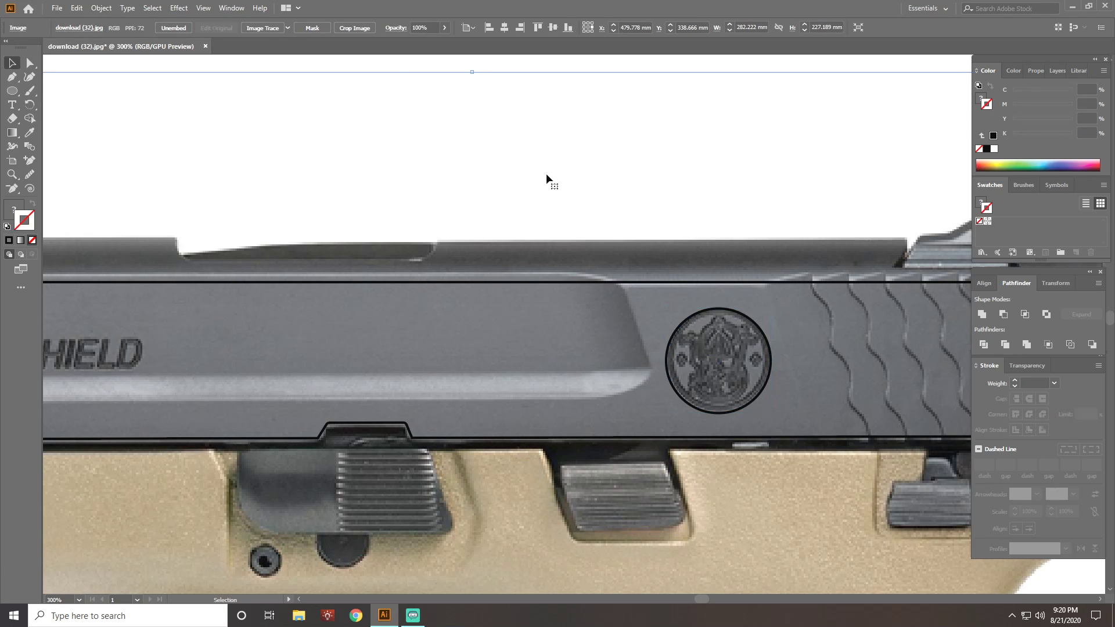
- Frame the M&P 9 SHIELD lettering with a rectangle about 53.6 by 12.5 mm and shift its upper-left corner about 2.4 mm right
scroll(467, 249, down, 2)
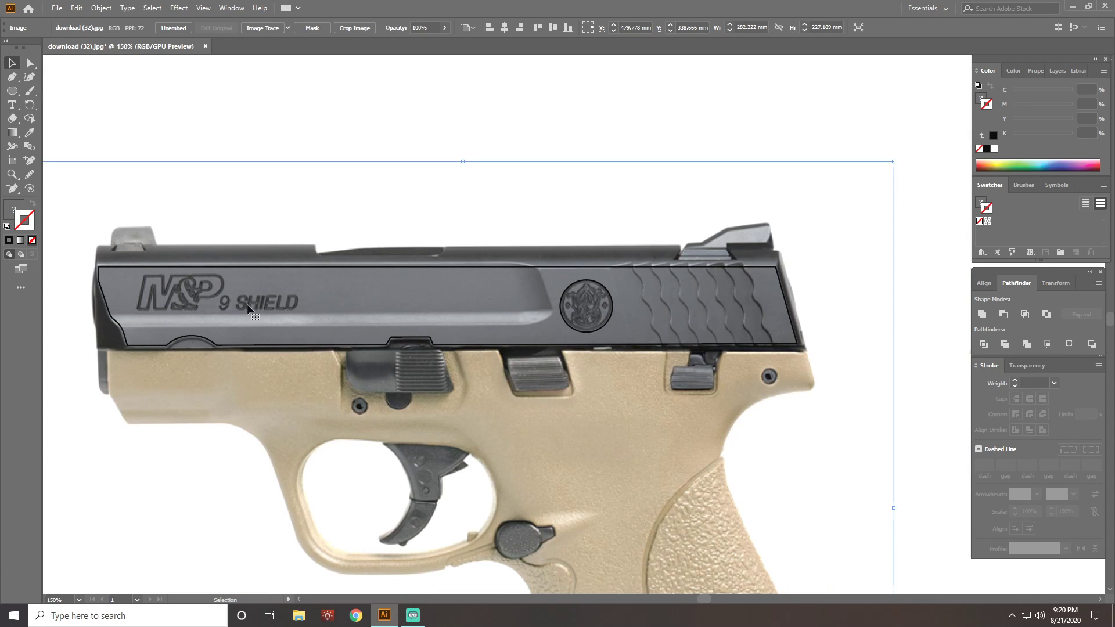
scroll(232, 302, left, 3)
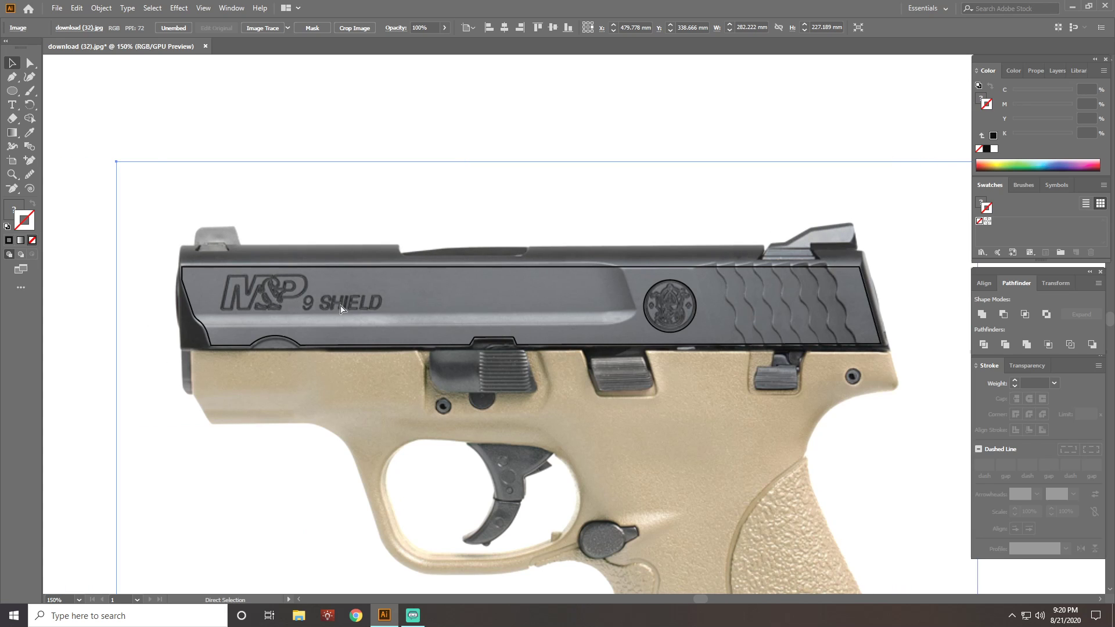
scroll(287, 299, up, 2)
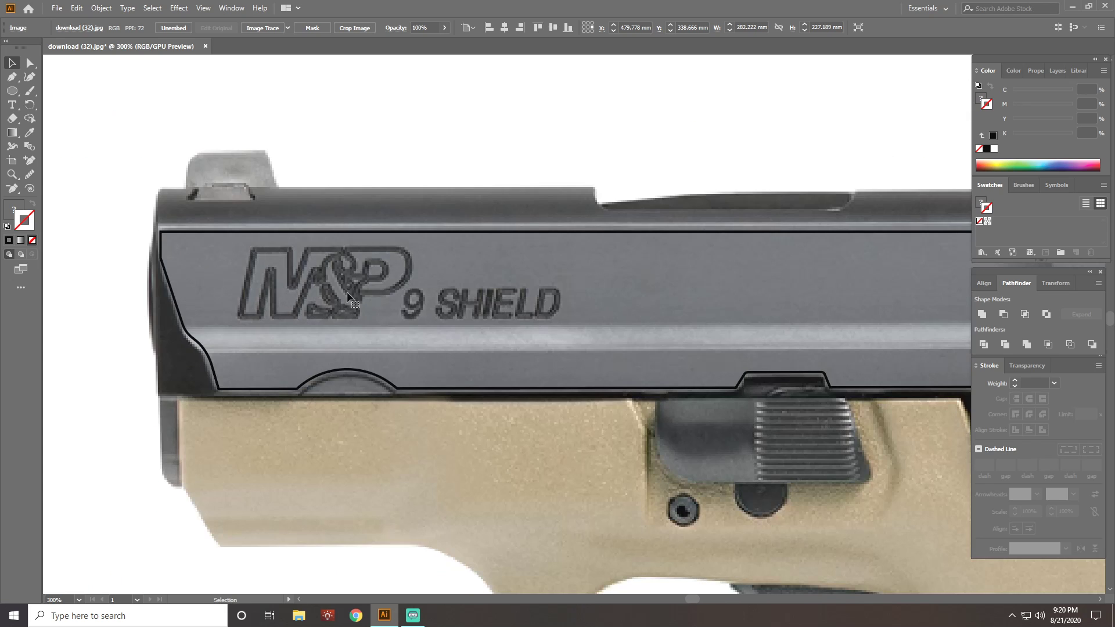
click(11, 91)
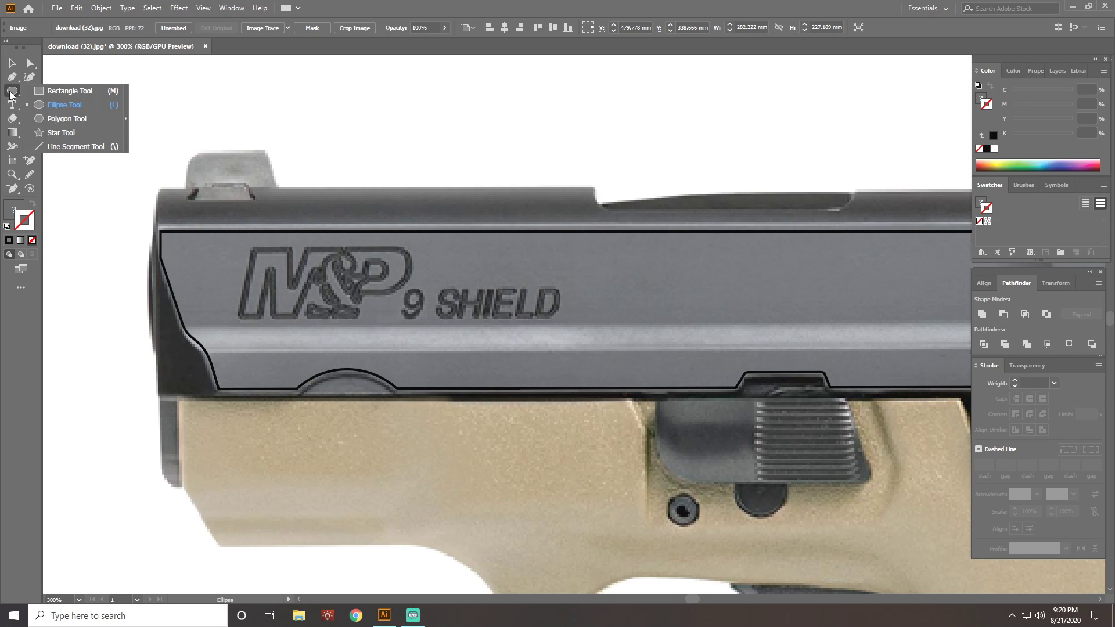
click(50, 91)
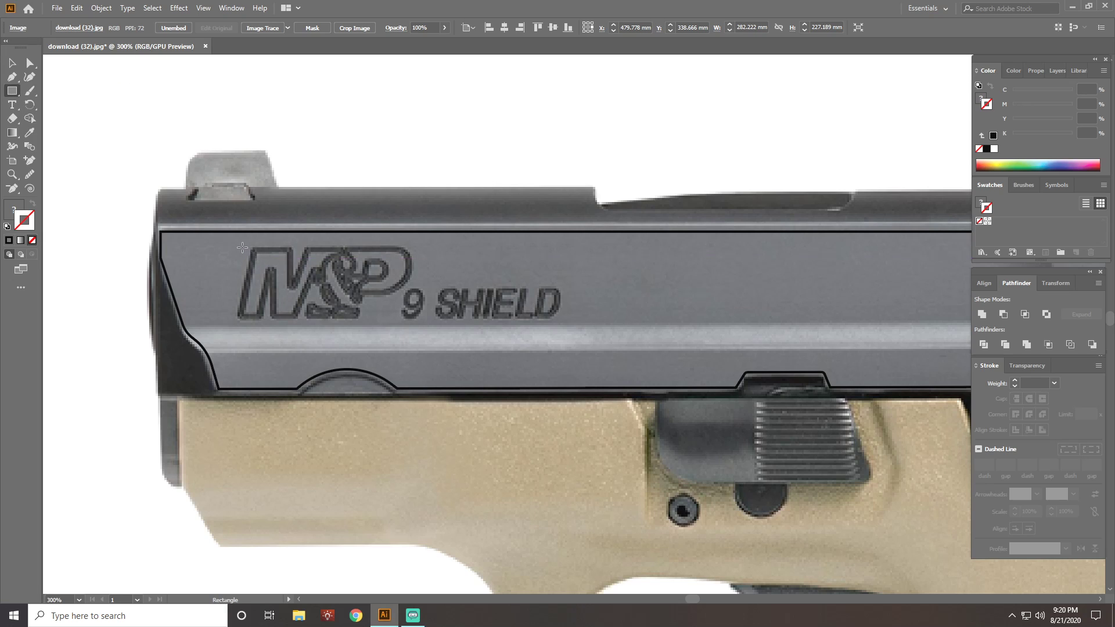
drag(241, 246, 561, 328)
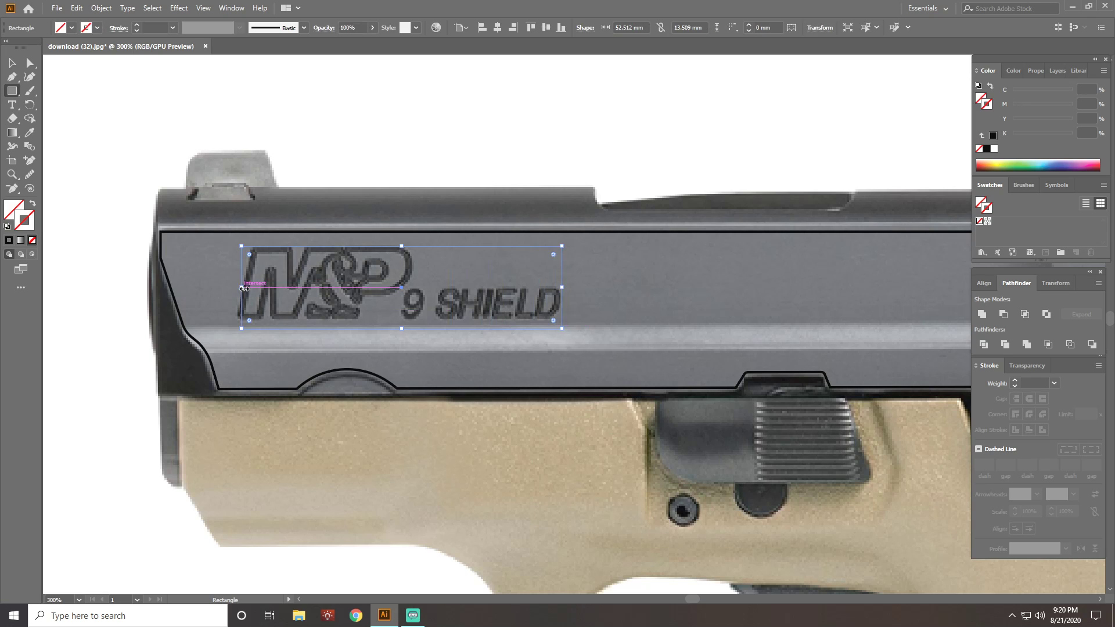
drag(242, 288, 235, 287)
drag(397, 331, 398, 321)
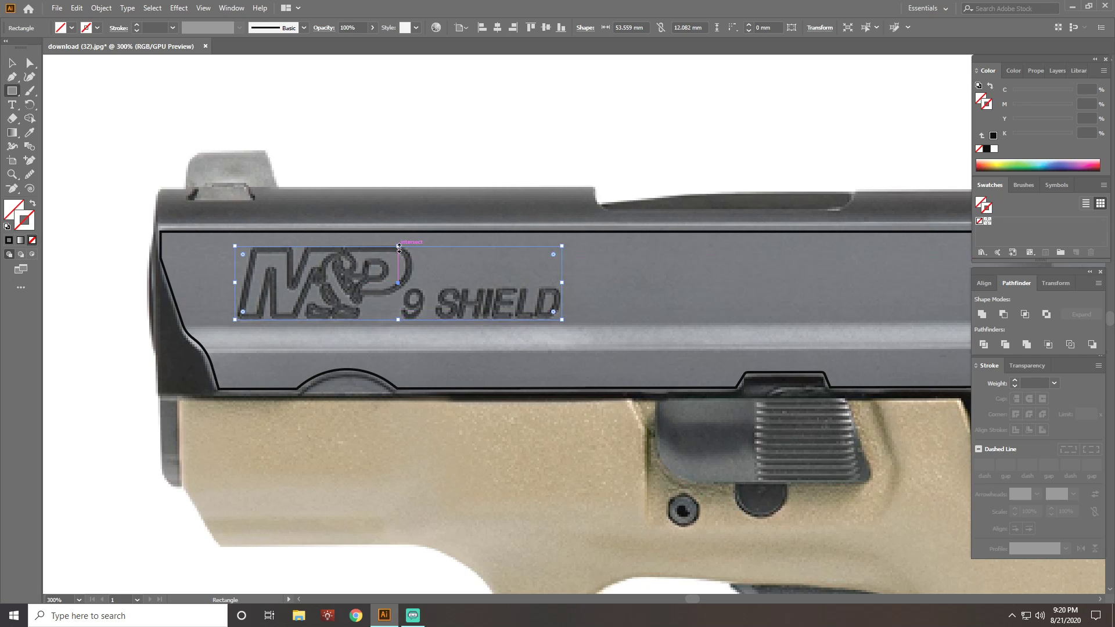
drag(399, 246, 398, 244)
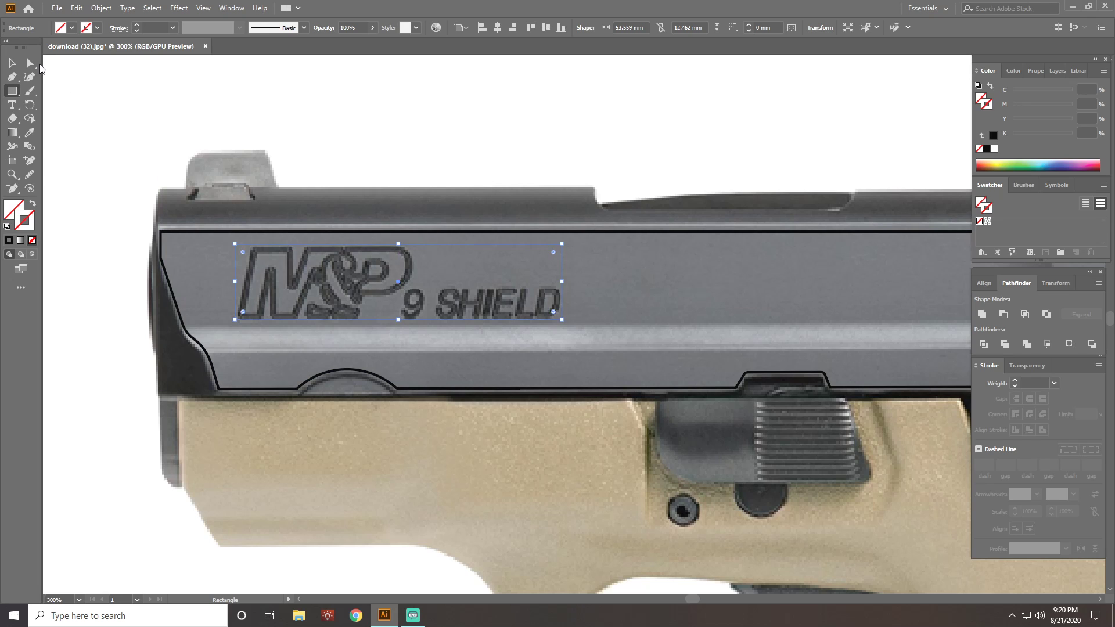
click(30, 63)
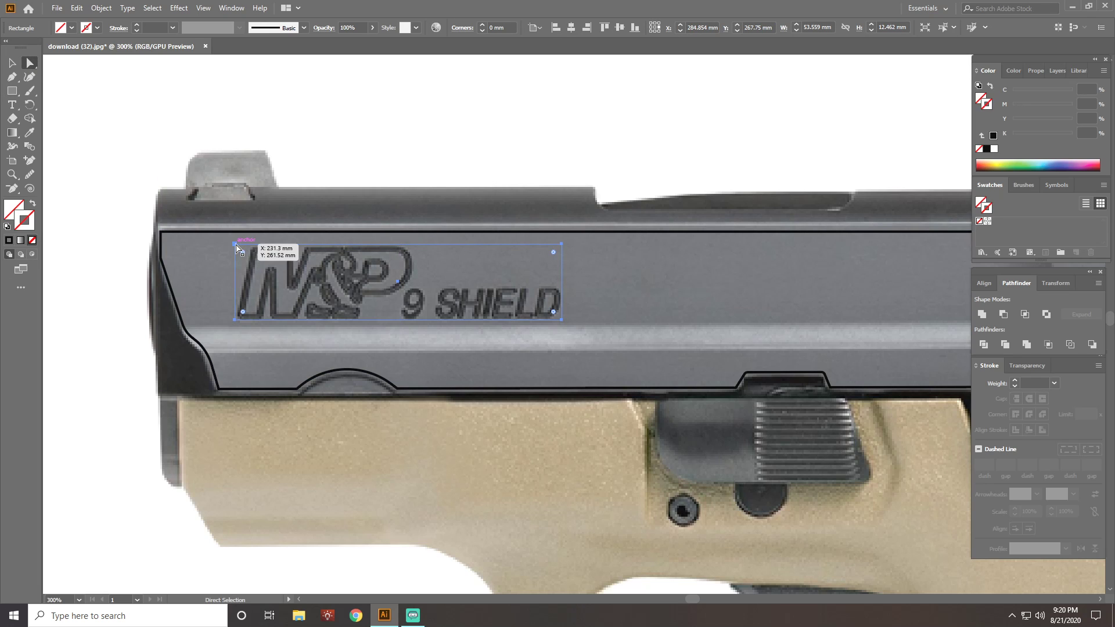
drag(236, 246, 251, 247)
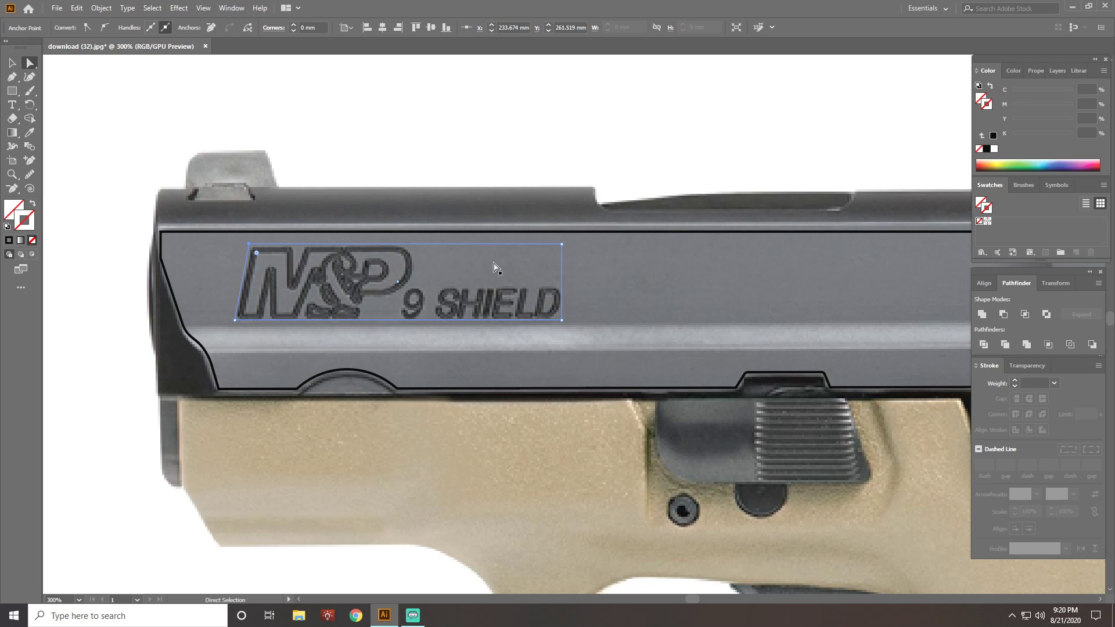
- Reshape the lettering frame with two added anchor points so its upper edge steps down about 6.2 mm above 9 SHIELD, and stroke it black
click(35, 159)
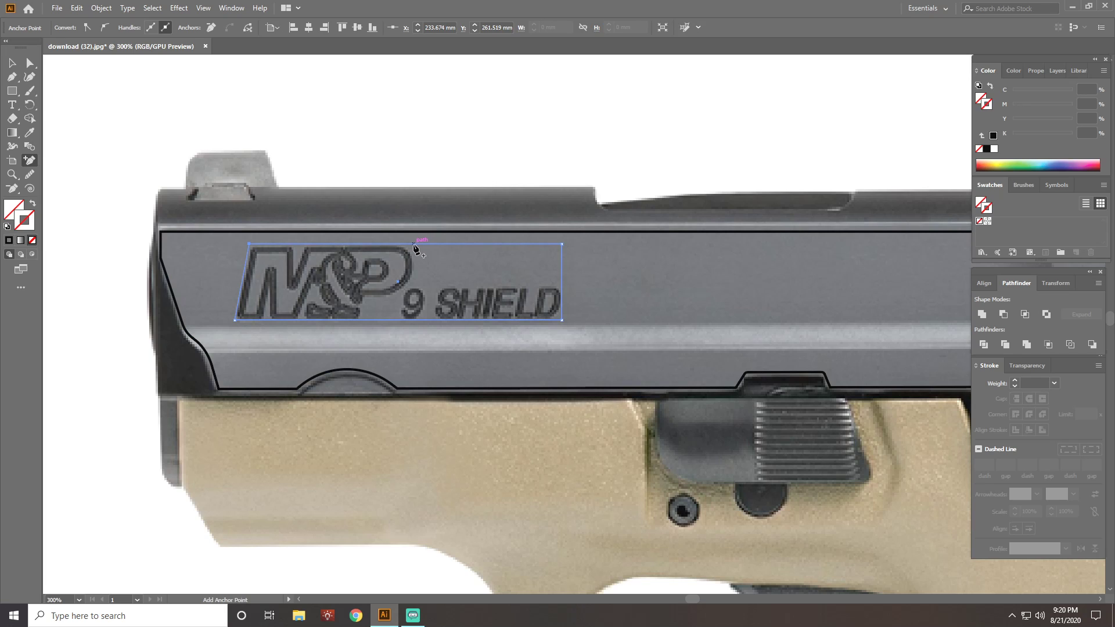
click(412, 245)
click(436, 244)
key(a)
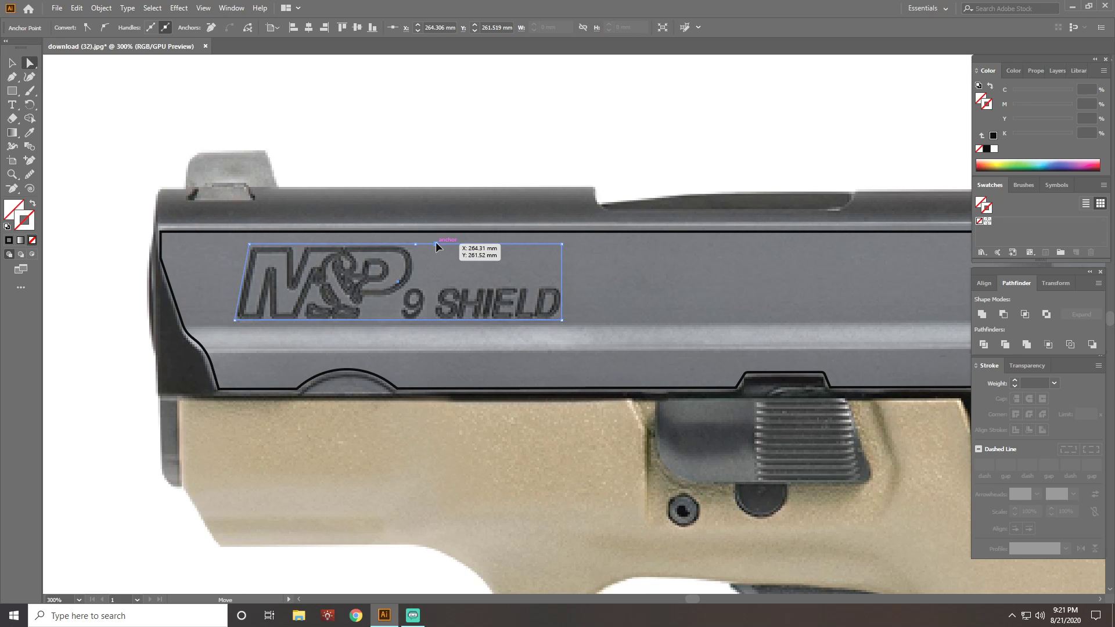
drag(435, 243, 415, 282)
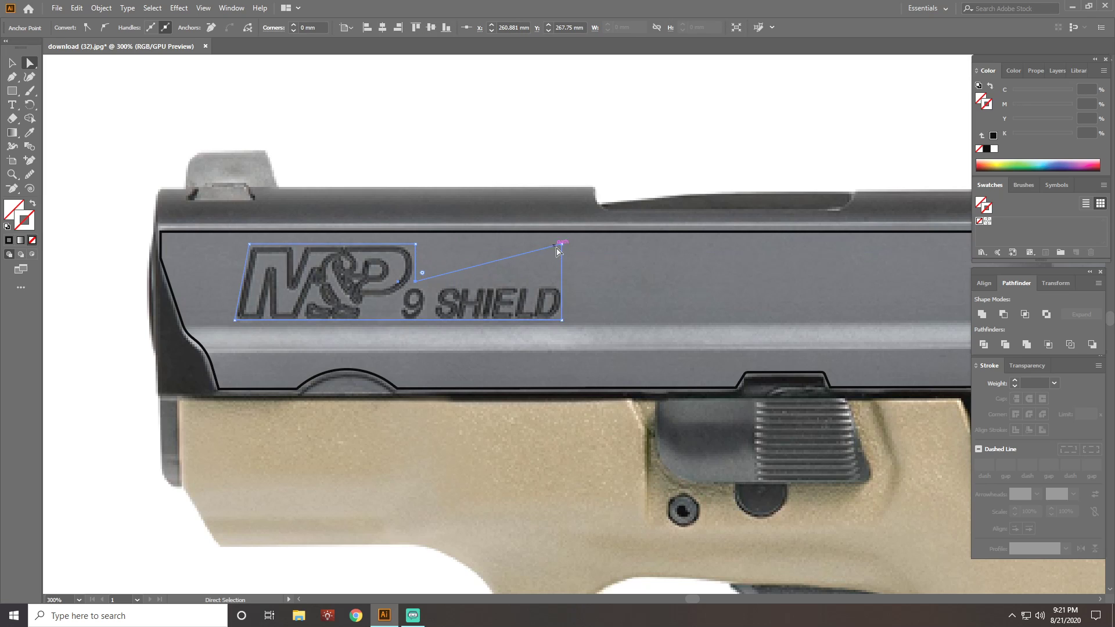
drag(561, 244, 561, 282)
key(v)
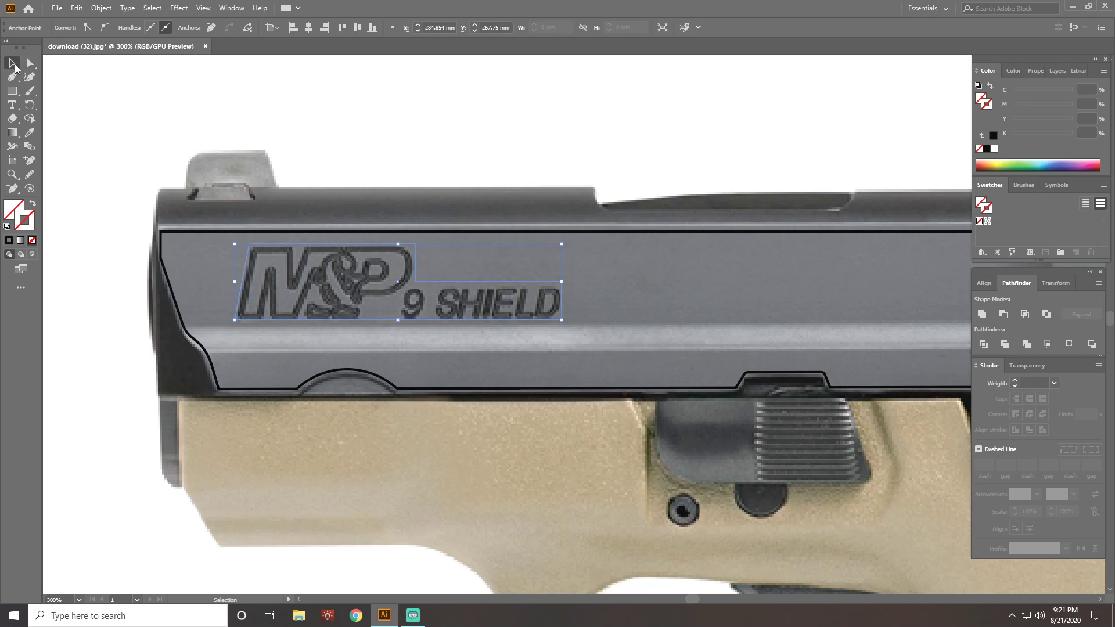
click(986, 105)
click(993, 136)
- Delete the reference photo and the frame drawn around the lettering, keeping the slide outline and emblem circle
click(515, 120)
scroll(401, 176, down, 1)
scroll(400, 176, down, 2)
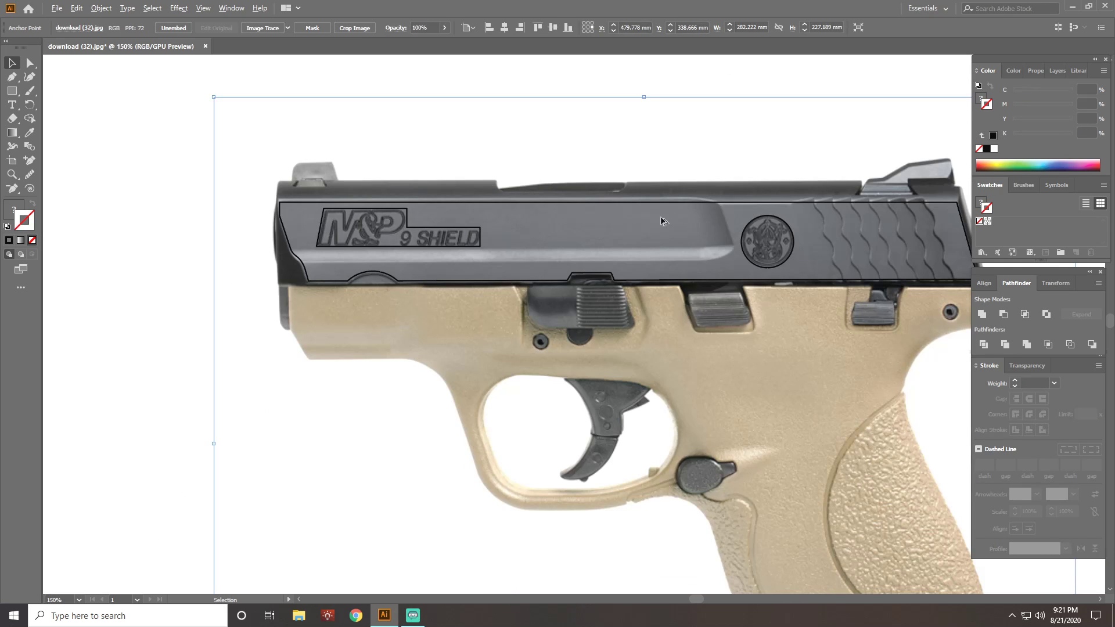
scroll(548, 257, down, 1)
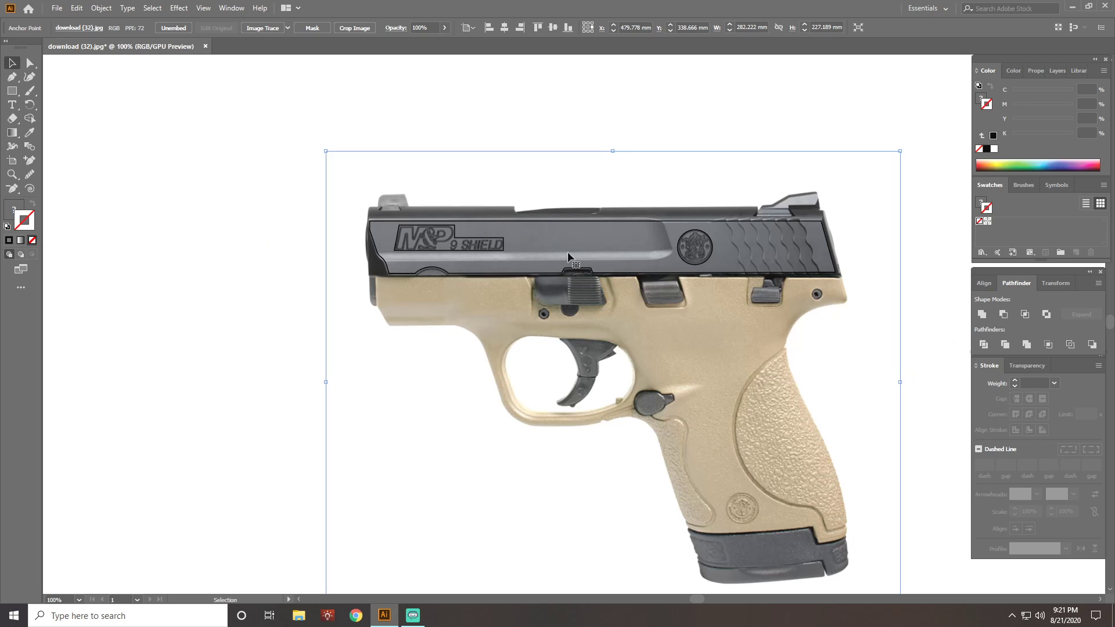
scroll(528, 246, up, 1)
scroll(776, 236, down, 1)
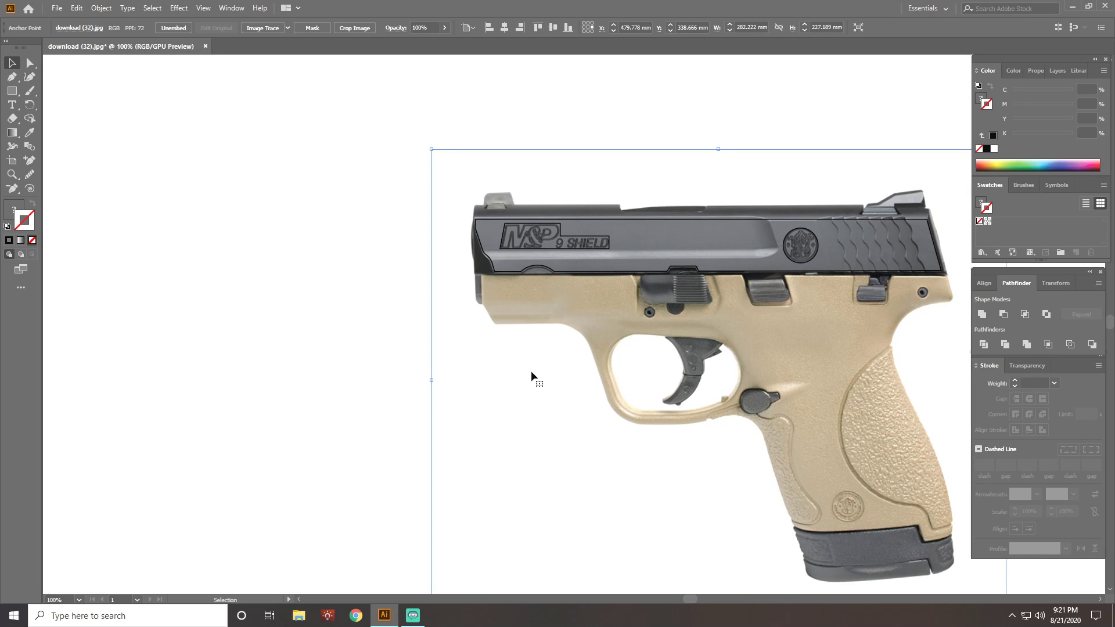
key(Delete)
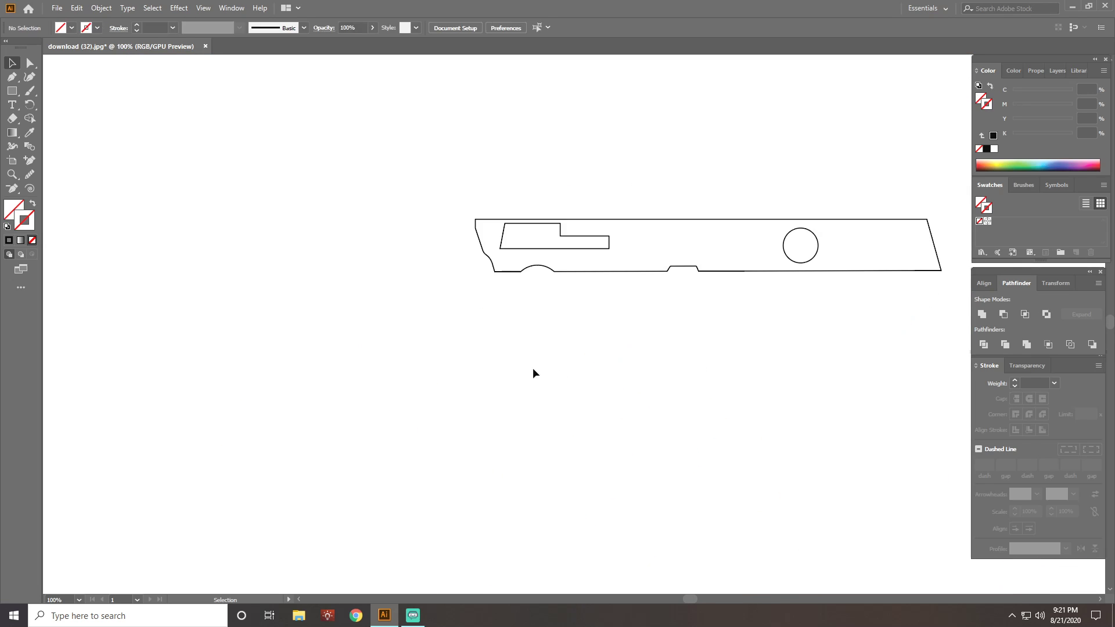
click(598, 248)
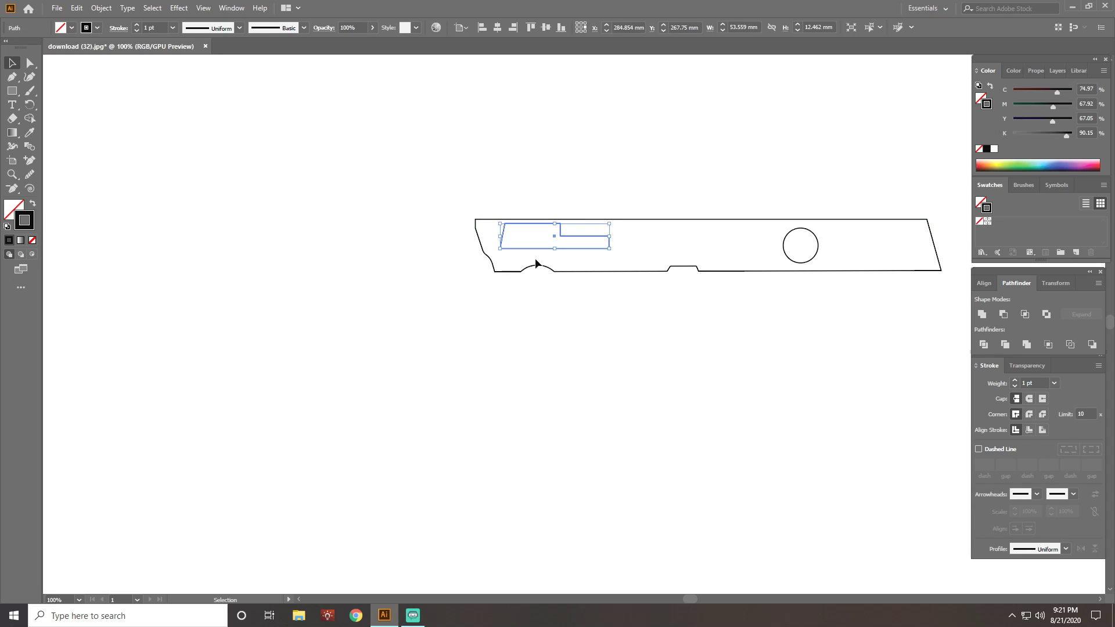
key(Delete)
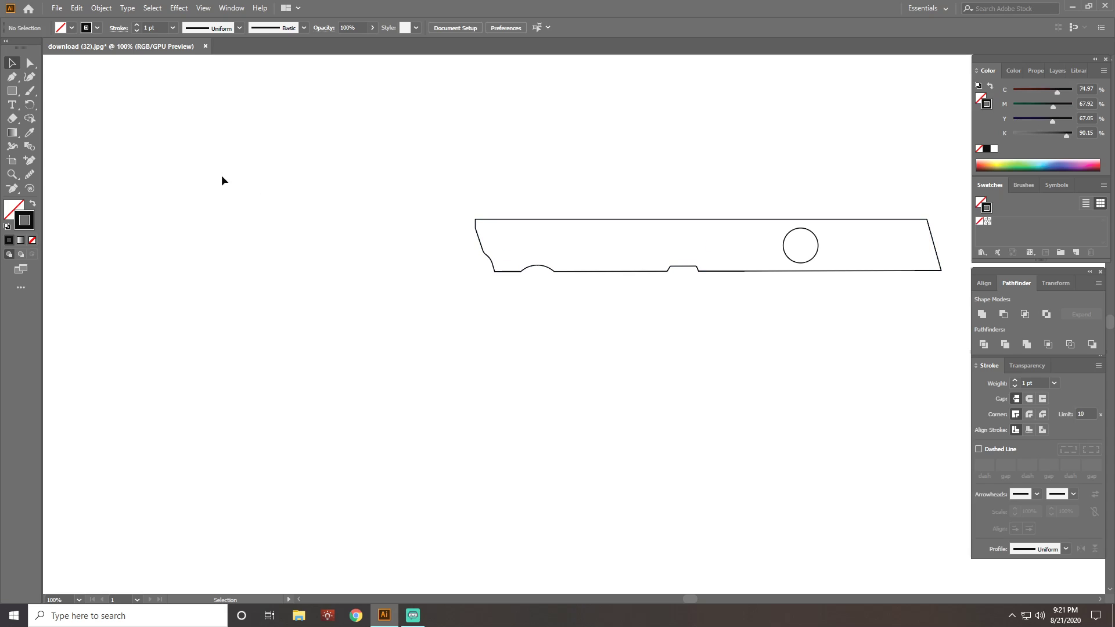
- Open the aztec-StarWars-dfx DXF file from the Stand Alone Patters folder in Documents
click(57, 9)
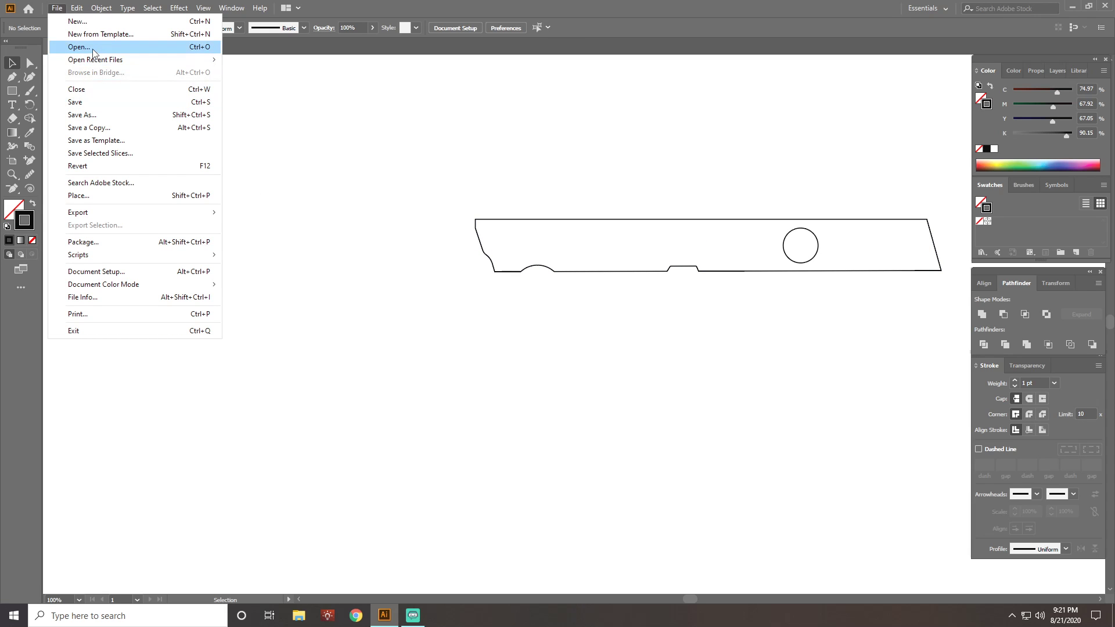
click(93, 48)
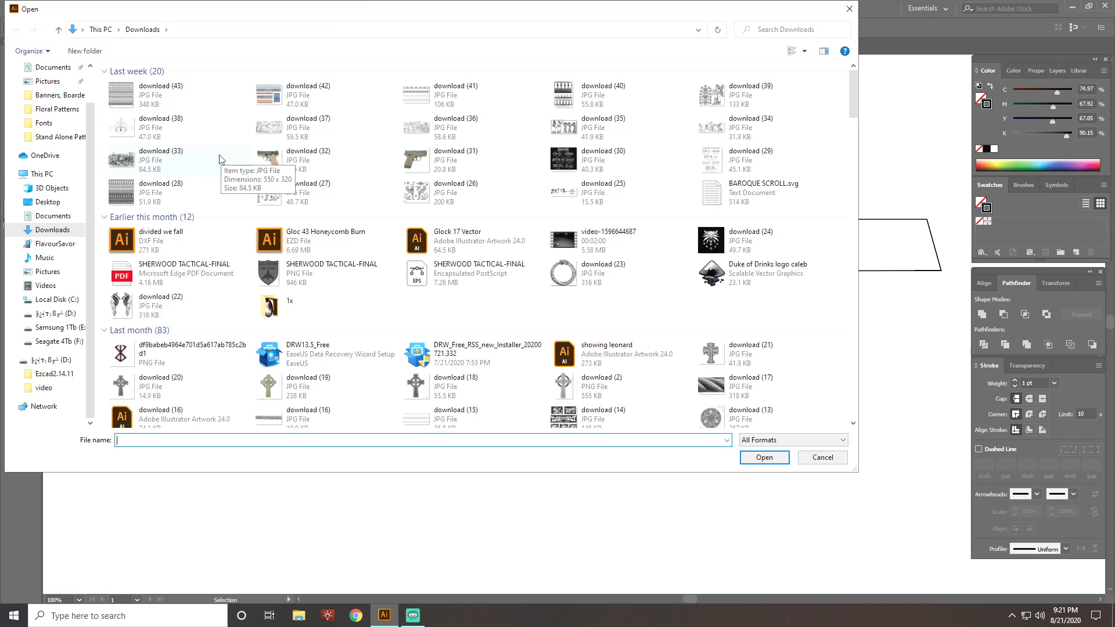
click(59, 137)
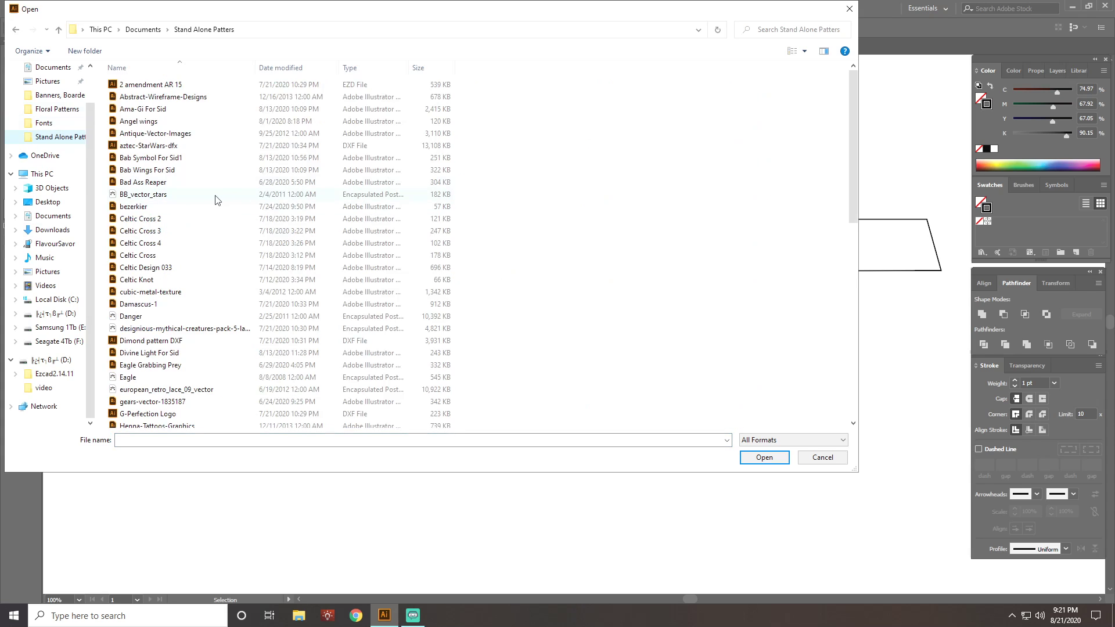
scroll(218, 227, down, 3)
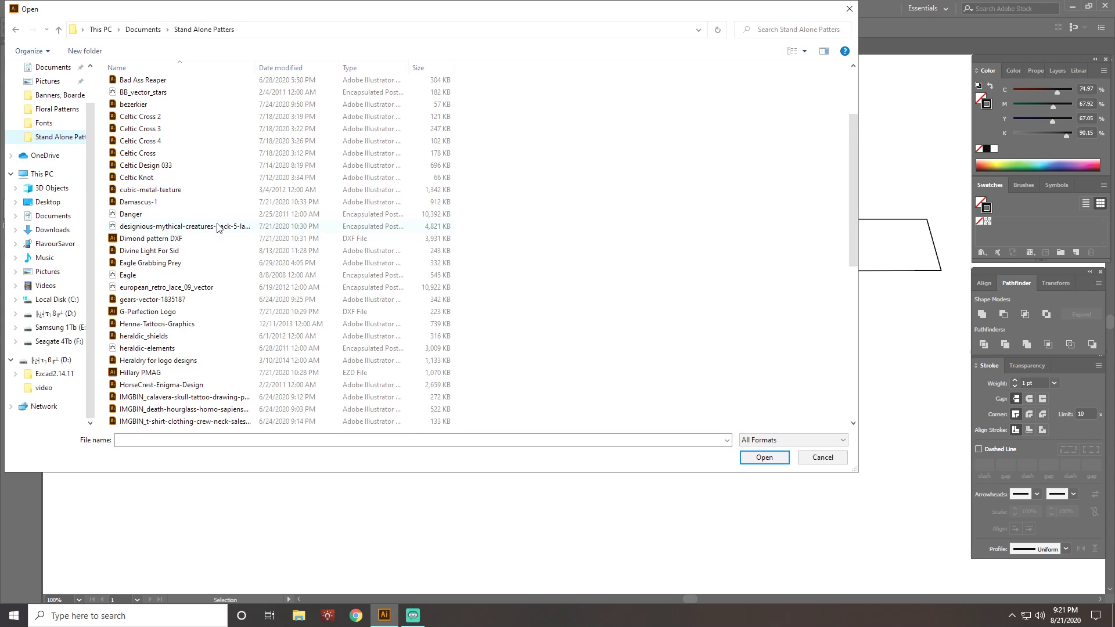
scroll(218, 227, down, 3)
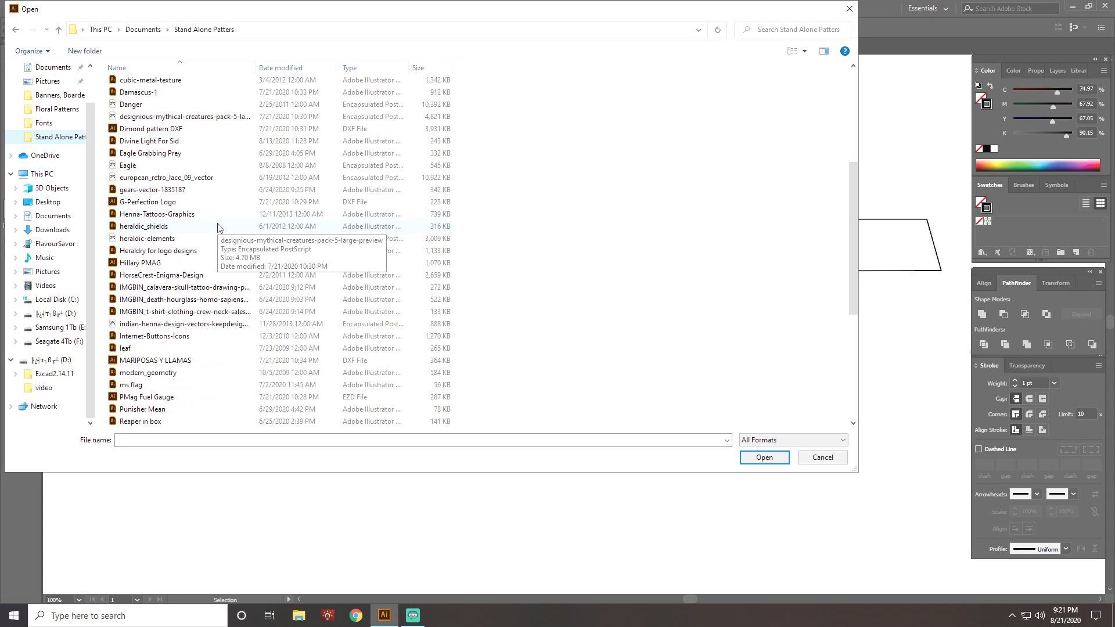
scroll(218, 227, down, 3)
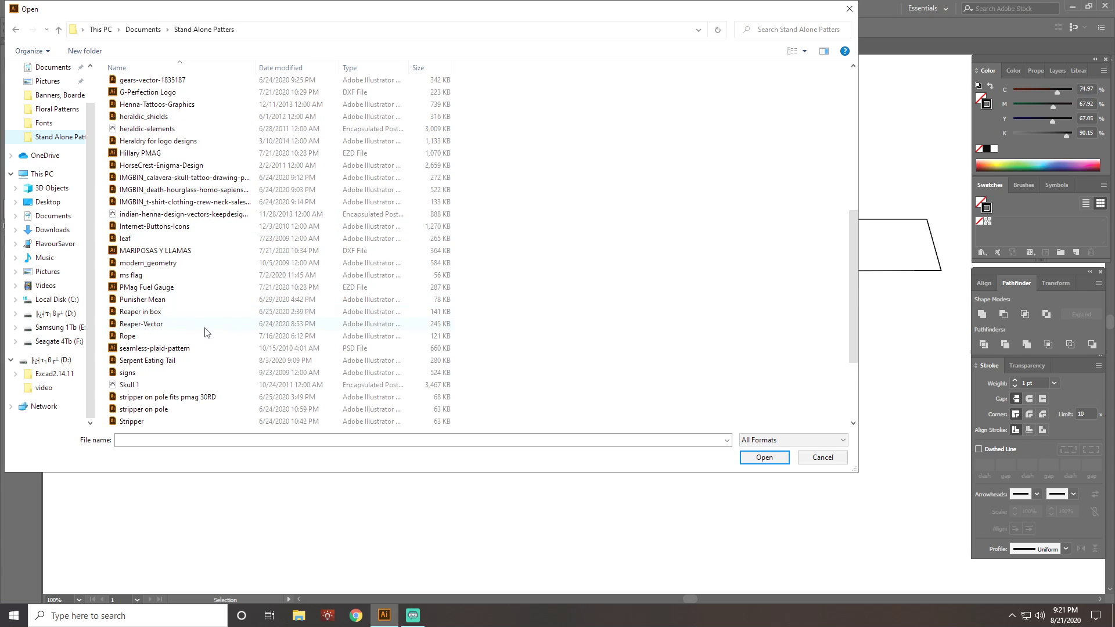
scroll(205, 332, up, 9)
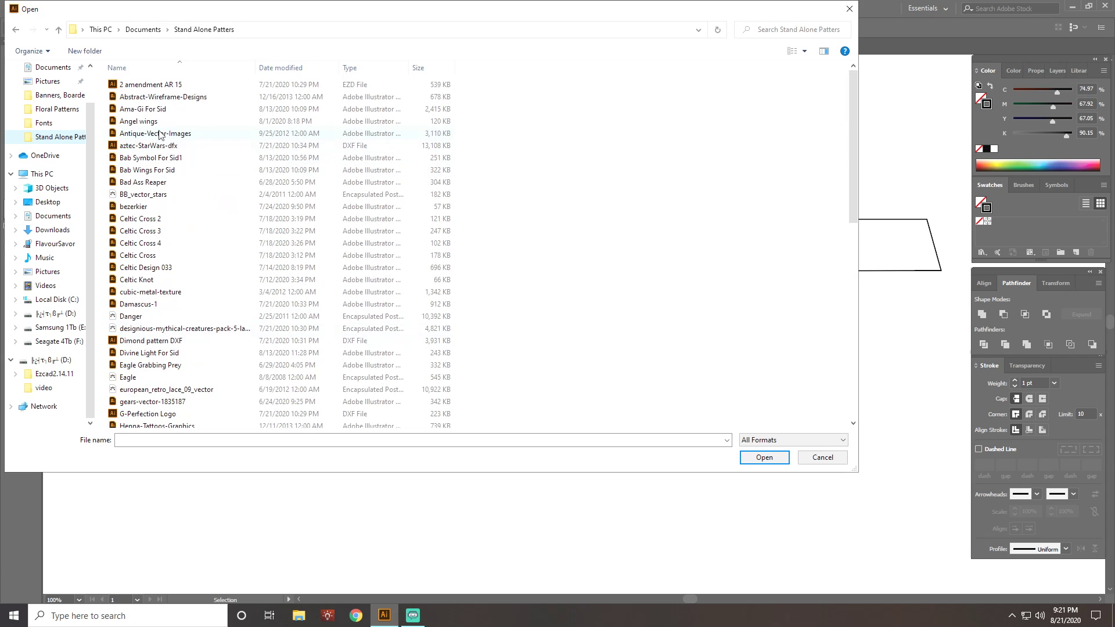
key(Escape)
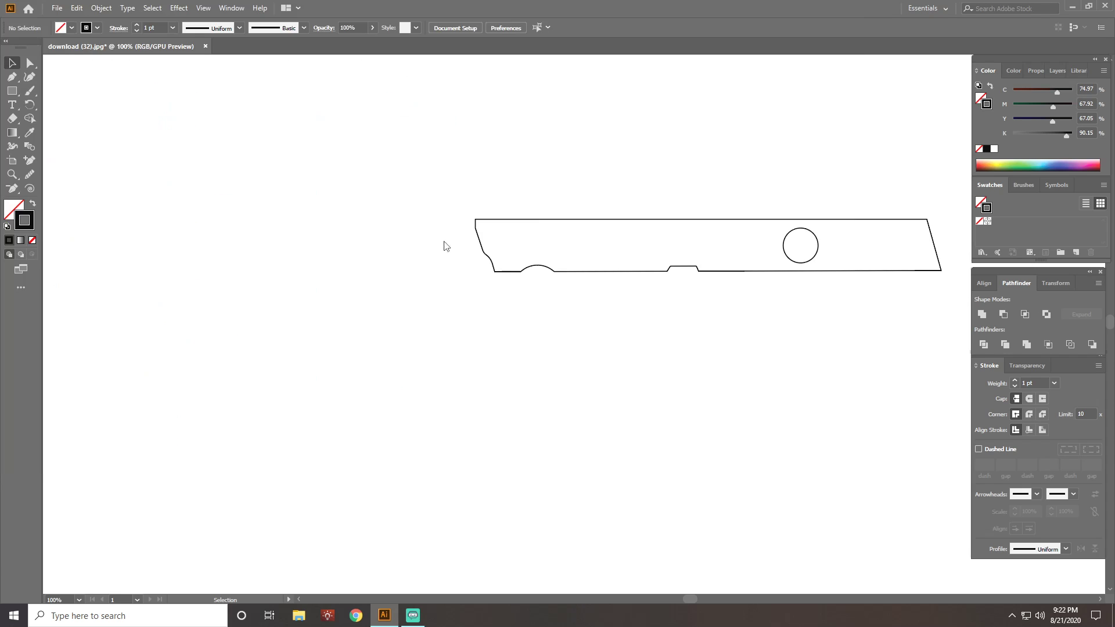
click(155, 224)
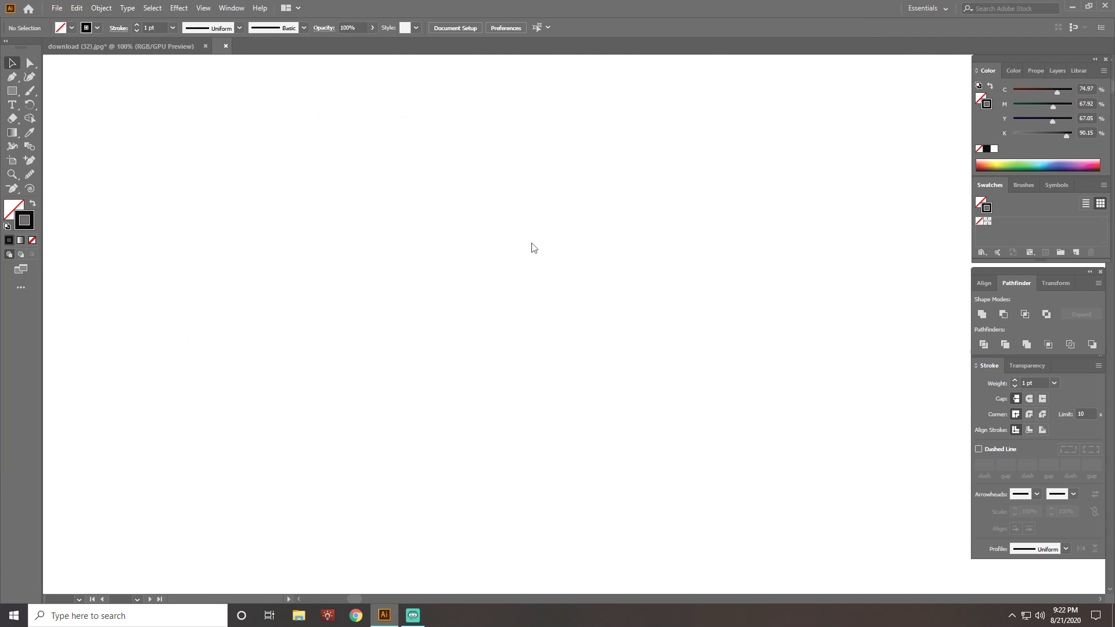
- Select the whole Aztec Star Wars artwork and scale it down proportionally to about 141.9 mm wide
scroll(529, 253, down, 4)
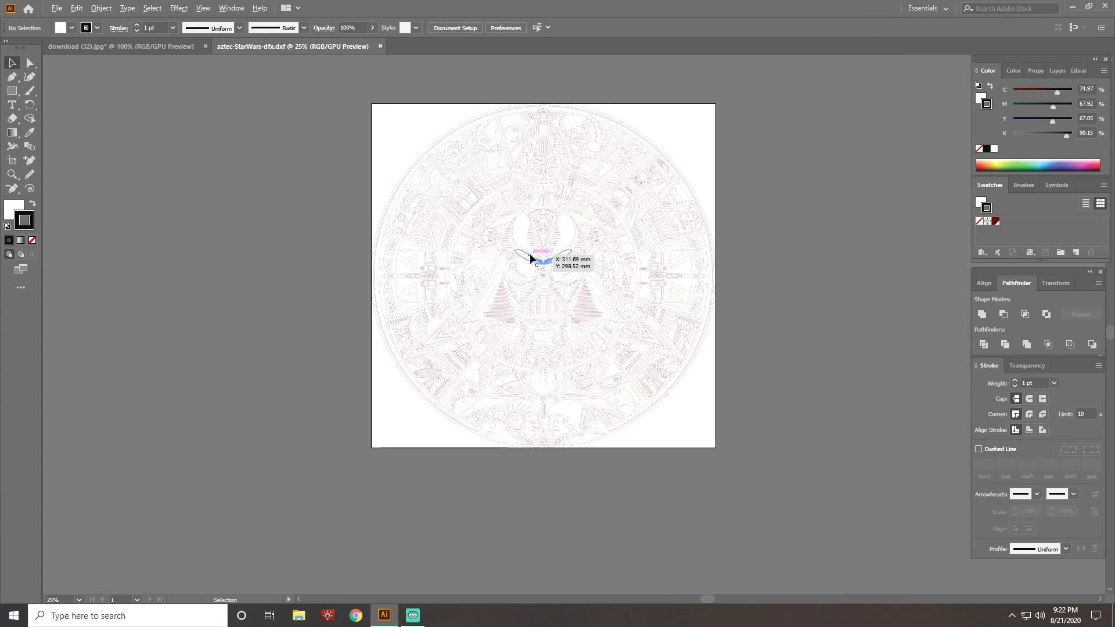
click(456, 194)
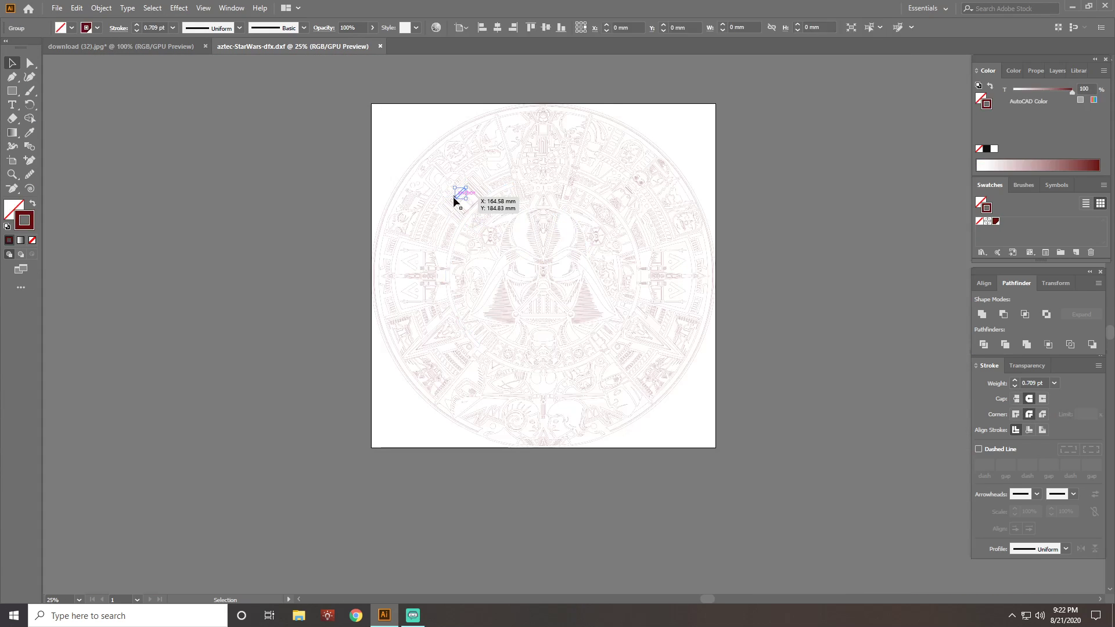
drag(392, 135, 761, 450)
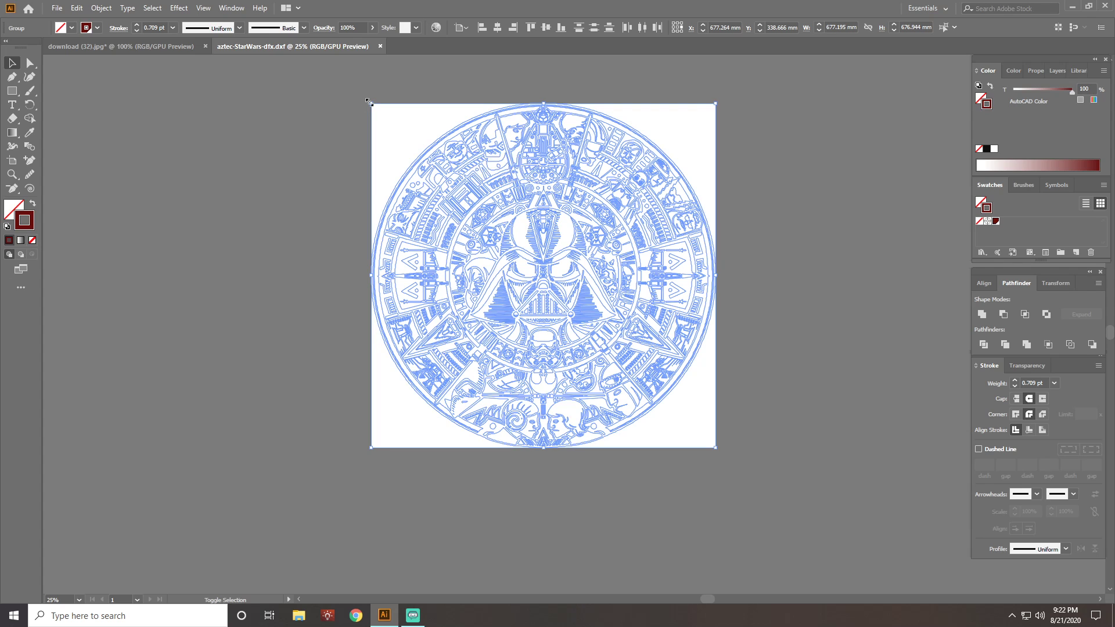
drag(368, 101, 596, 329)
drag(644, 372, 511, 225)
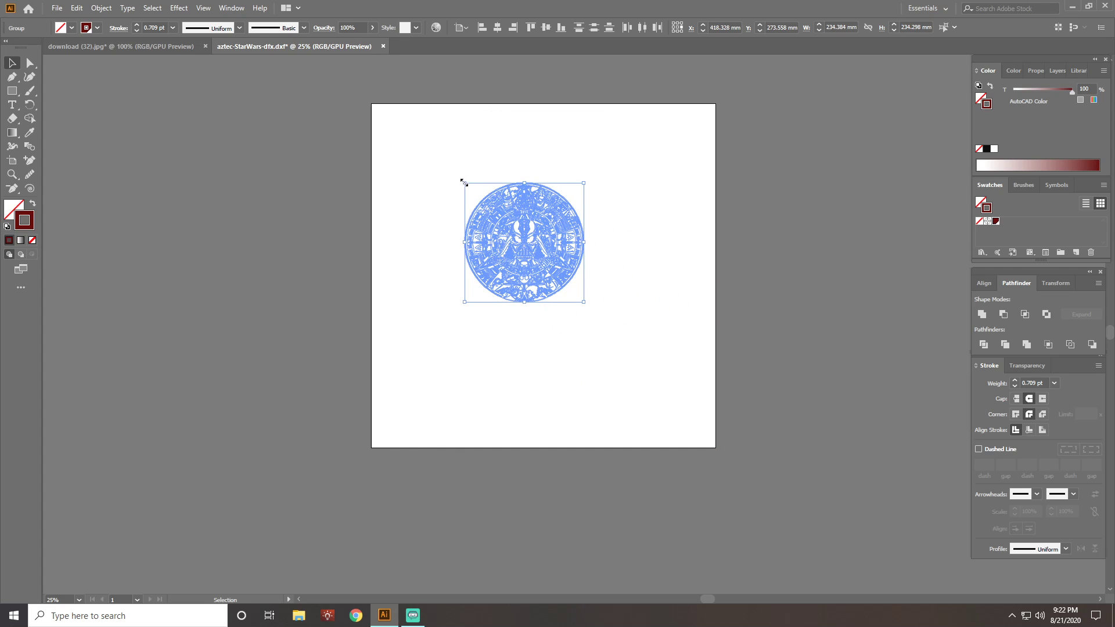
drag(464, 182, 511, 229)
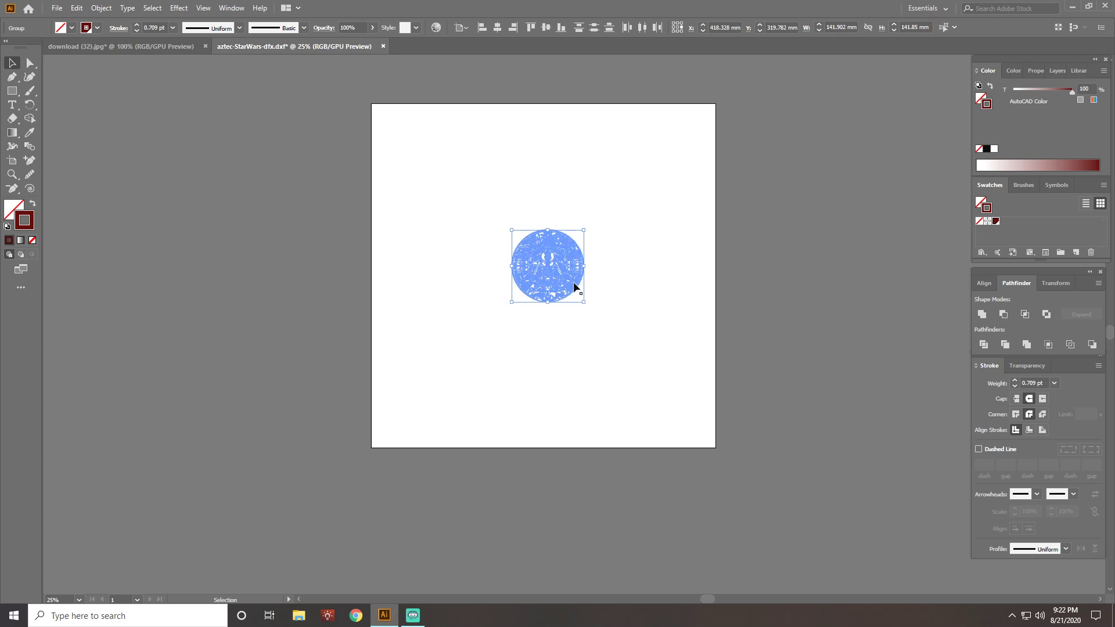
- Copy the scaled Aztec artwork into the download (32) document and position it over the middle of the slide outline
key(ctrl+1)
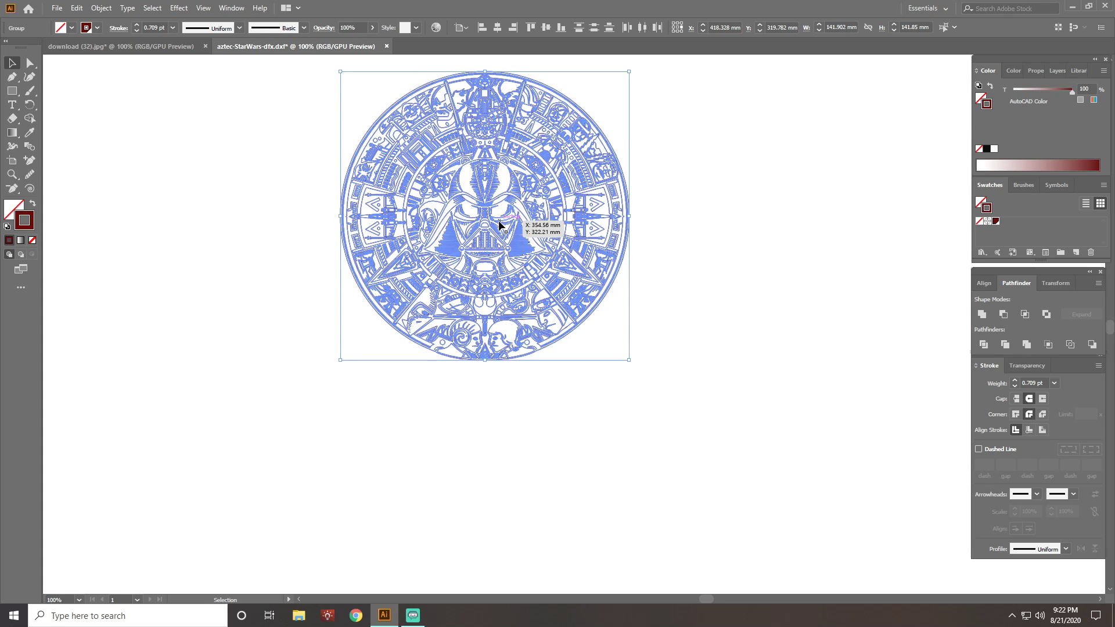
click(168, 49)
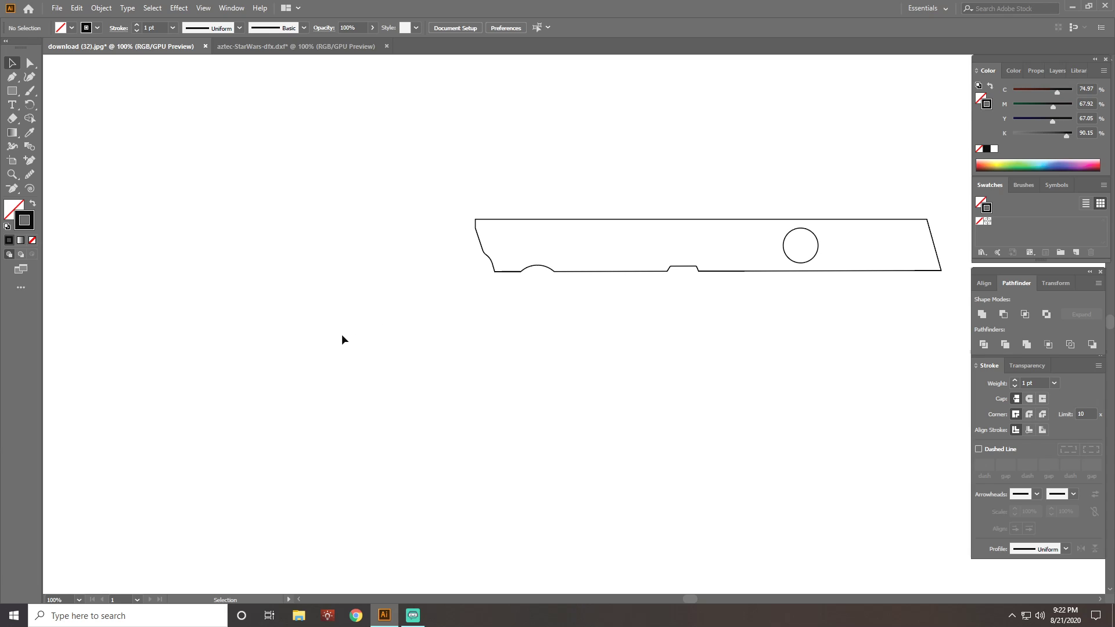
key(a)
key(ctrl+v)
key(v)
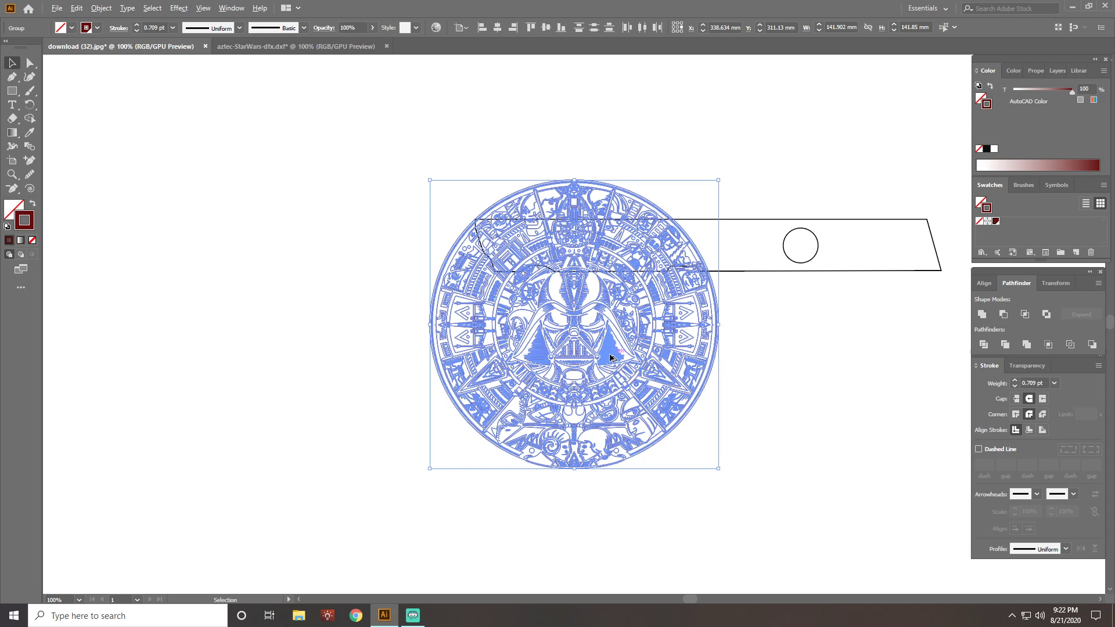
drag(605, 354, 576, 266)
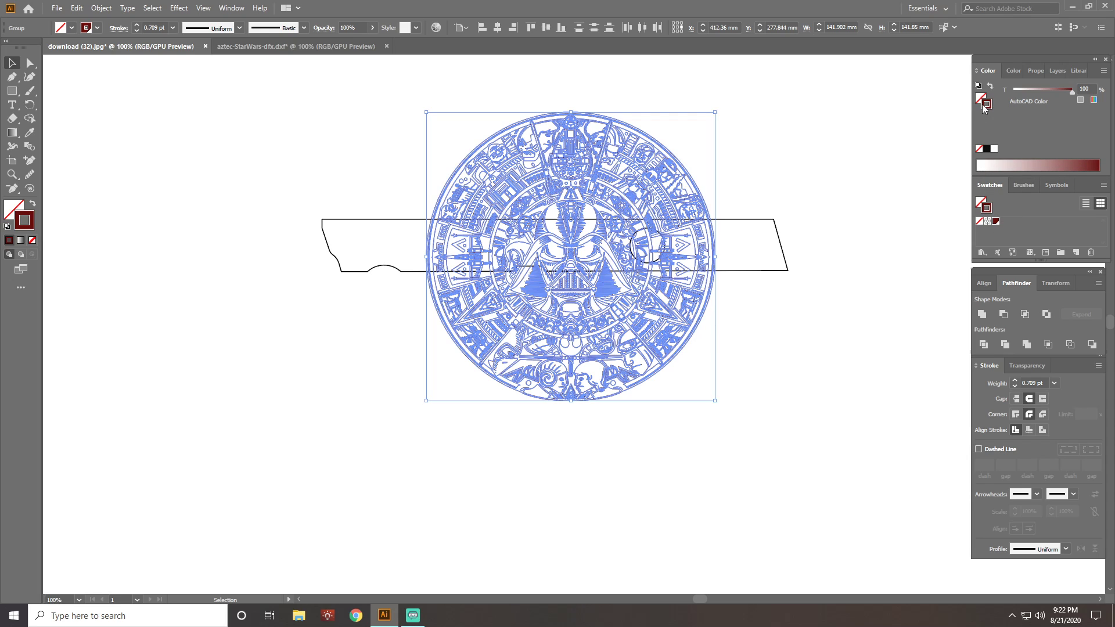
- Change the pasted Aztec artwork's stroke colour to black and deselect it
click(986, 149)
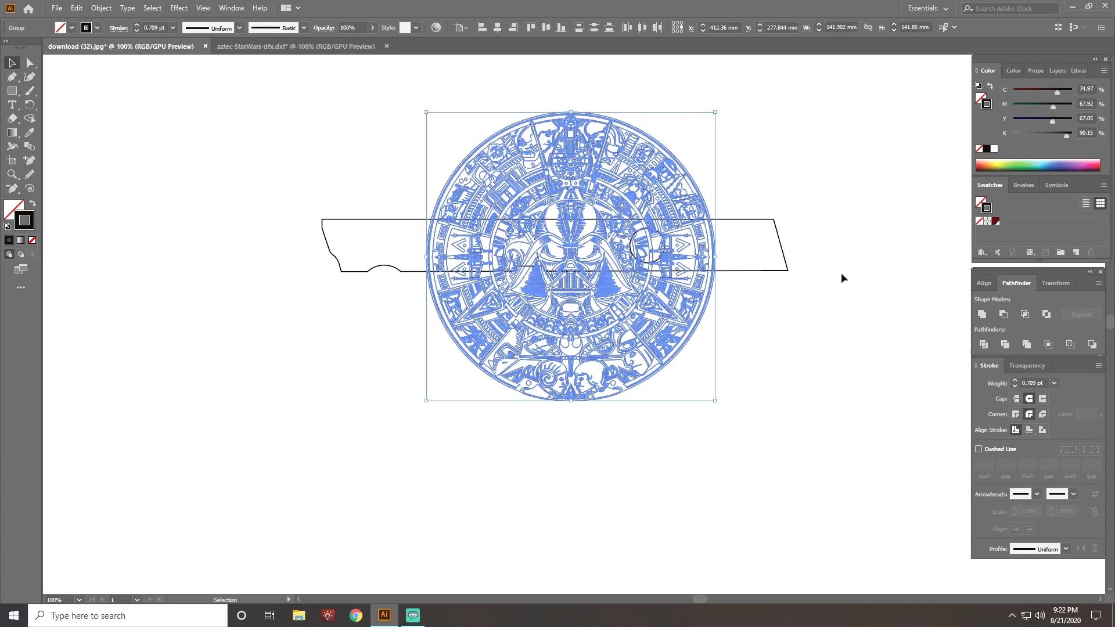
click(805, 154)
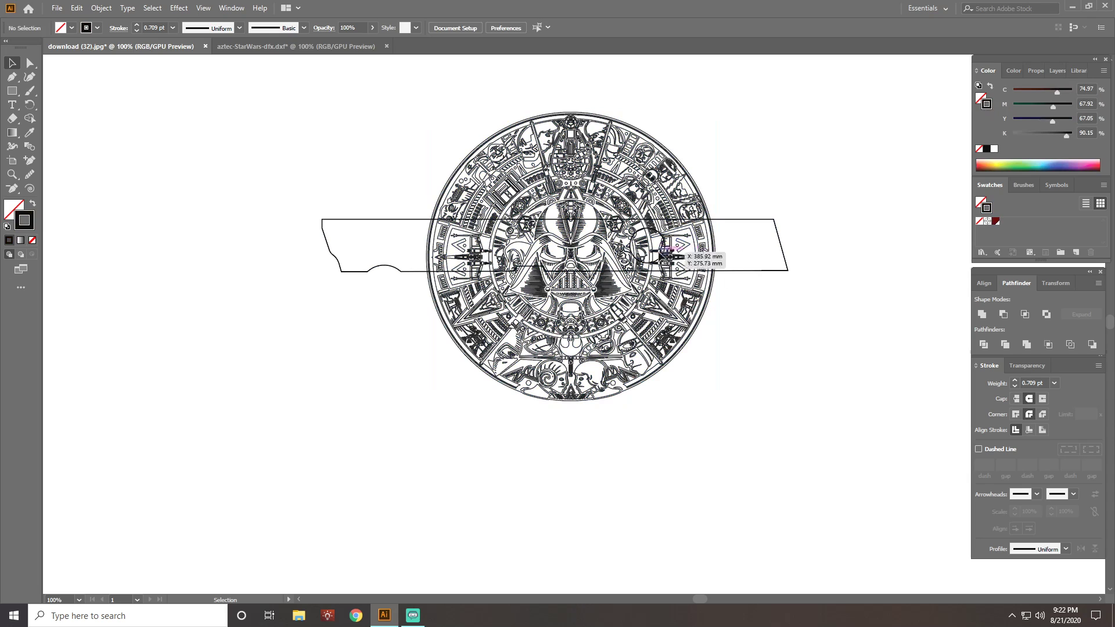
click(589, 256)
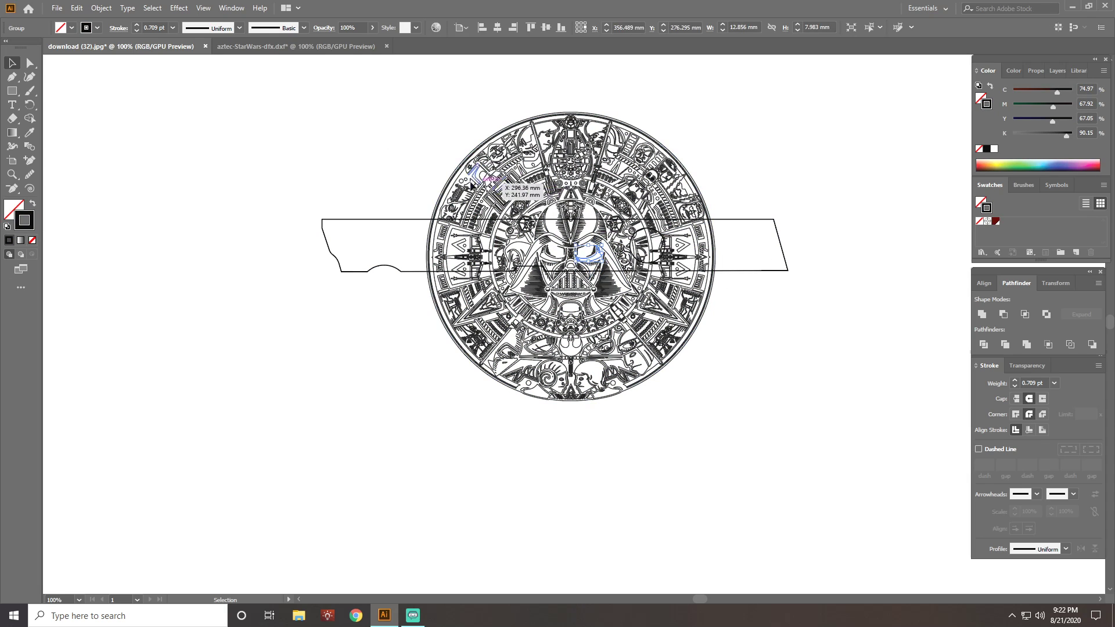
click(810, 217)
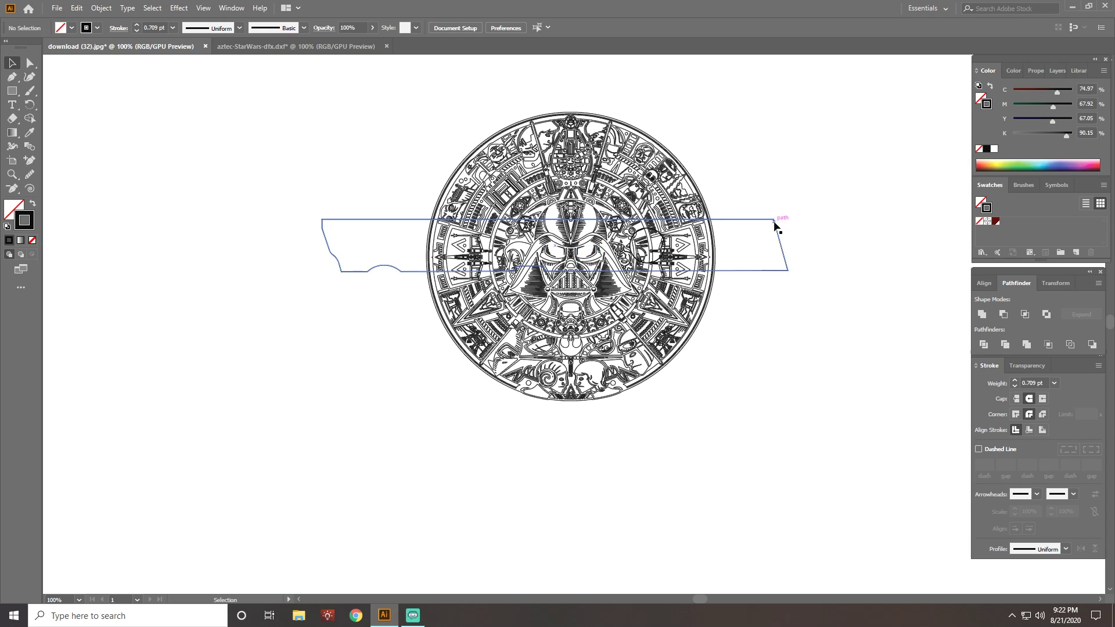
- Lock the slide outline path and the small circle, the two lowest objects in Layer 1
click(1057, 71)
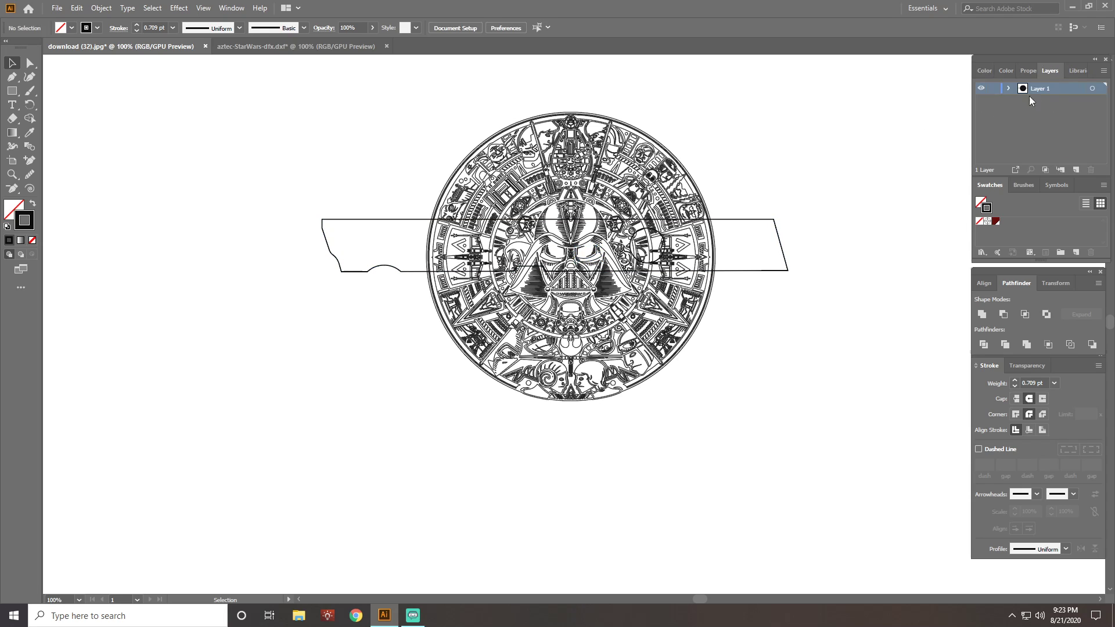
click(1008, 88)
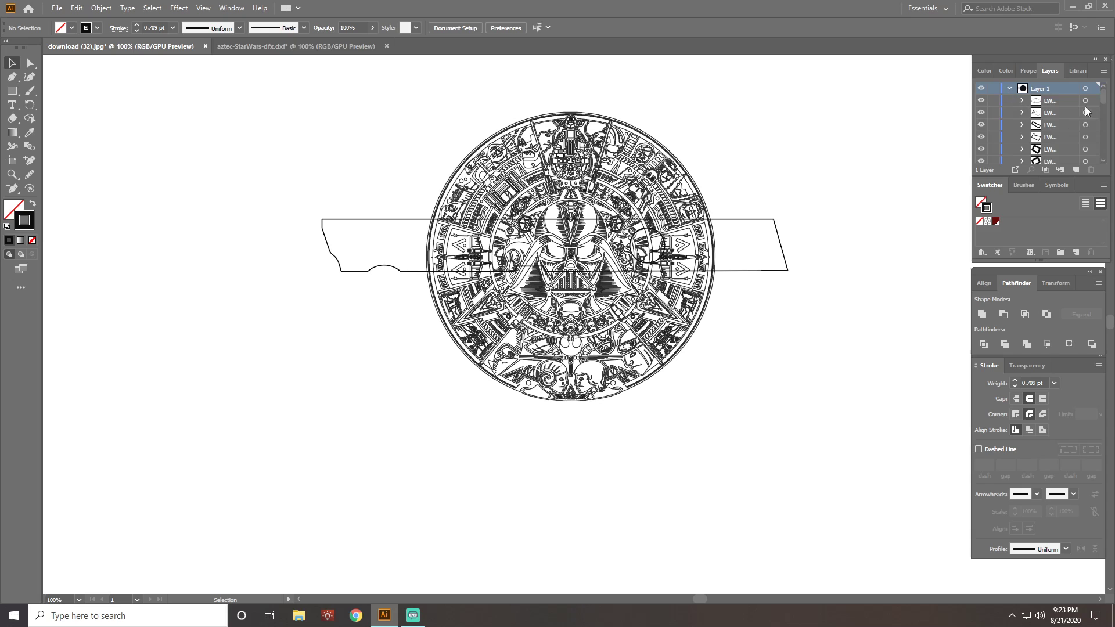
drag(1103, 100, 1105, 165)
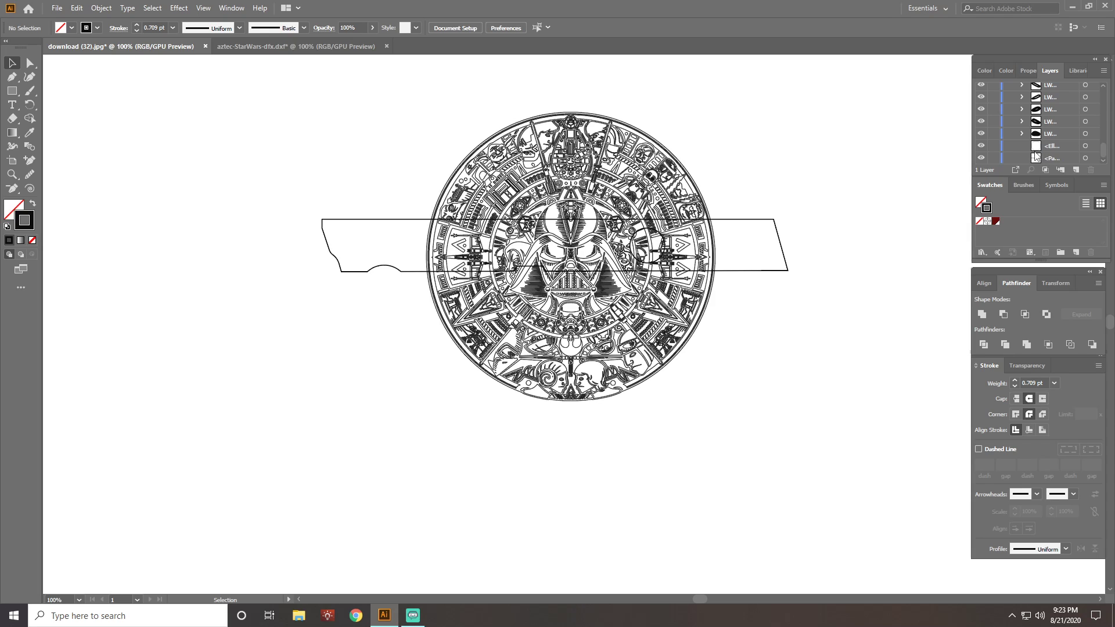
click(981, 158)
click(981, 158)
click(993, 158)
click(981, 146)
click(981, 146)
click(992, 146)
- Stretch the whole Aztec artwork horizontally past both ends of the slide outline to about 247.4 mm wide, keeping its height, and deselect it
drag(360, 92, 747, 429)
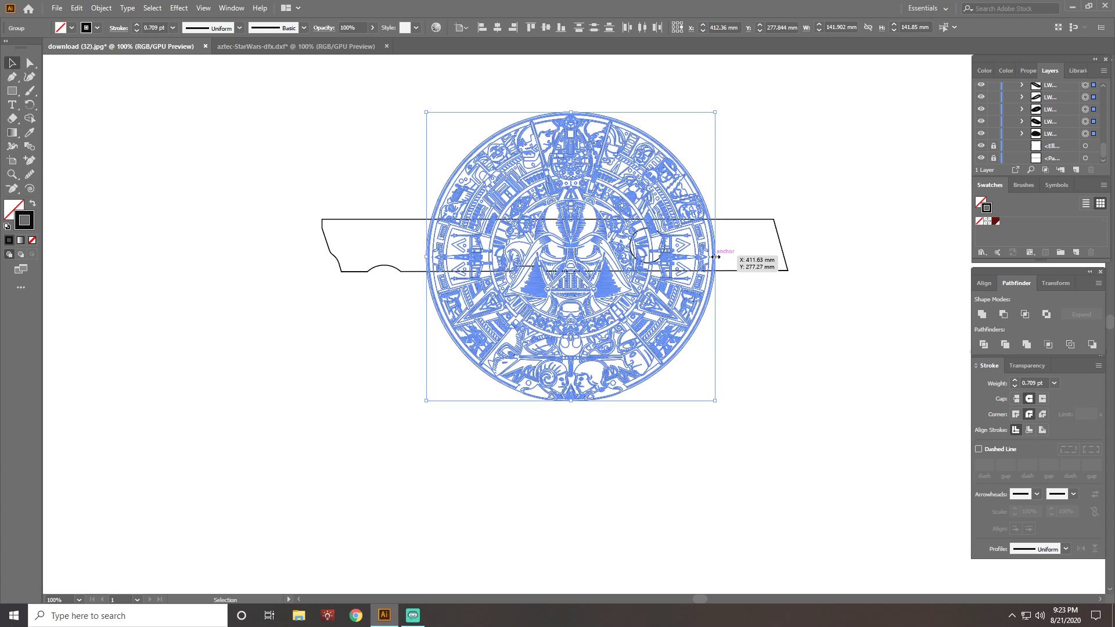
drag(715, 257, 804, 257)
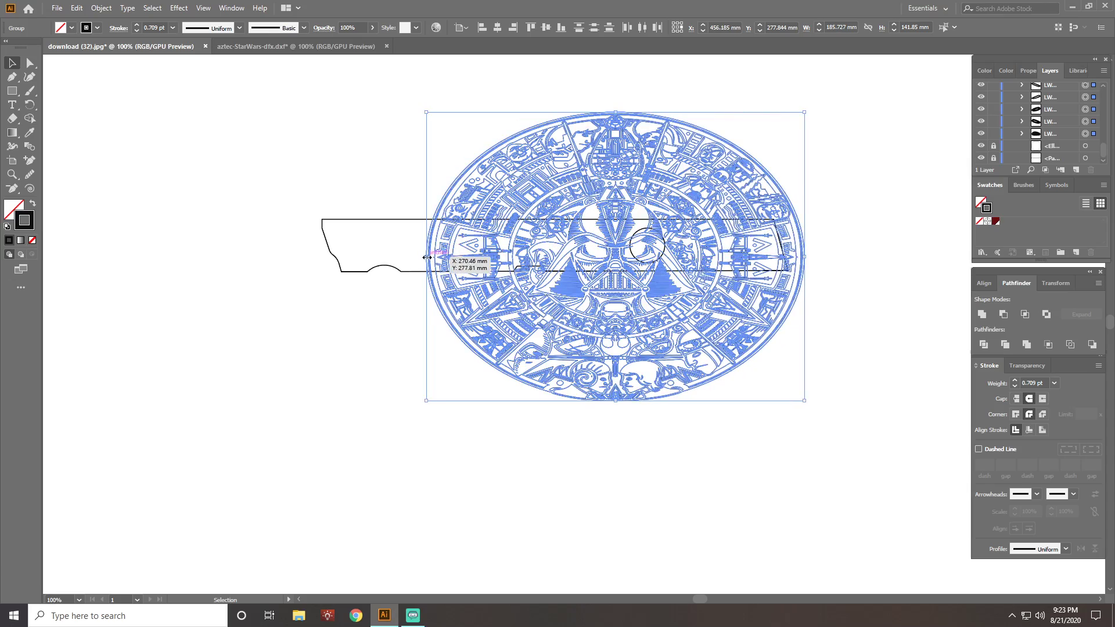
drag(427, 256, 301, 258)
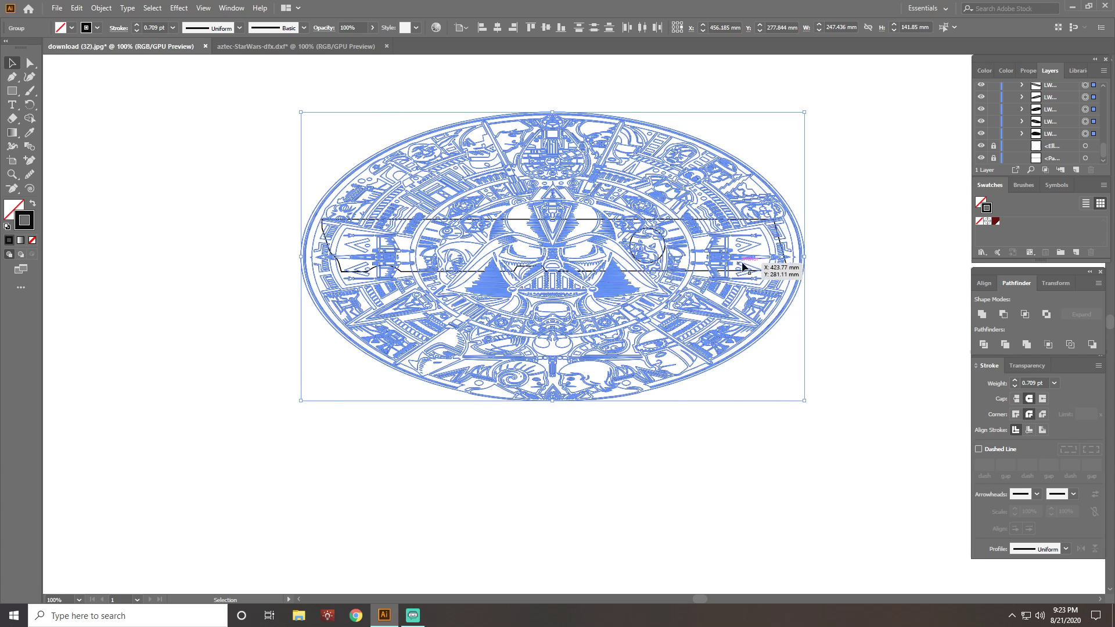
click(193, 376)
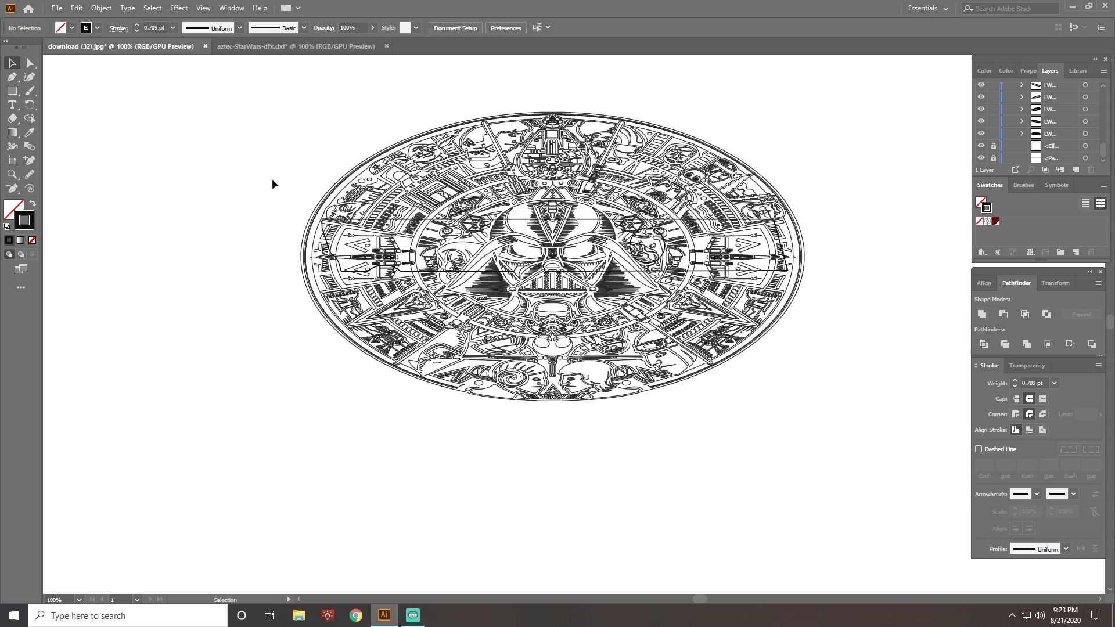
- Switch the document view to Outline mode so the slide outline can be seen through the artwork
click(205, 8)
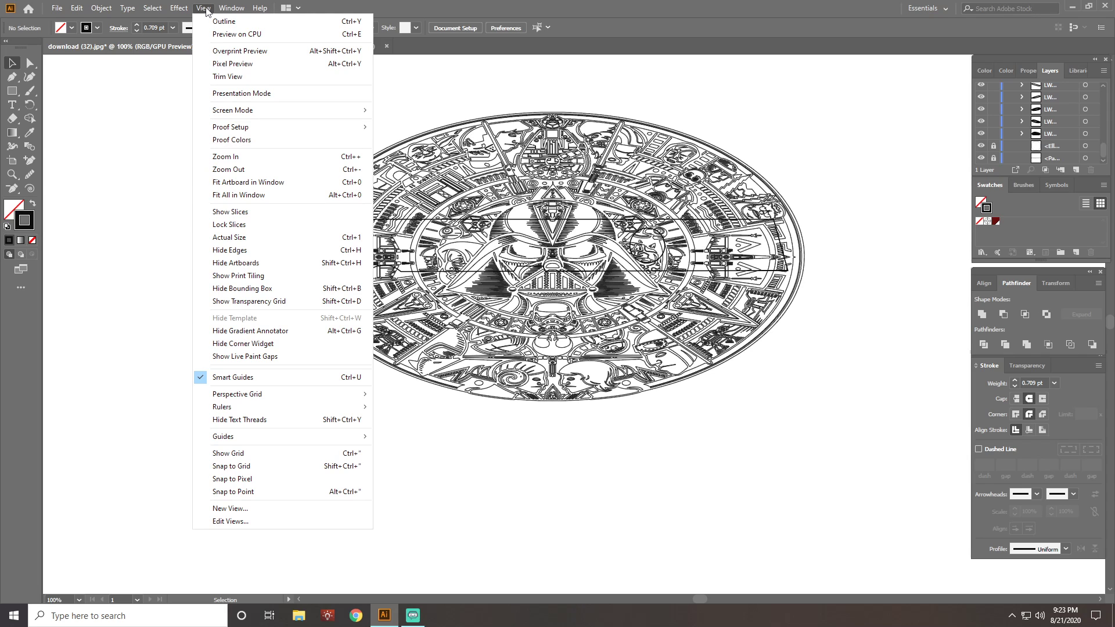
click(204, 8)
click(204, 8)
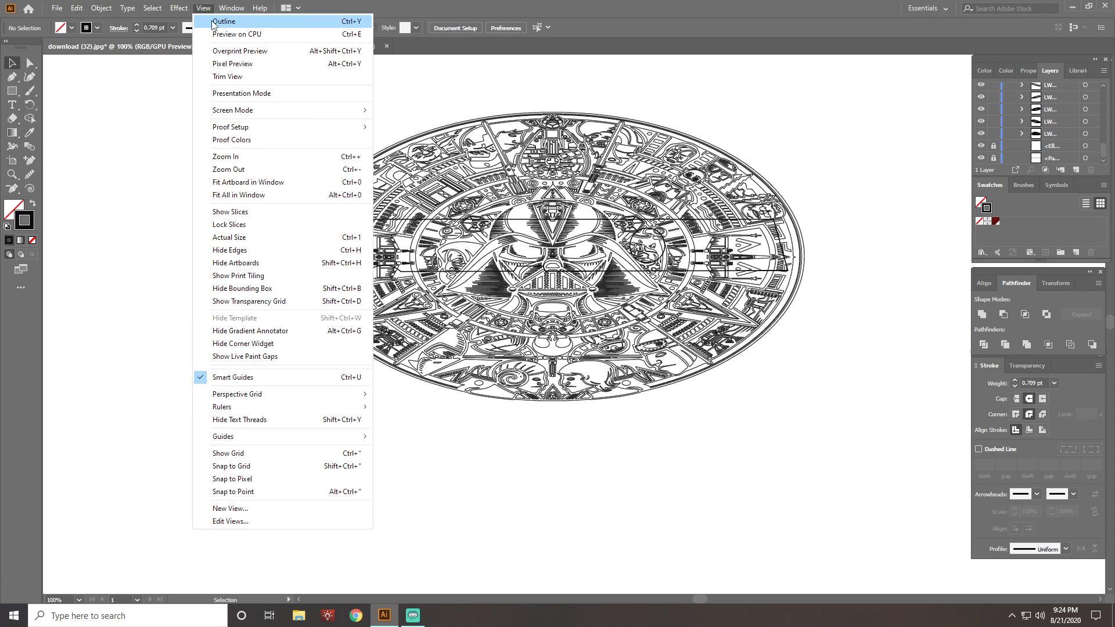
click(213, 22)
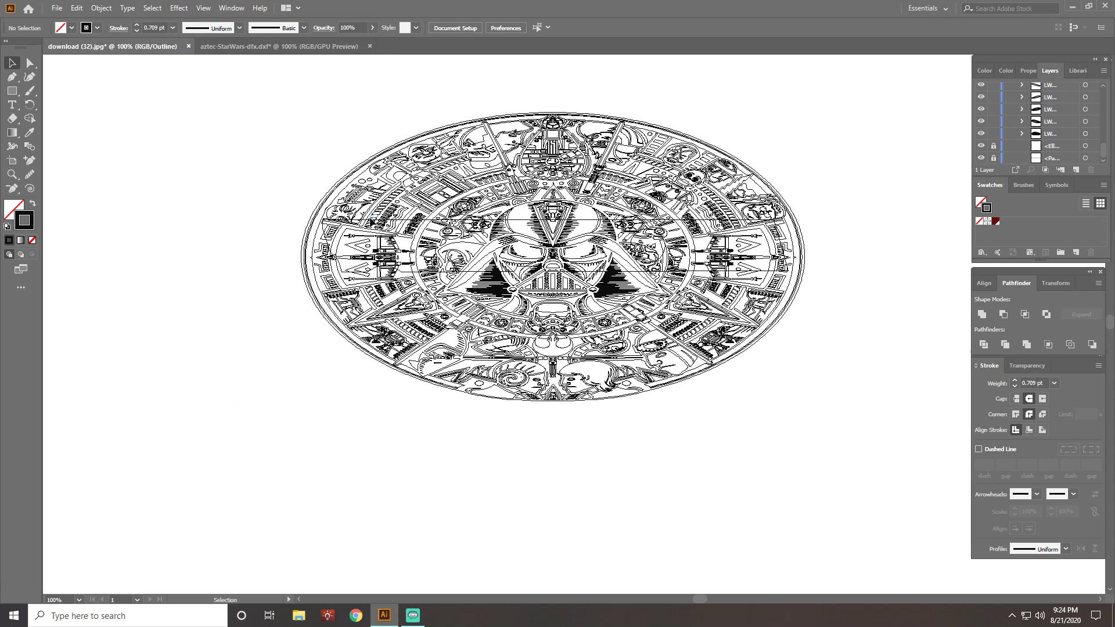
scroll(372, 229, up, 2)
key(a)
scroll(581, 348, right, 2)
scroll(561, 365, right, 3)
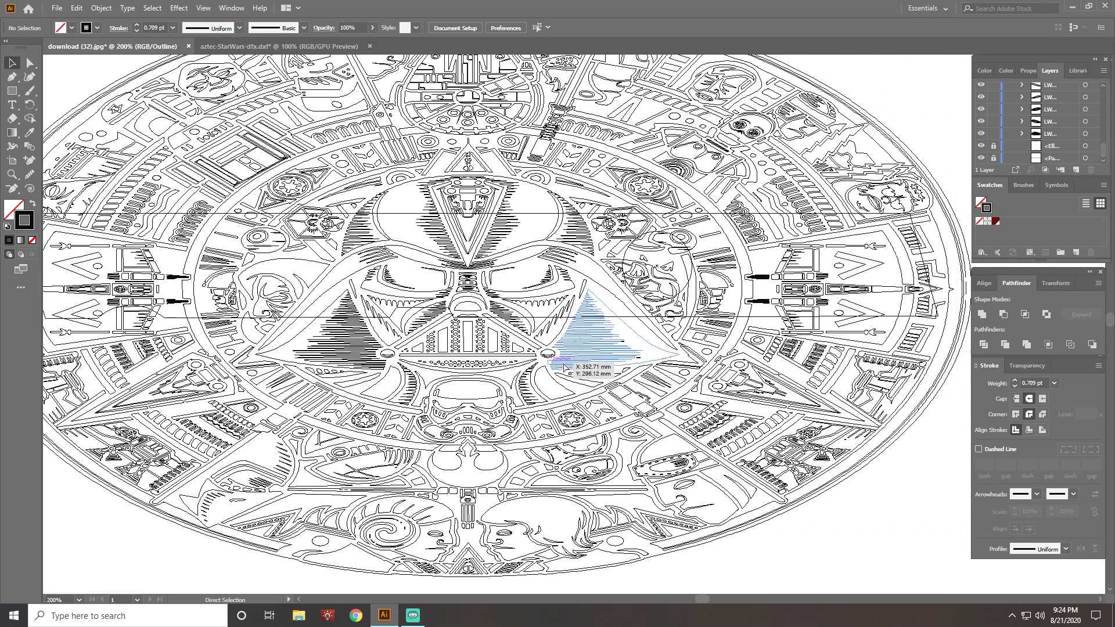
key(v)
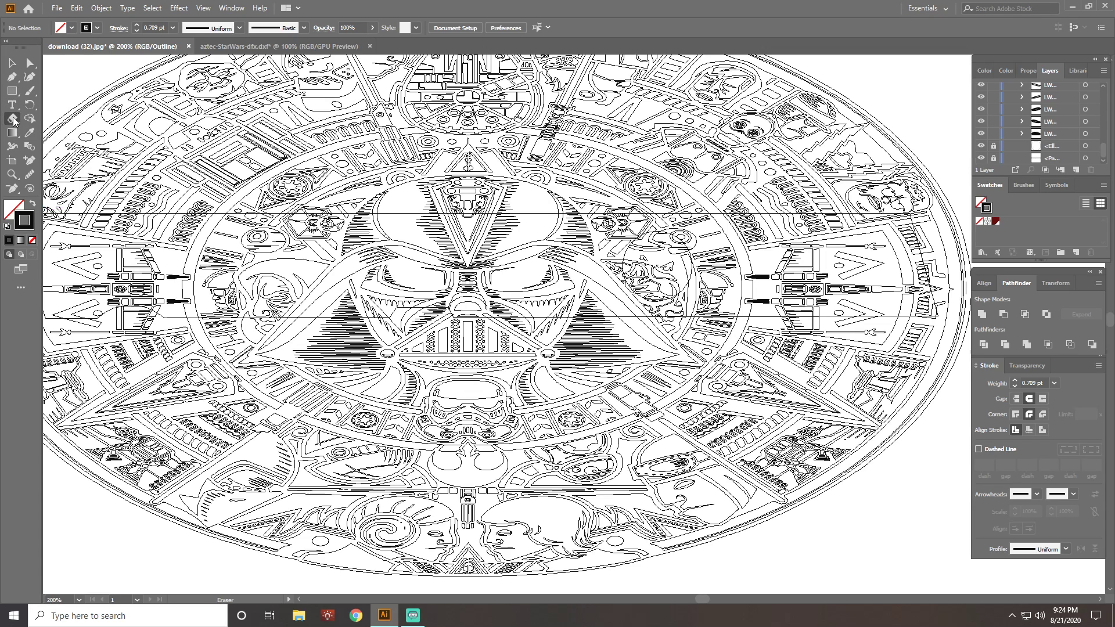
- Erase a rectangular area of the Aztec artwork below the slide's lower edge with the Eraser tool
click(13, 120)
scroll(414, 307, down, 1)
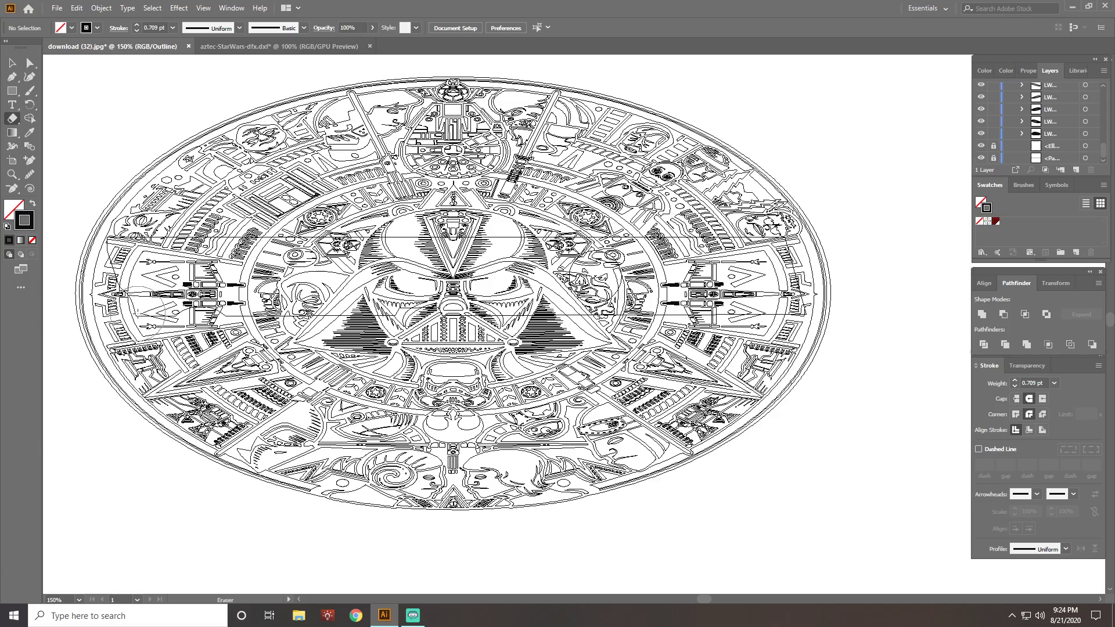
scroll(142, 319, up, 3)
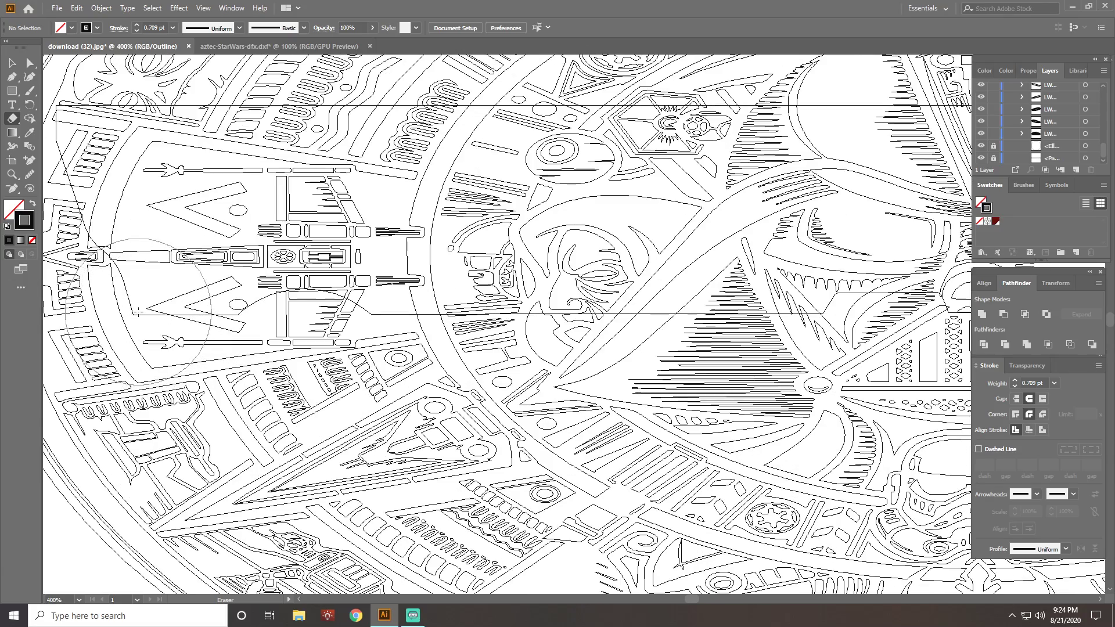
scroll(139, 313, down, 1)
scroll(140, 304, down, 1)
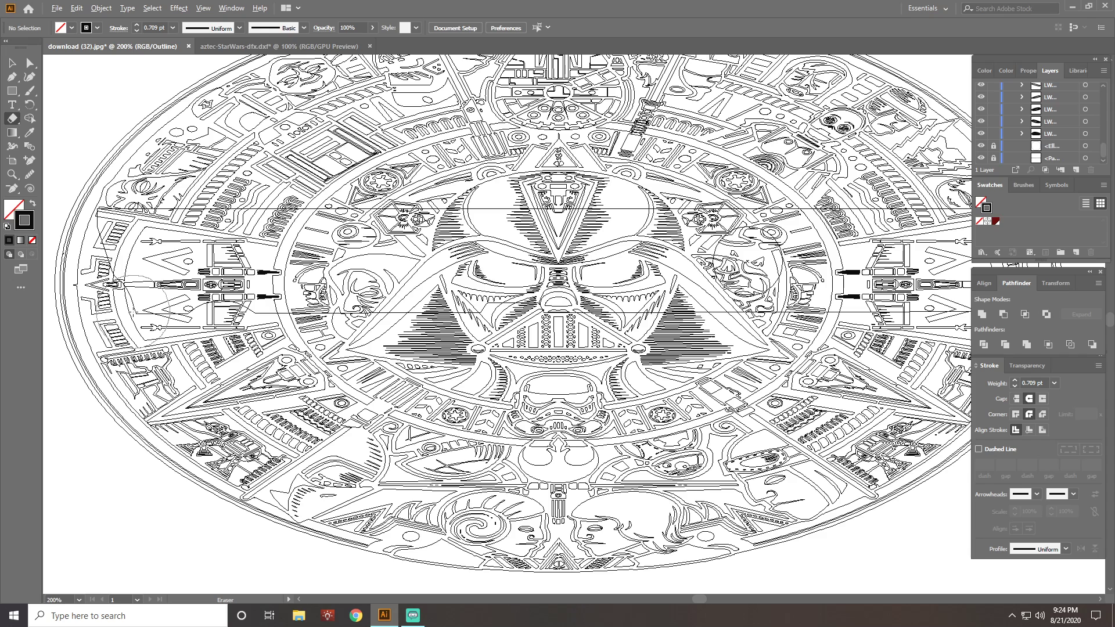
mouse_move(142, 304)
mouse_down()
mouse_move(981, 303)
mouse_move(992, 437)
mouse_move(1031, 589)
mouse_up()
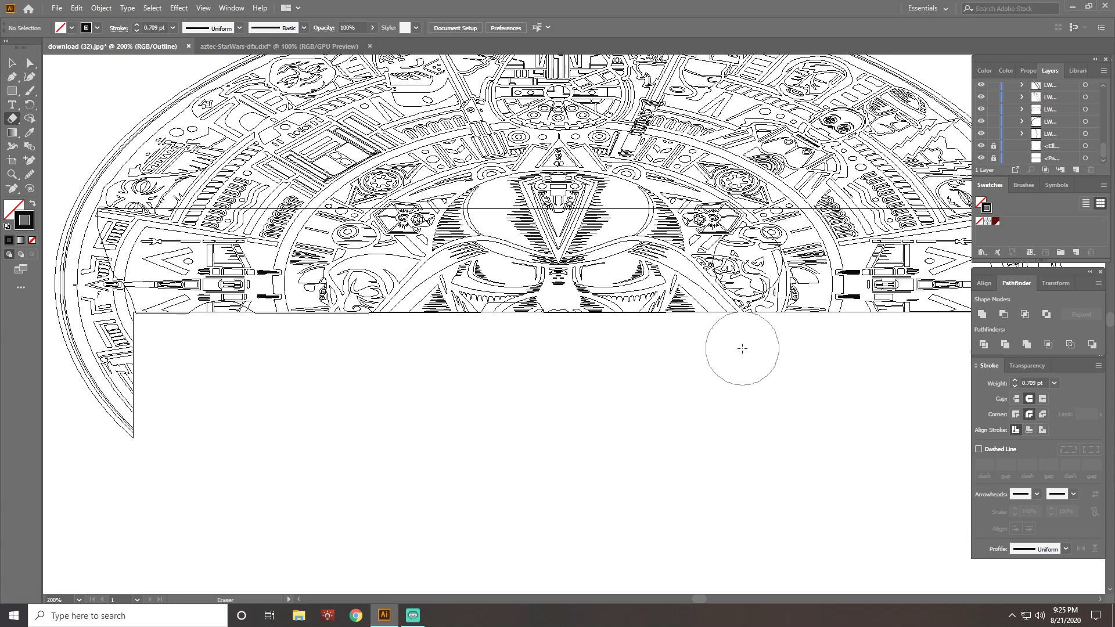
- Check the cut along the slide's lower edge and erase the leftover artwork hanging below its right end
scroll(505, 368, up, 3)
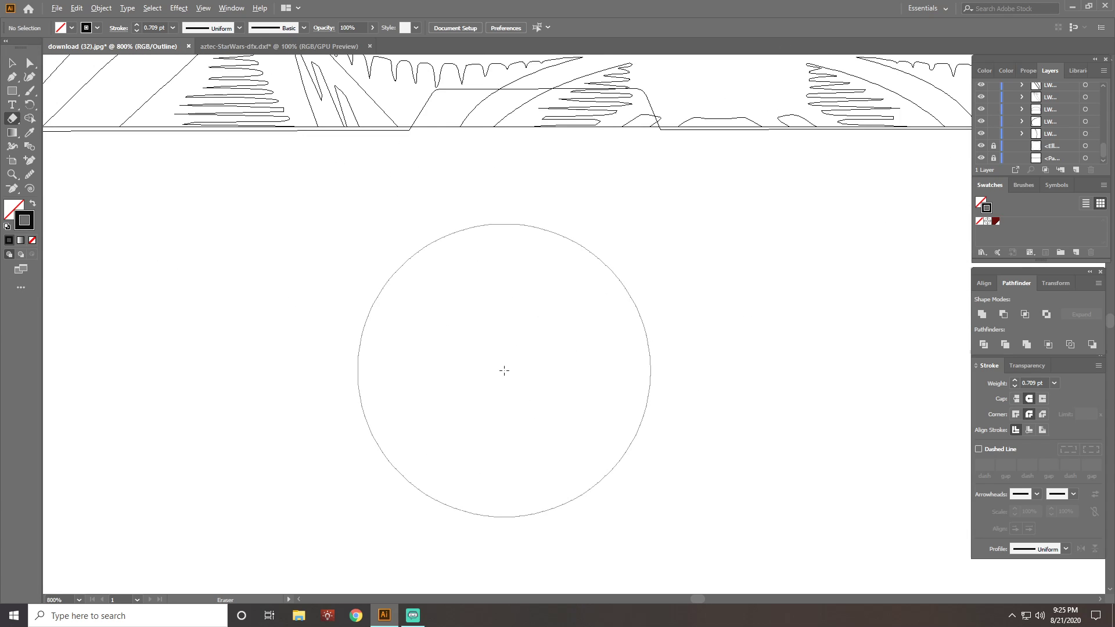
key(ctrl)
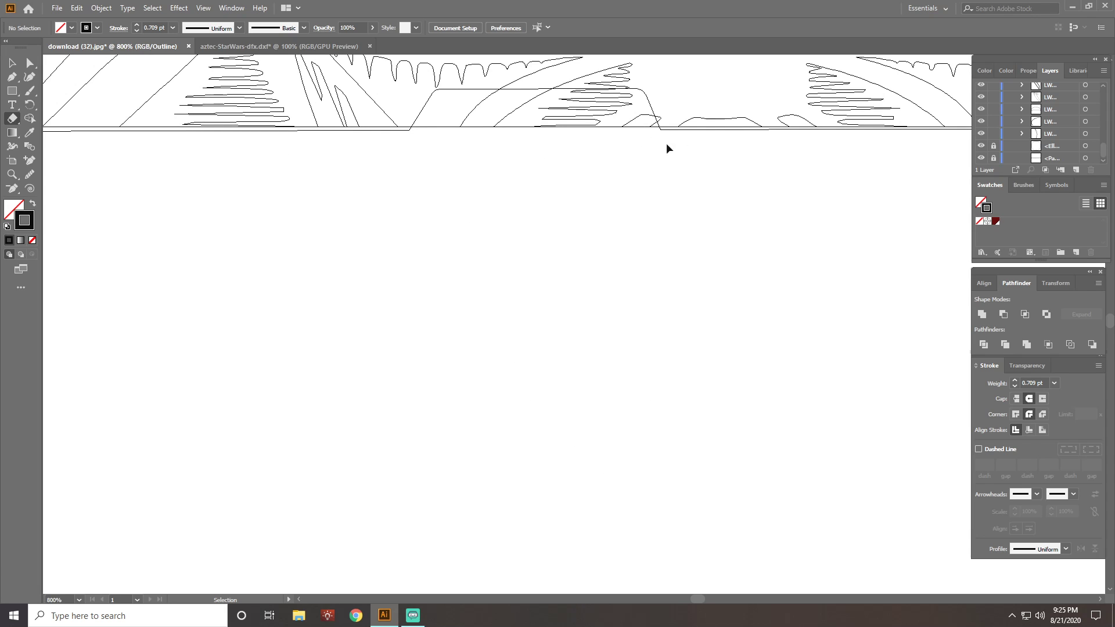
scroll(729, 153, right, 5)
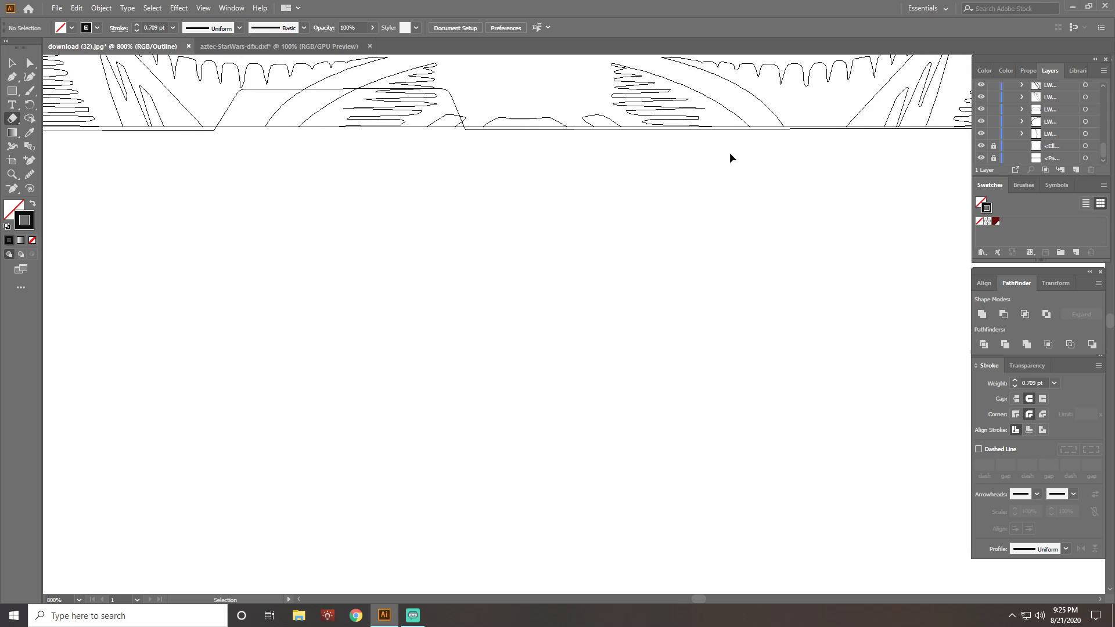
scroll(729, 154, right, 5)
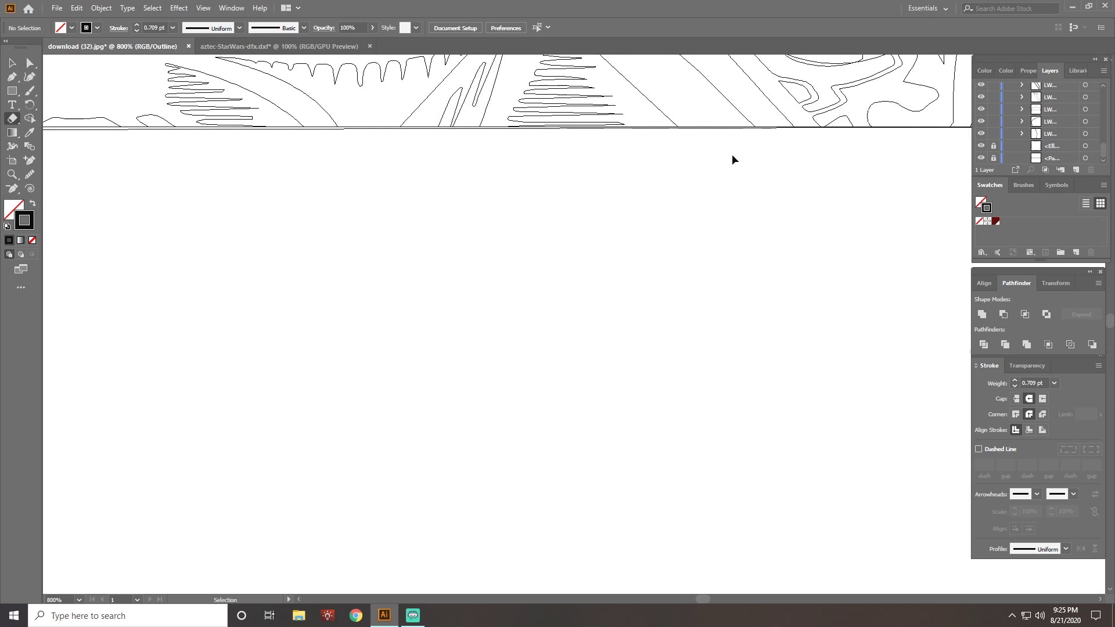
scroll(732, 154, right, 3)
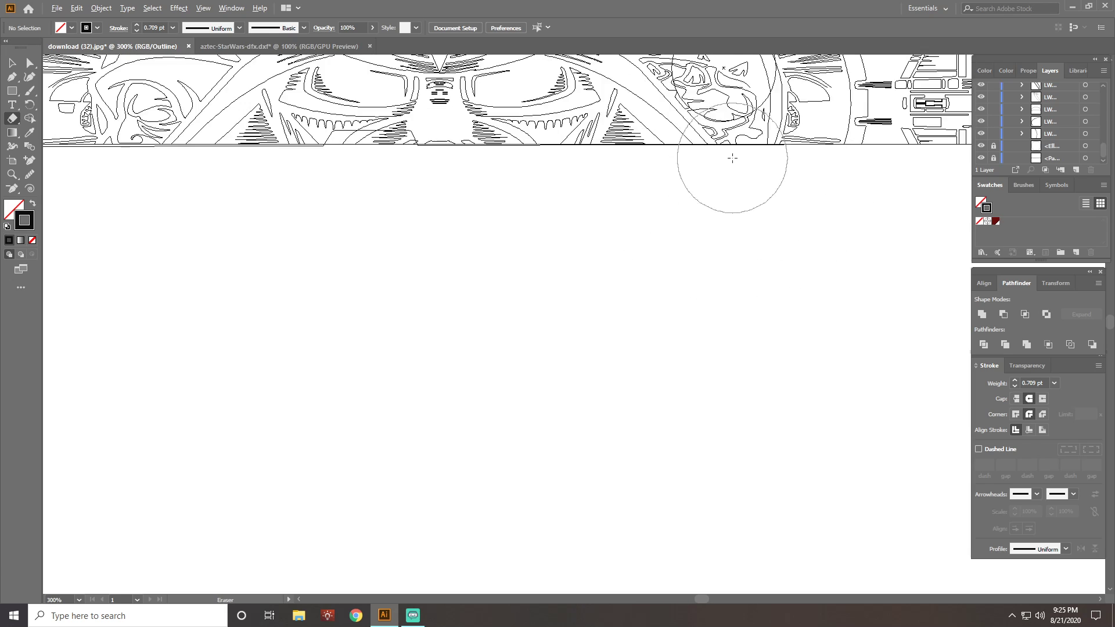
scroll(732, 158, down, 2)
scroll(694, 155, up, 3)
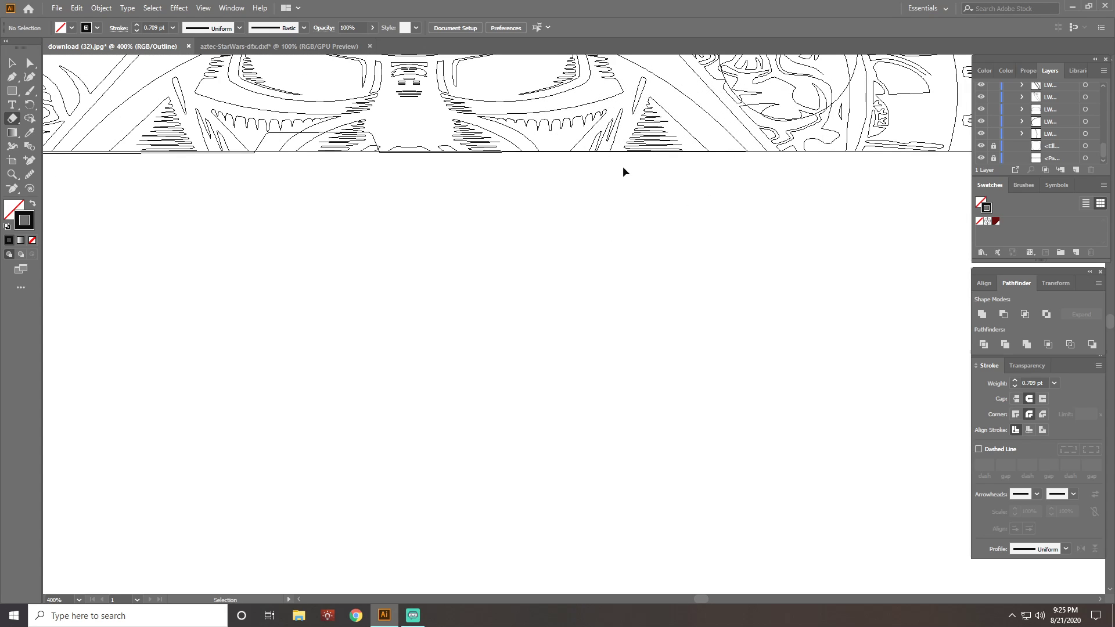
scroll(623, 168, right, 5)
scroll(625, 167, right, 1)
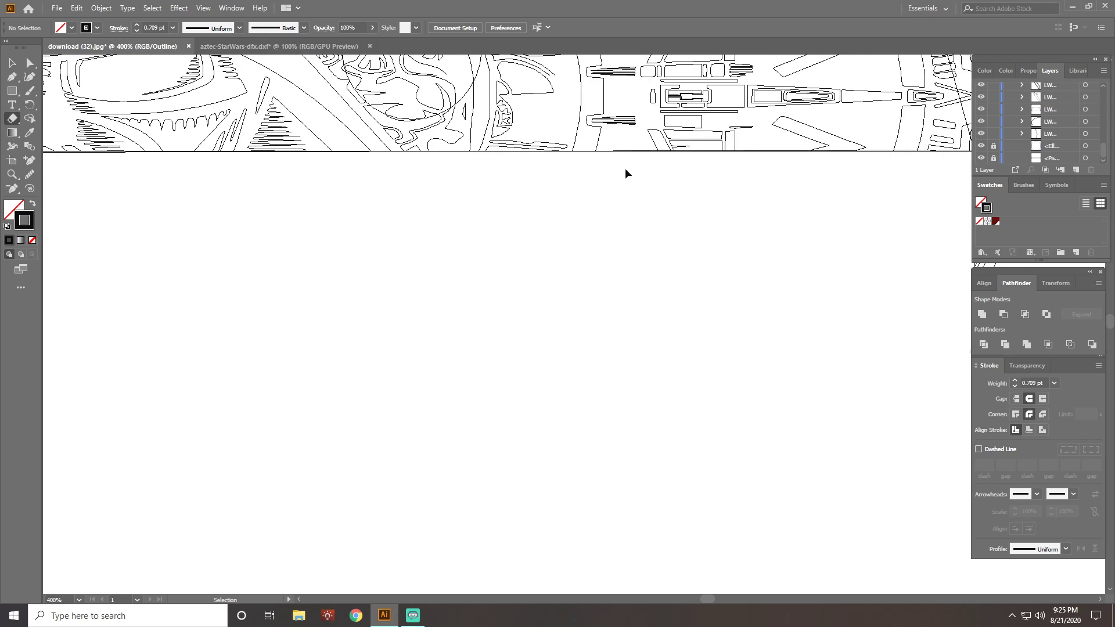
scroll(625, 169, down, 2)
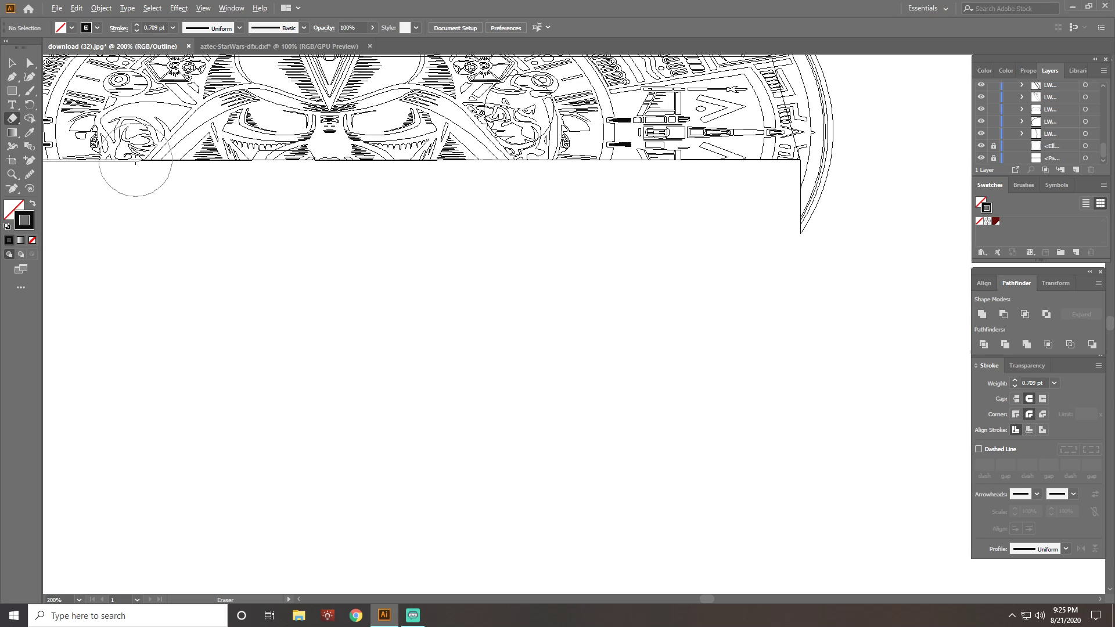
mouse_move(391, 161)
mouse_down()
mouse_move(836, 169)
mouse_move(858, 194)
mouse_move(860, 301)
mouse_up()
- Erase another rectangular strip along the slide's lower edge to trim the artwork closer to the outline
scroll(697, 268, up, 4)
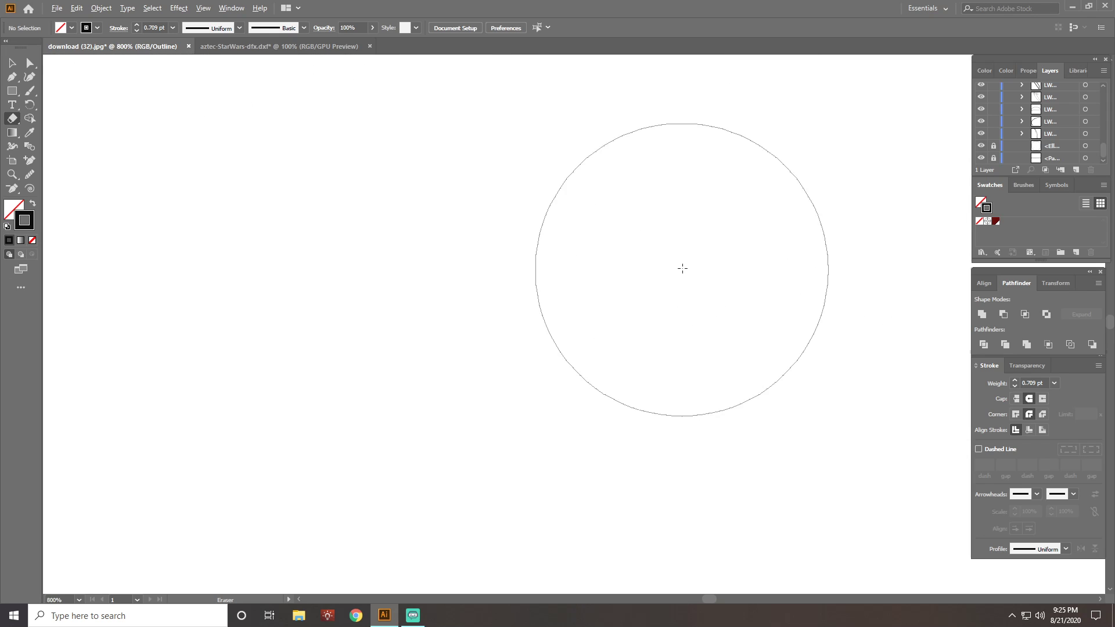
scroll(705, 276, up, 3)
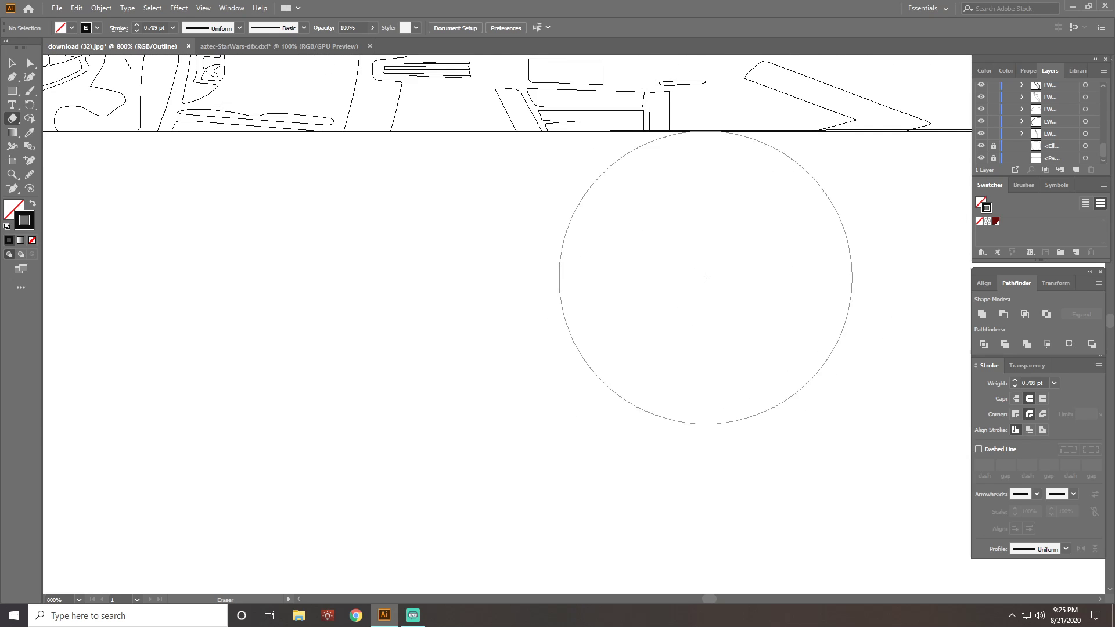
scroll(704, 276, up, 1)
scroll(706, 278, up, 1)
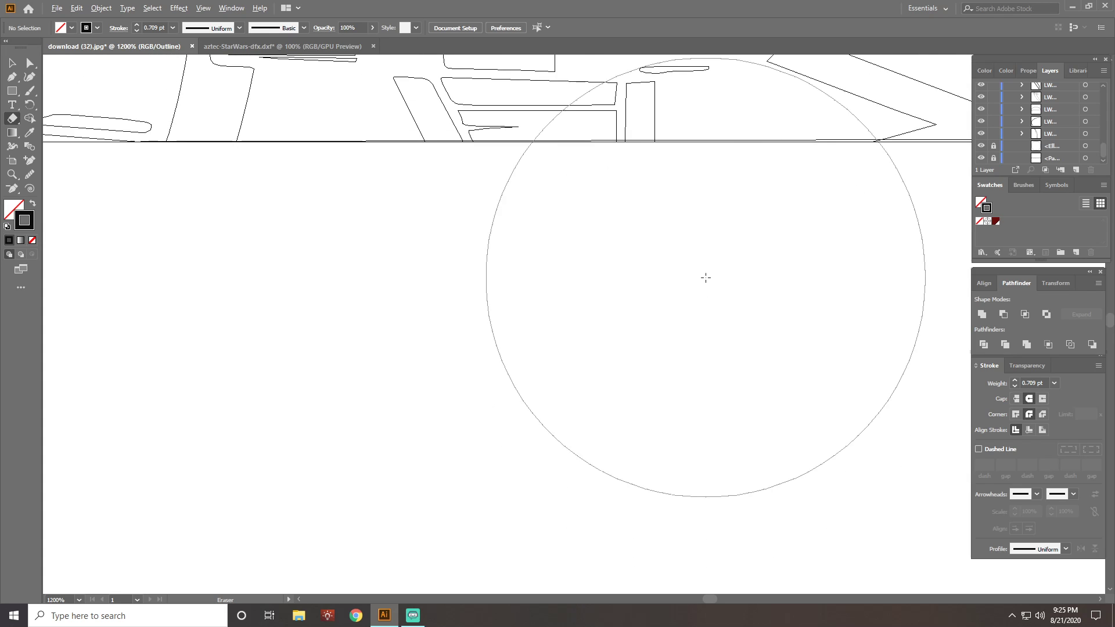
scroll(704, 276, up, 1)
scroll(145, 145, up, 1)
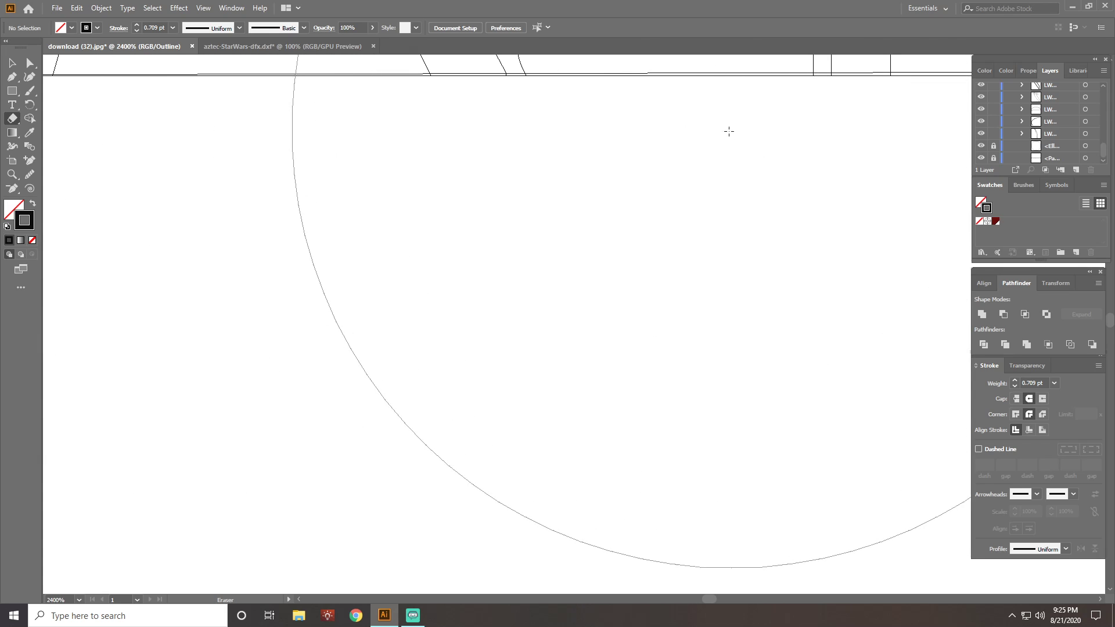
scroll(695, 145, down, 7)
scroll(691, 152, down, 2)
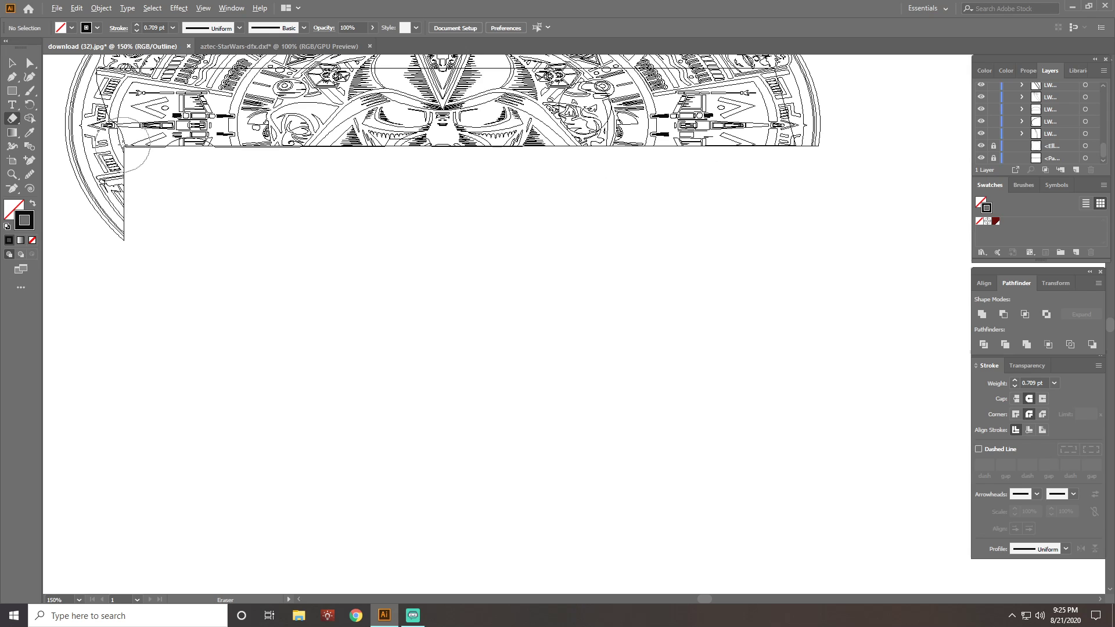
mouse_move(123, 145)
mouse_down()
mouse_move(872, 149)
mouse_move(891, 256)
mouse_up()
- Erase a rectangular area of the Aztec artwork above the slide's upper edge and check the cut near the right end
scroll(798, 240, up, 5)
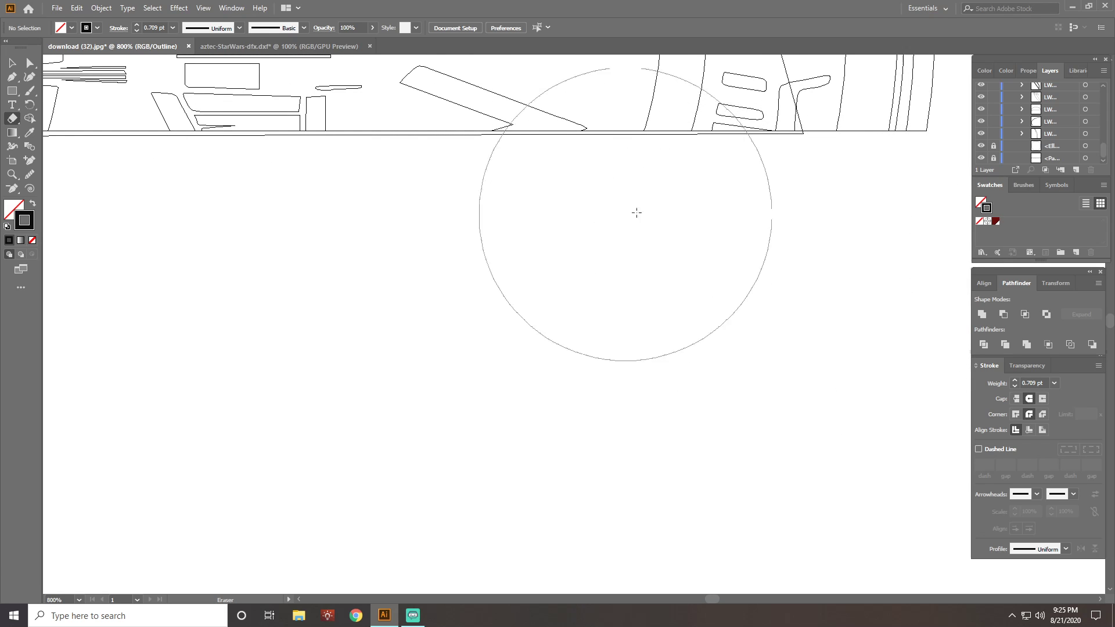
scroll(761, 208, down, 1)
scroll(761, 207, down, 2)
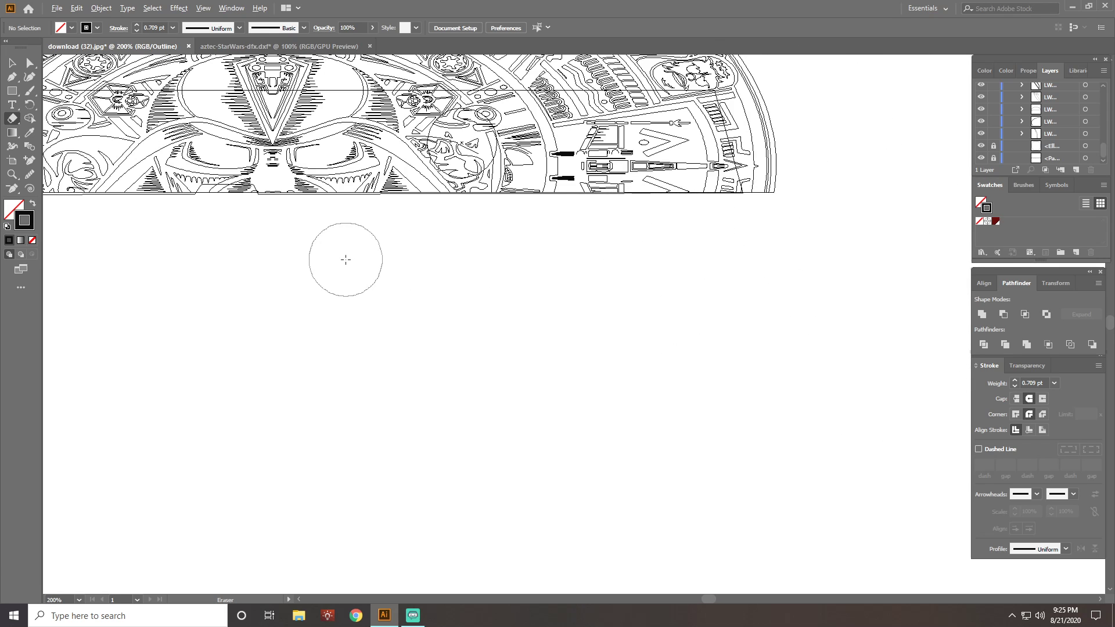
scroll(328, 256, down, 3)
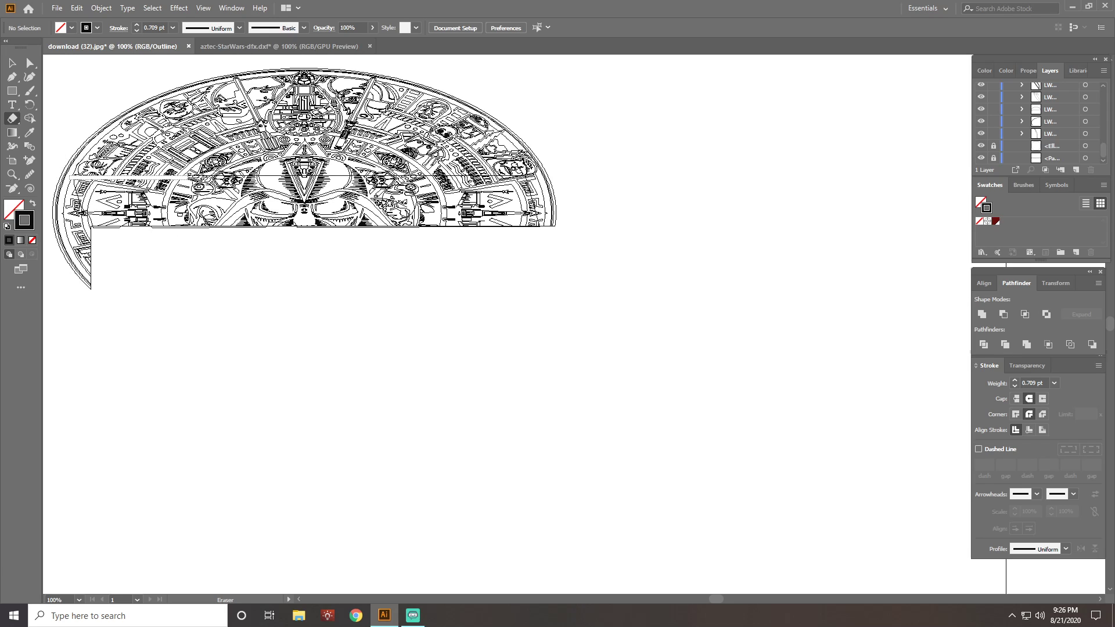
mouse_move(69, 175)
mouse_down()
mouse_move(552, 195)
mouse_move(595, 154)
mouse_move(600, 57)
mouse_up()
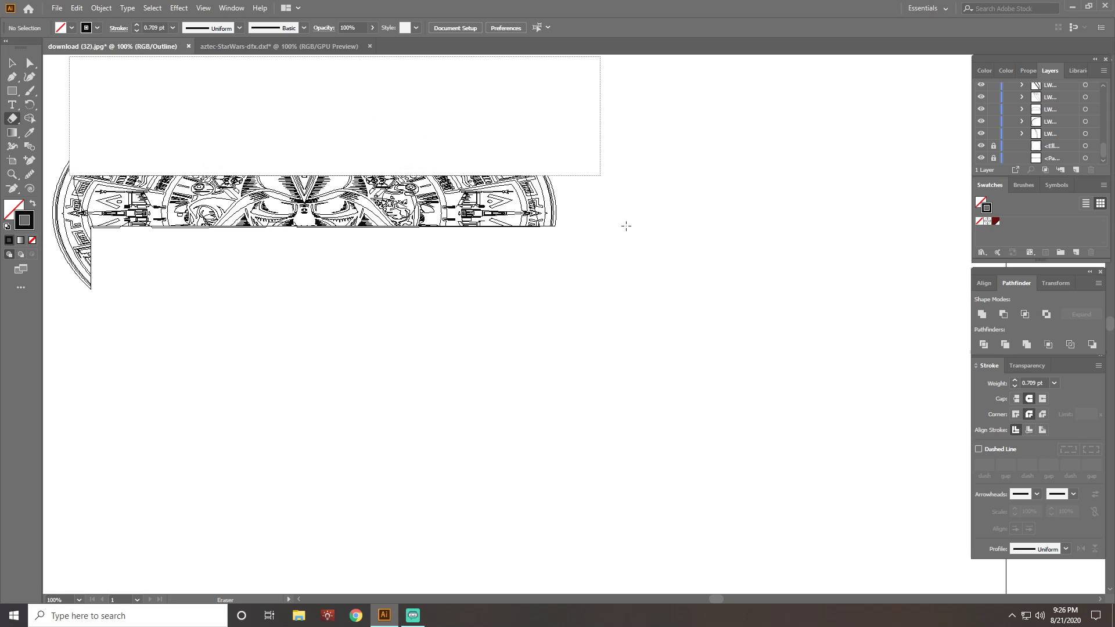
scroll(592, 220, up, 5)
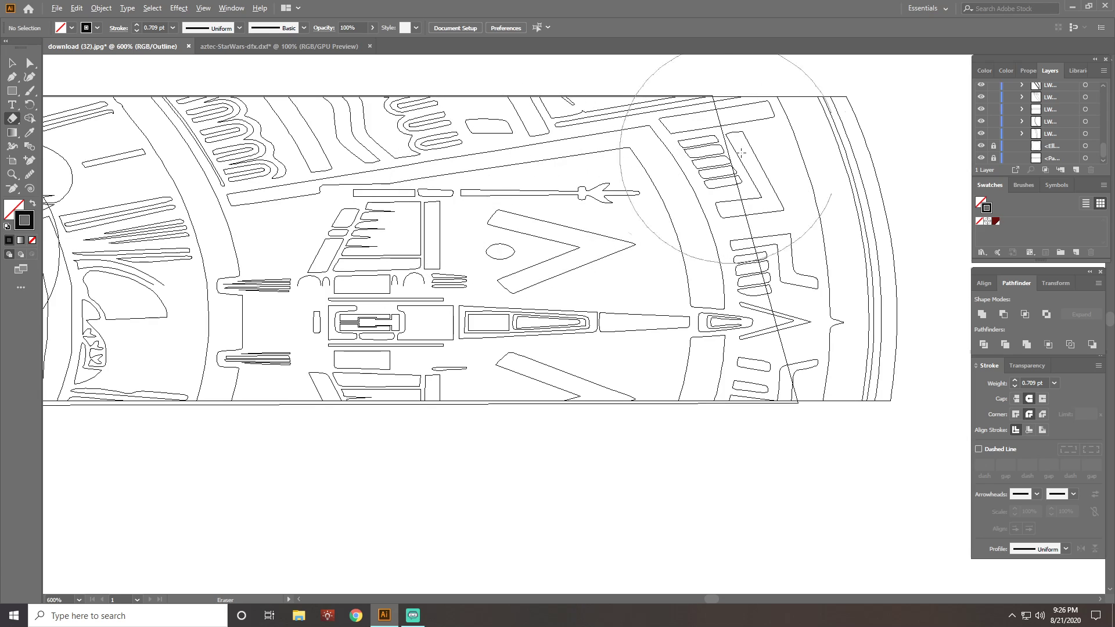
scroll(700, 103, up, 1)
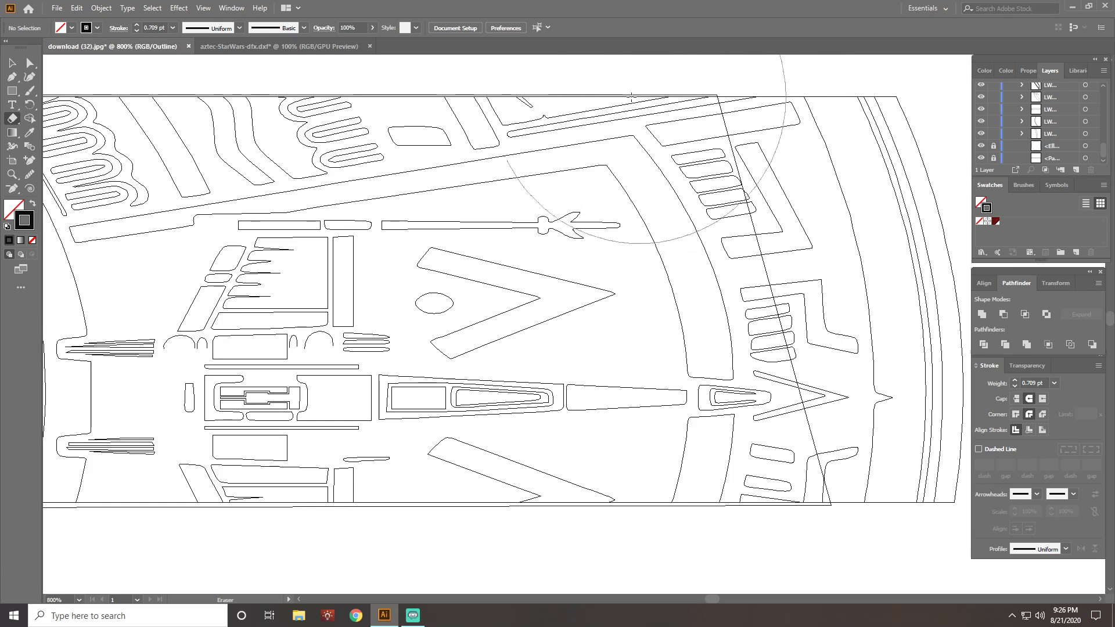
- Inspect the trimmed Aztec artwork along the slide's upper and lower edges from the right end to the left end
scroll(262, 123, left, 10)
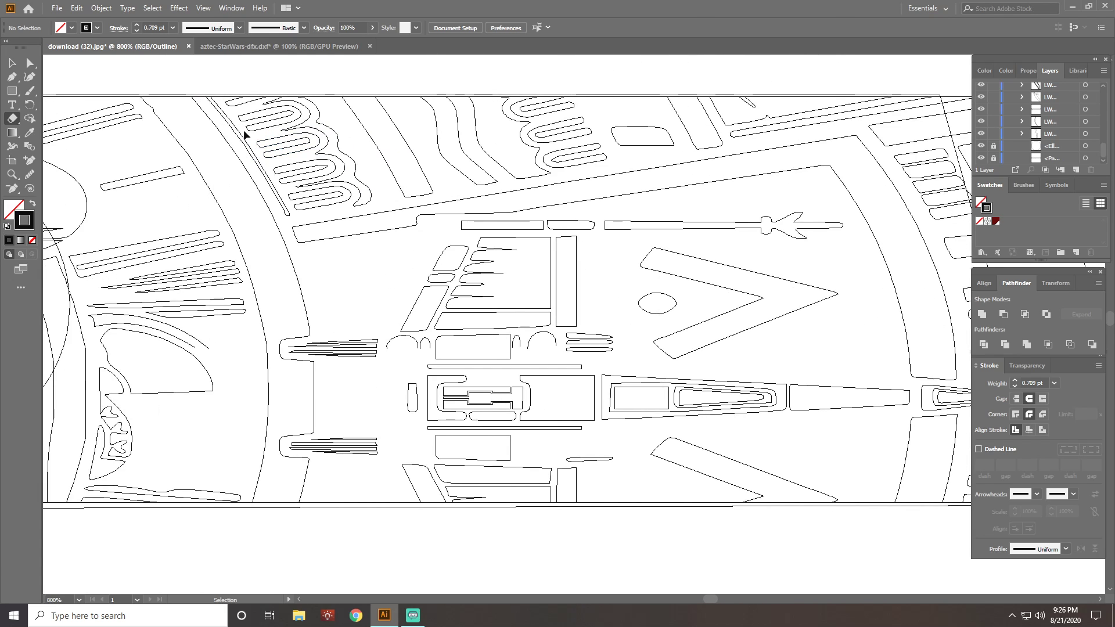
scroll(256, 123, left, 10)
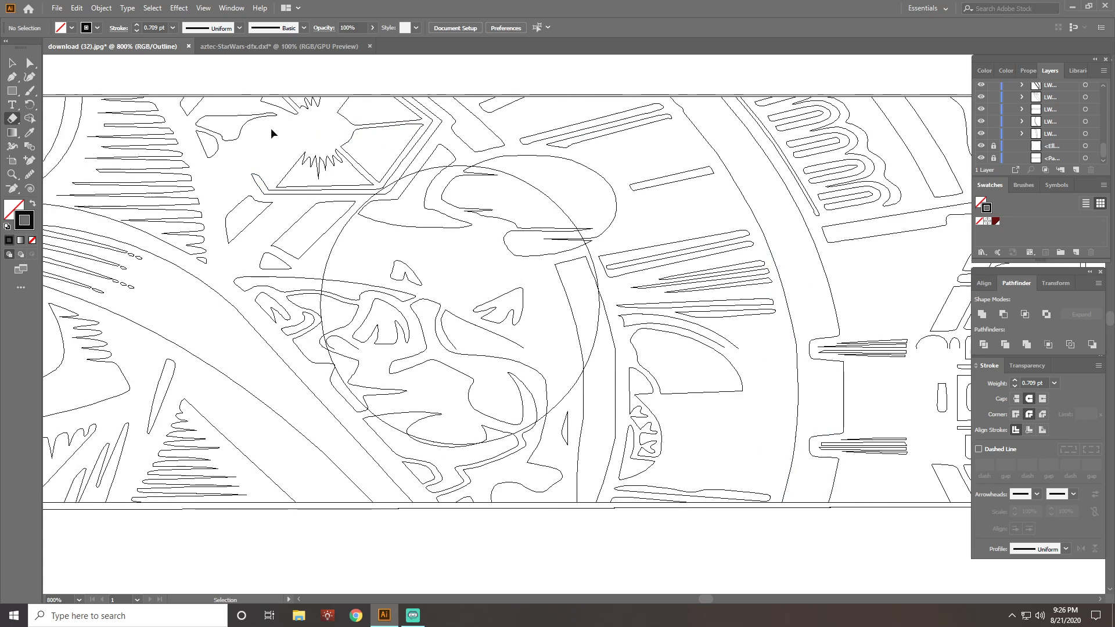
scroll(289, 133, left, 10)
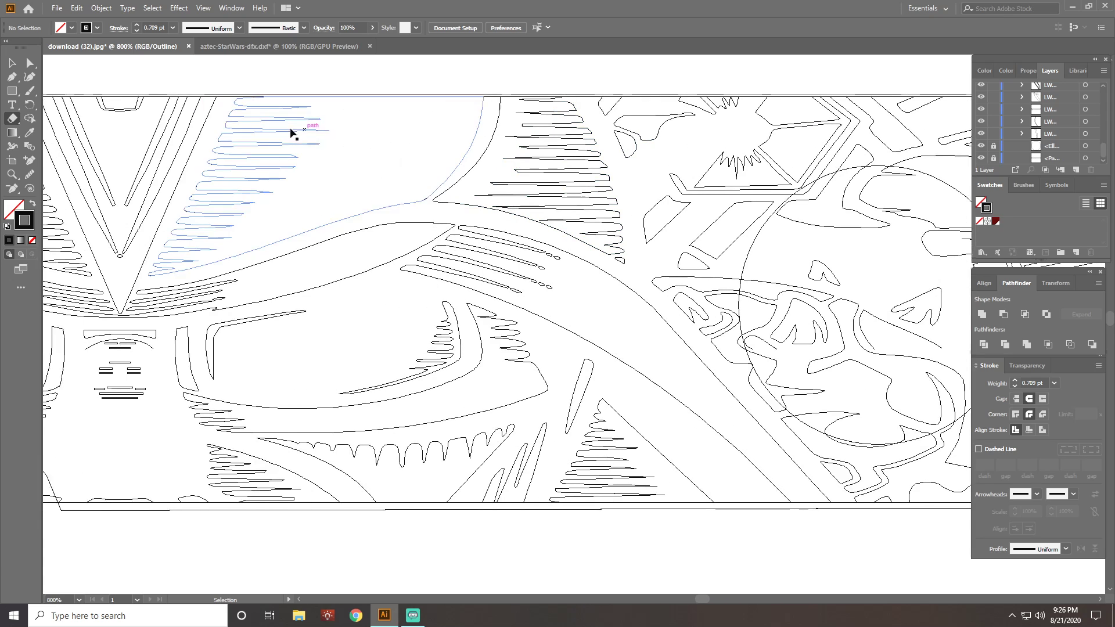
scroll(294, 125, left, 10)
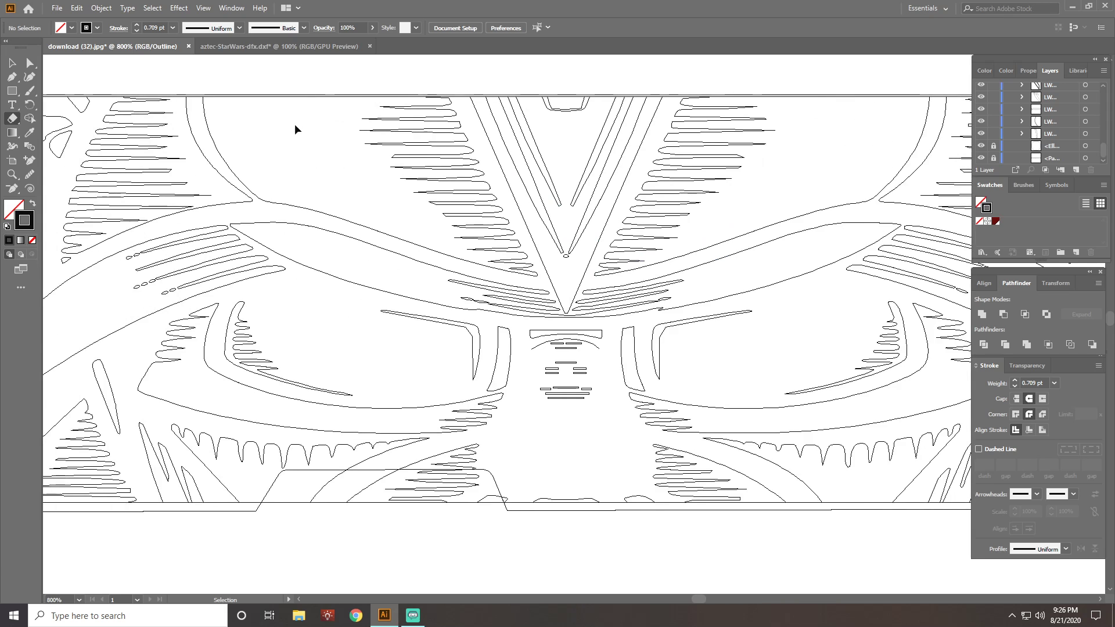
scroll(294, 131, left, 10)
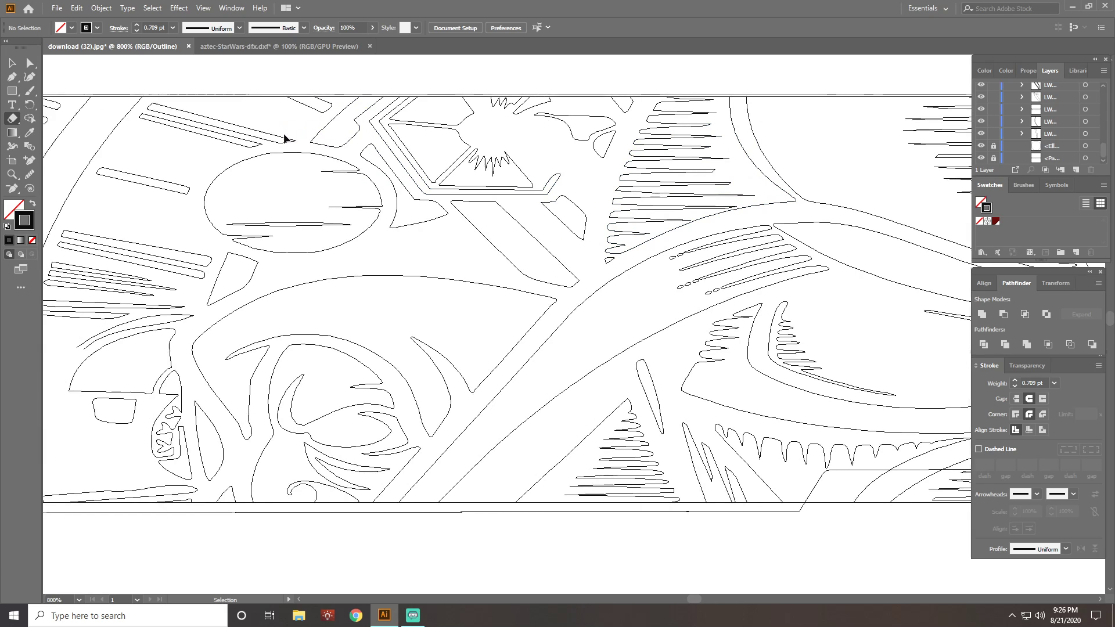
scroll(285, 138, left, 10)
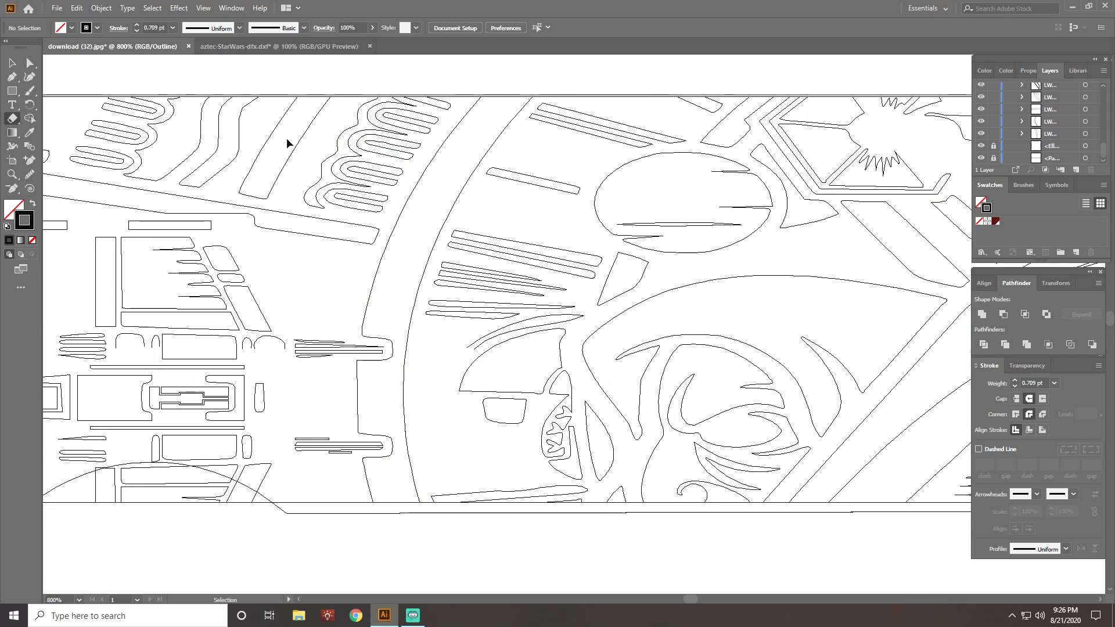
scroll(293, 144, left, 5)
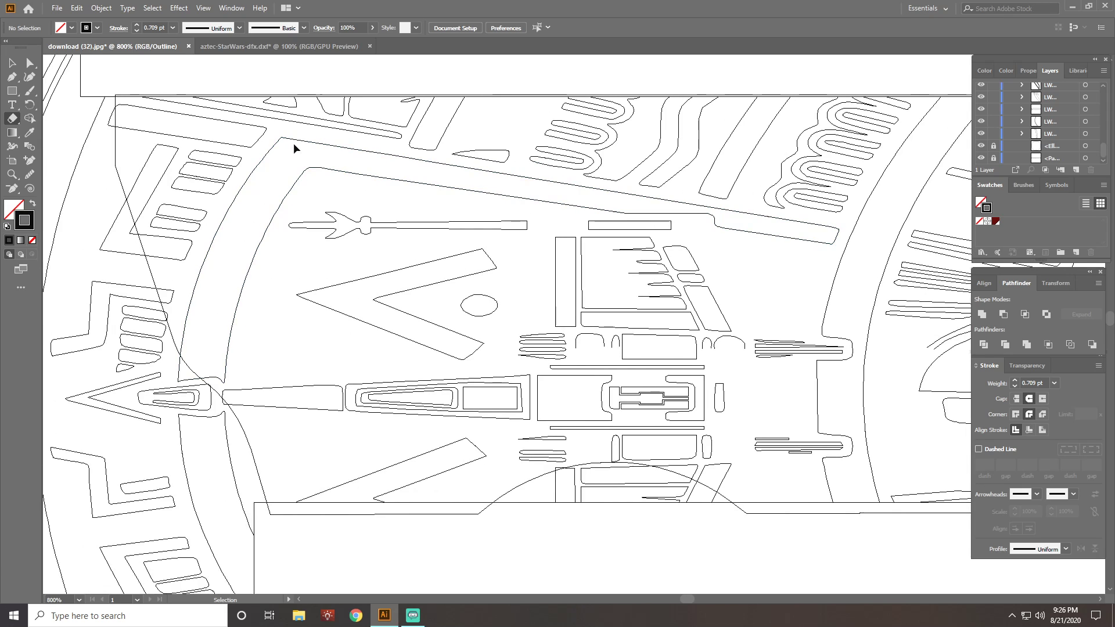
- Try to erase the artwork inside the arched cutout on the slide's lower edge near its left end, and undo the erasure
scroll(205, 148, down, 2)
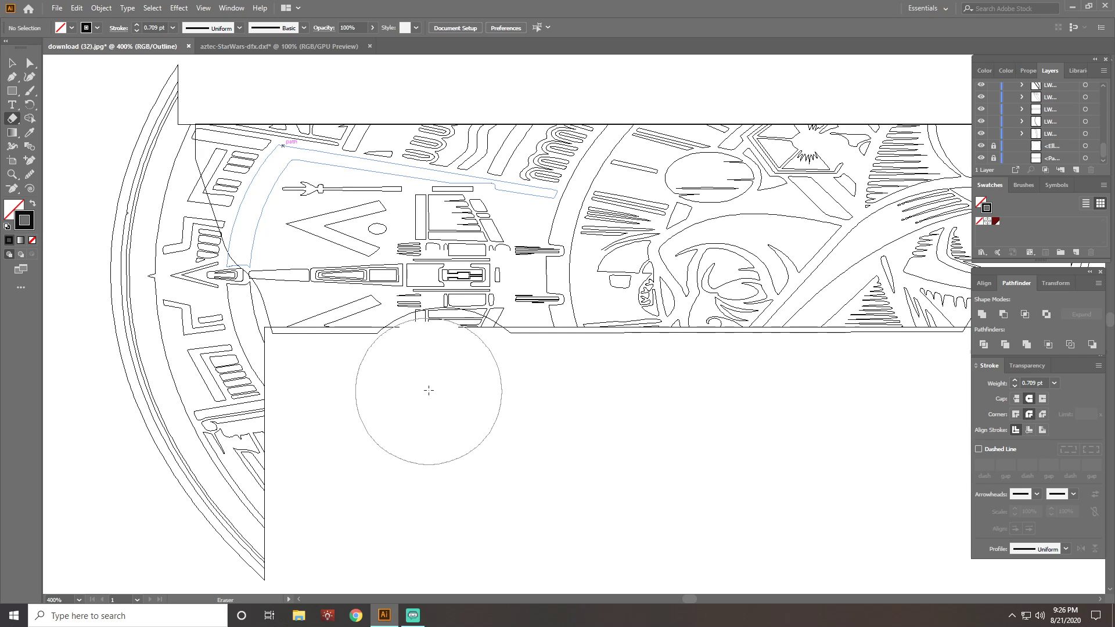
drag(437, 377, 472, 403)
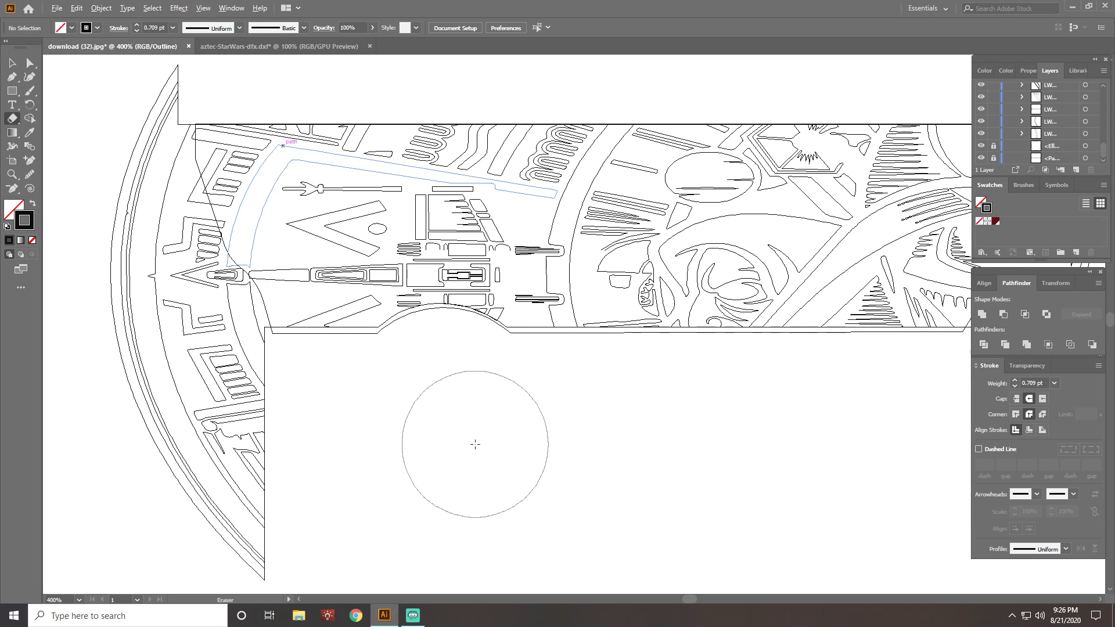
scroll(475, 444, up, 1)
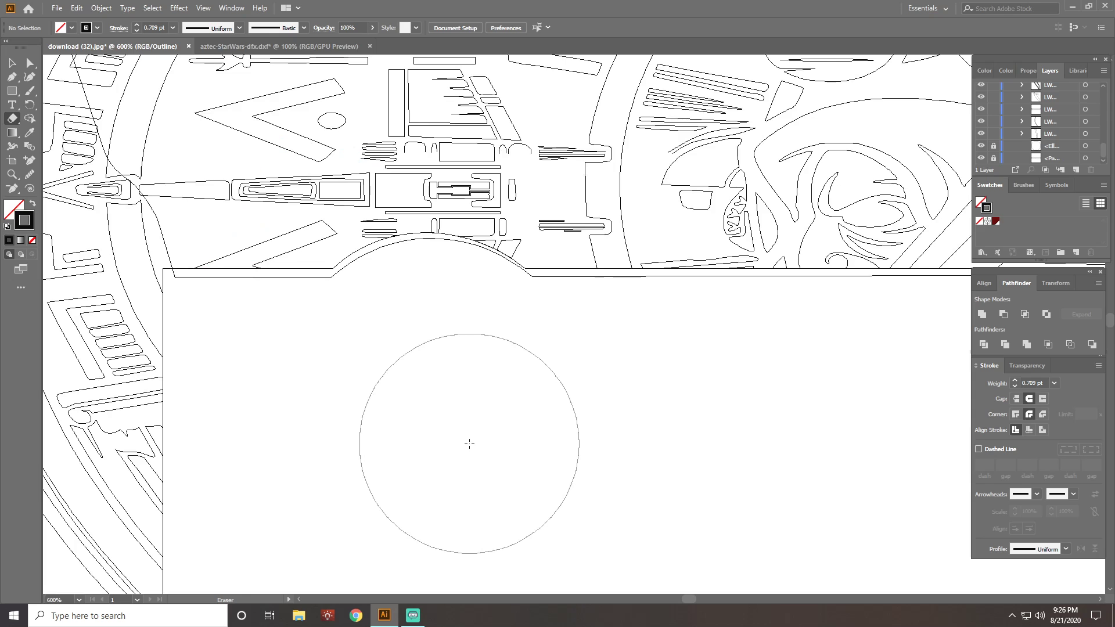
key(ctrl+z)
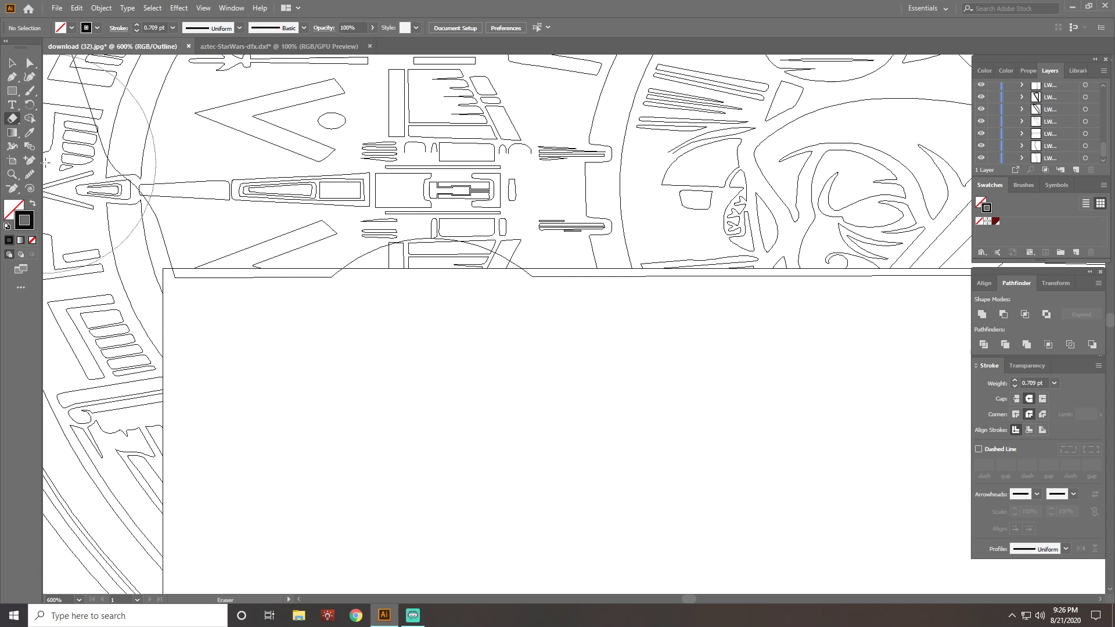
- Reduce the Eraser size to 30 pt and erase the artwork inside the arched cutout on the slide's lower edge
double_click(12, 123)
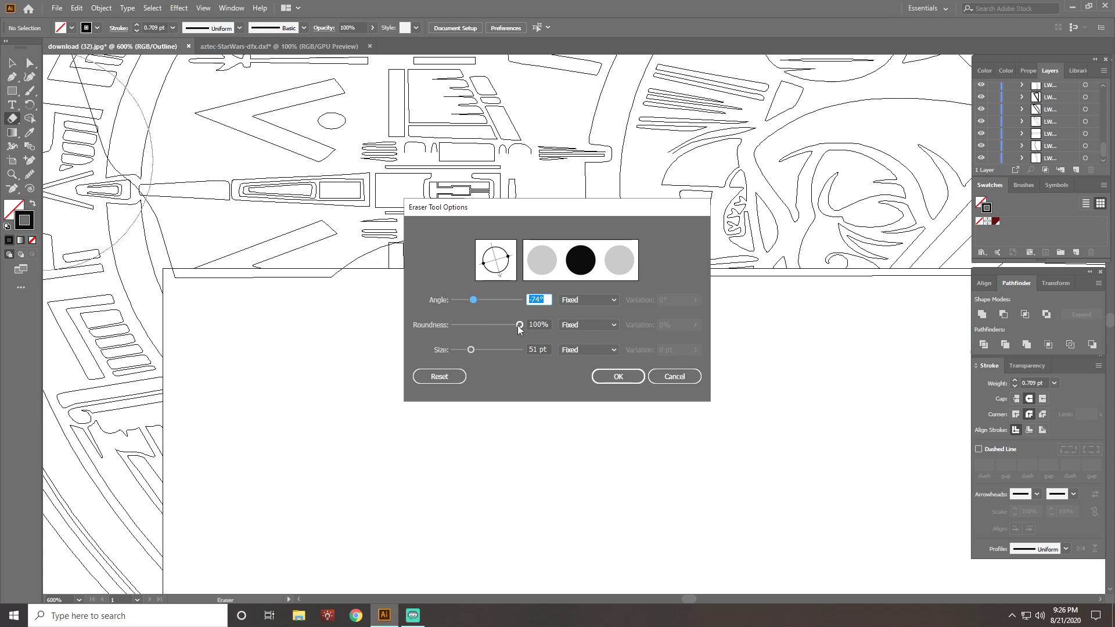
drag(471, 350, 464, 349)
click(594, 377)
scroll(386, 318, up, 1)
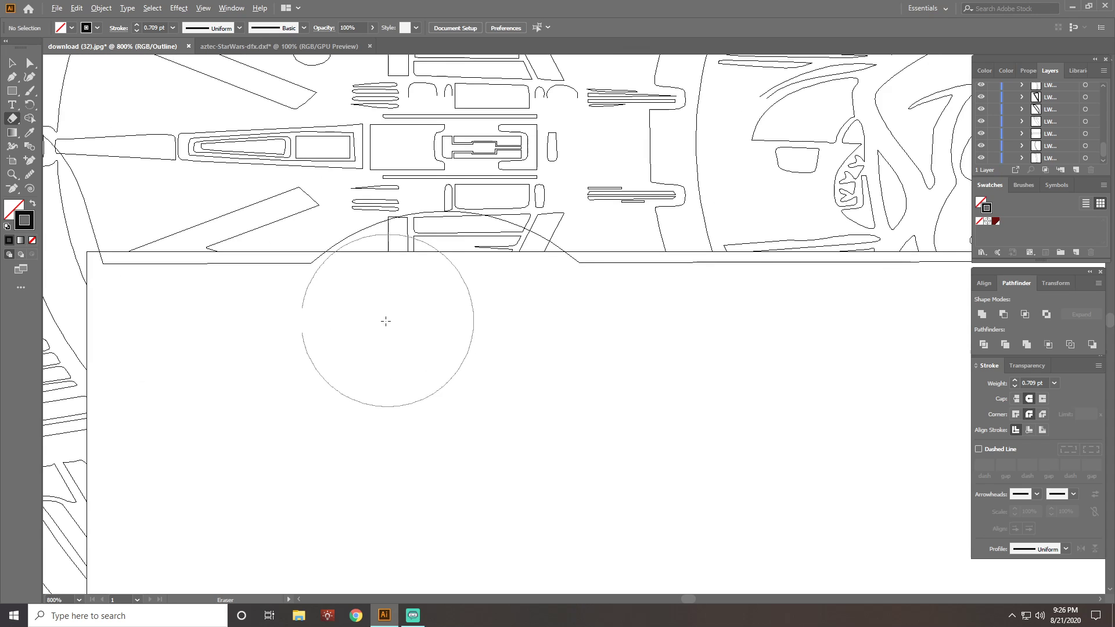
mouse_move(378, 325)
mouse_down()
mouse_move(376, 316)
mouse_move(418, 296)
mouse_move(511, 310)
mouse_up()
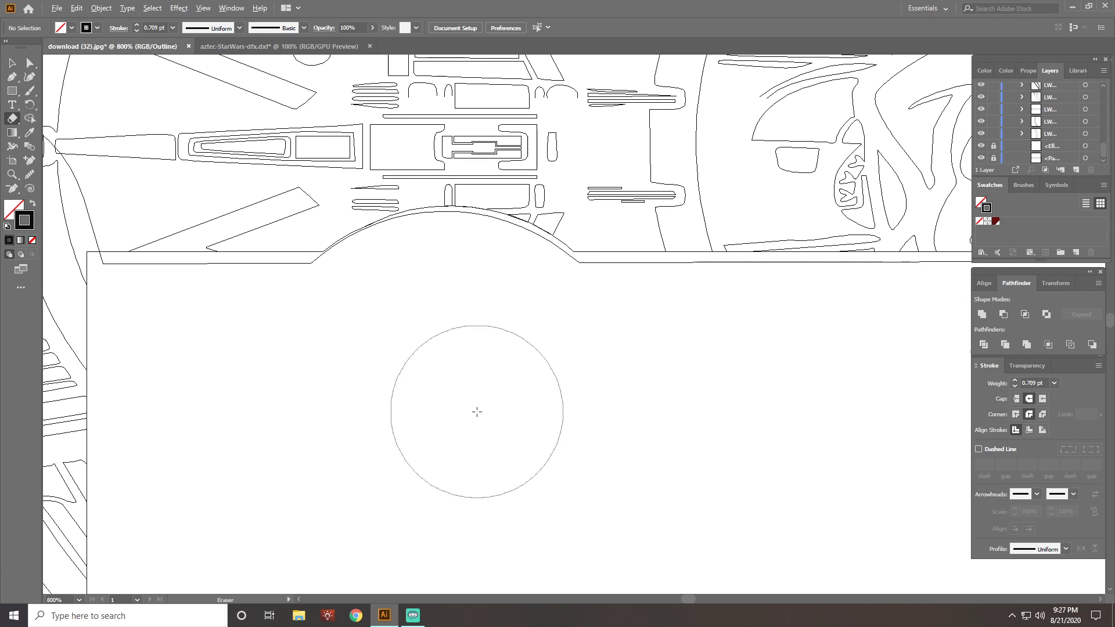
- Reduce the Eraser size to 19 pt and erase the artwork inside the trapezoidal notch in the middle of the slide's lower edge
scroll(475, 406, down, 2)
scroll(477, 412, down, 1)
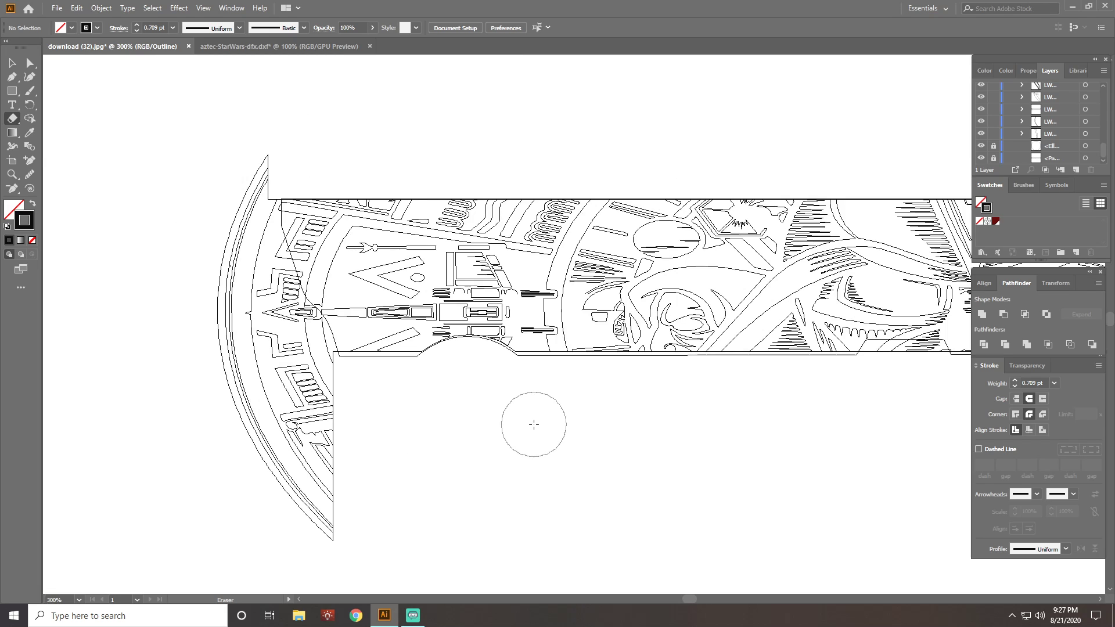
scroll(703, 447, up, 3)
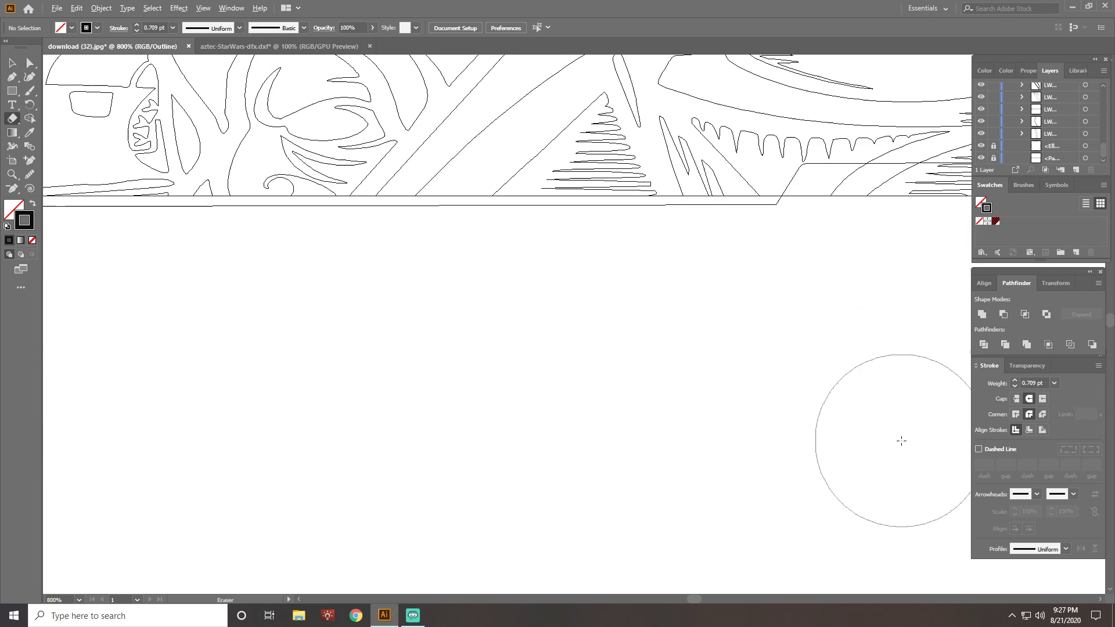
key(v)
scroll(815, 386, right, 4)
scroll(782, 323, right, 2)
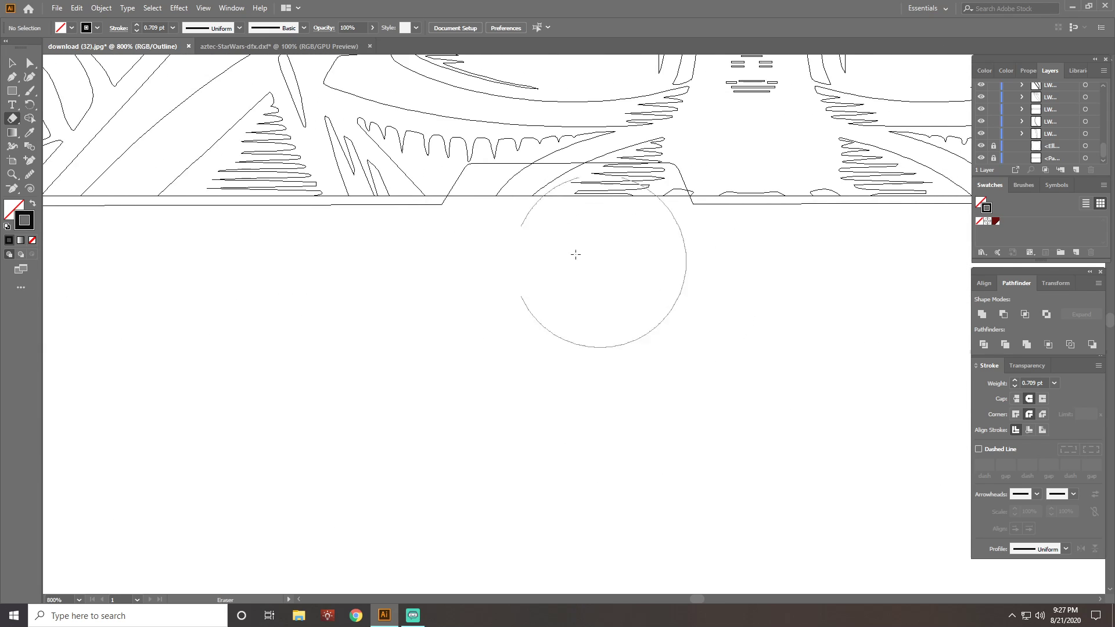
double_click(11, 118)
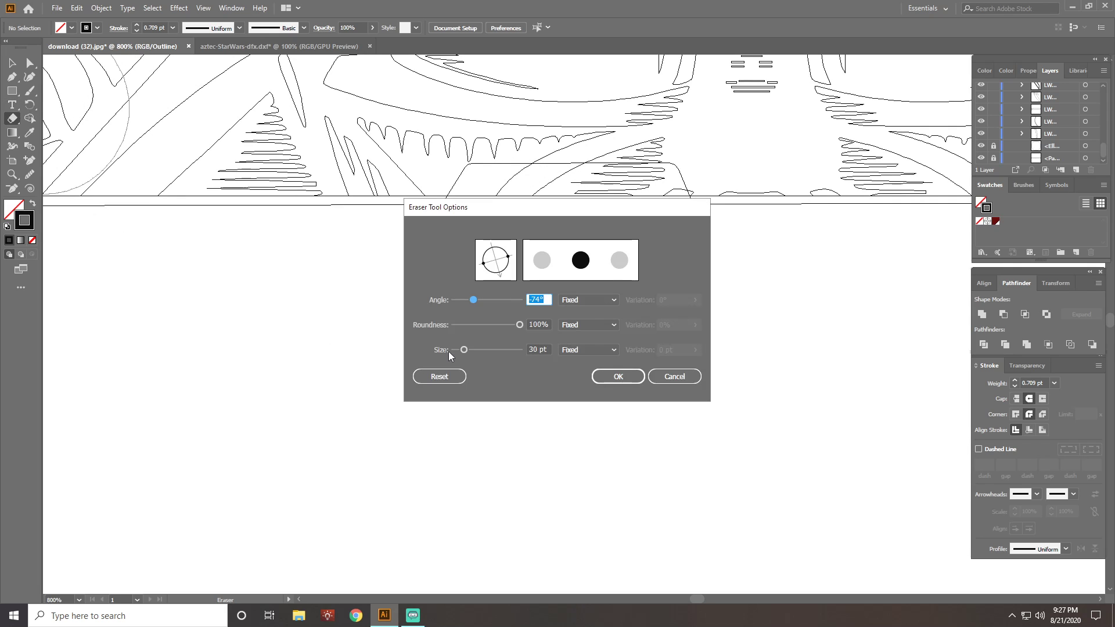
click(617, 376)
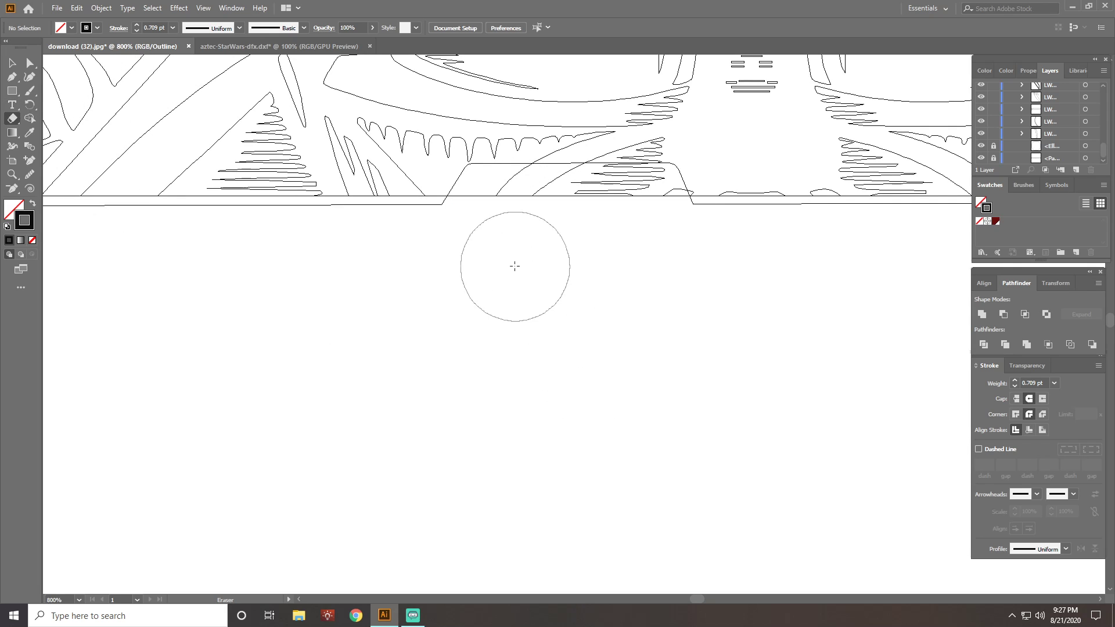
mouse_move(482, 242)
mouse_down()
mouse_move(498, 211)
mouse_move(599, 207)
mouse_move(636, 209)
mouse_move(668, 244)
mouse_up()
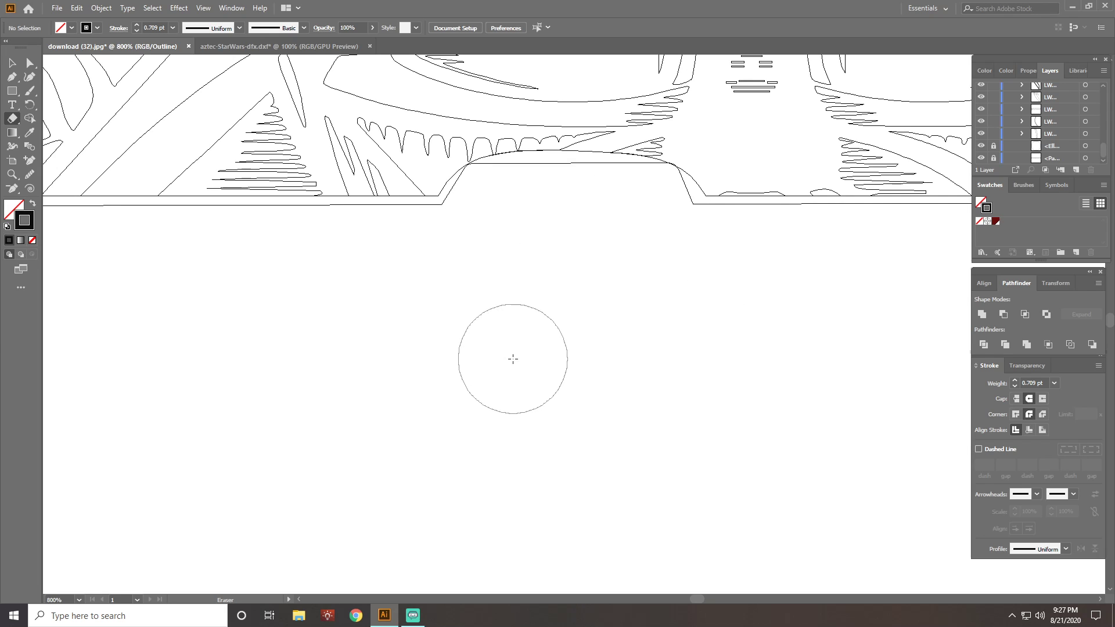
mouse_move(473, 249)
mouse_down()
mouse_move(498, 209)
mouse_move(640, 209)
mouse_move(662, 260)
mouse_up()
- Set the Eraser's roundness to 0% and its size to 75 pt
scroll(610, 334, down, 6)
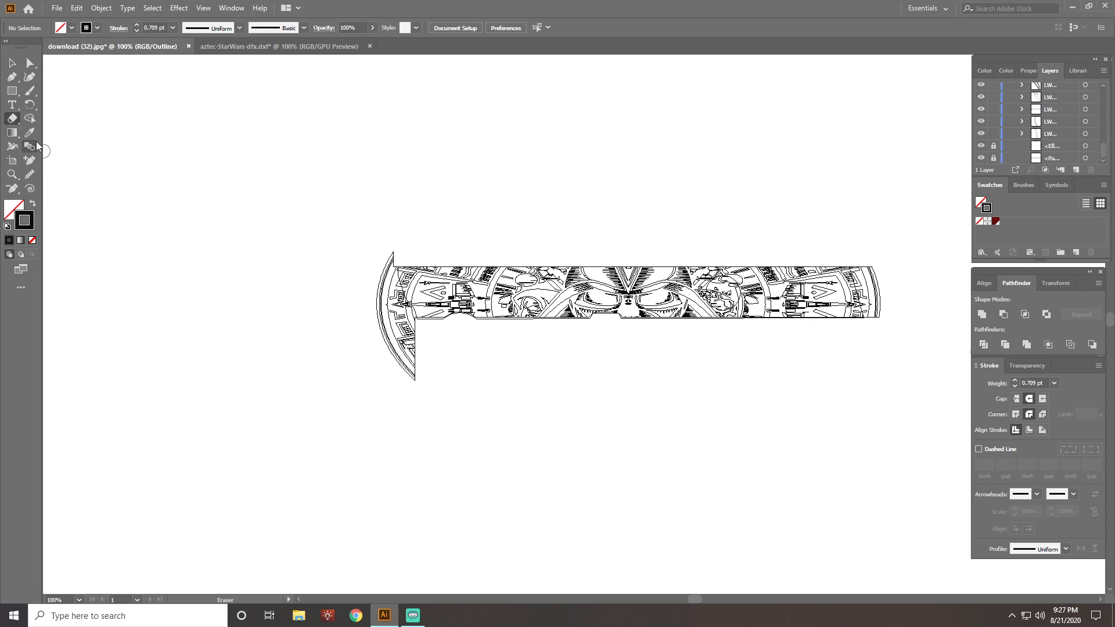
double_click(12, 120)
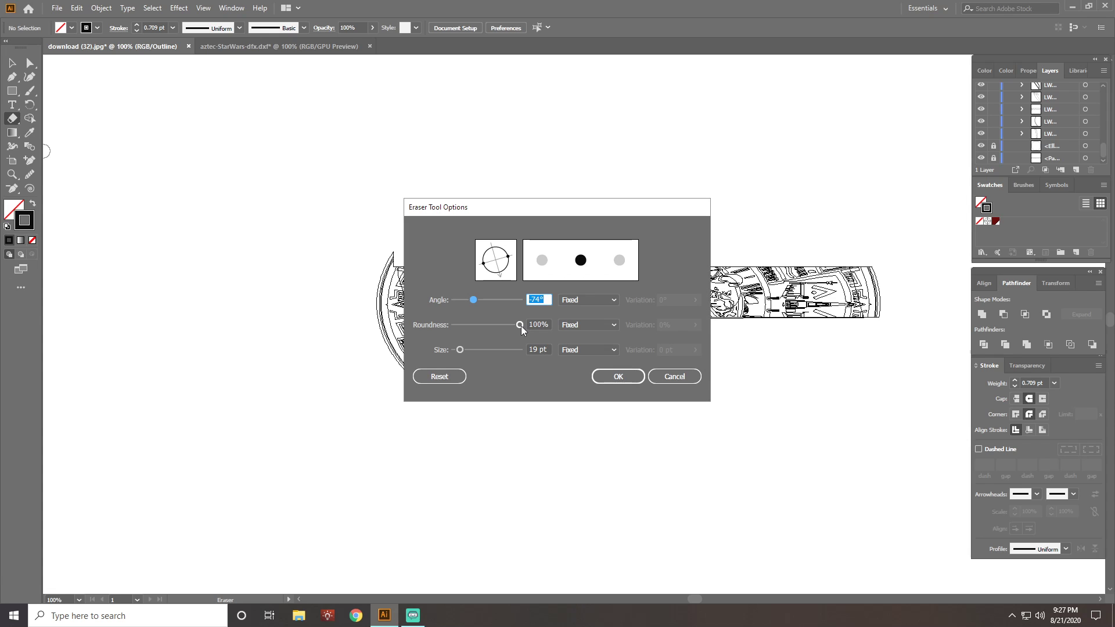
drag(521, 326, 450, 327)
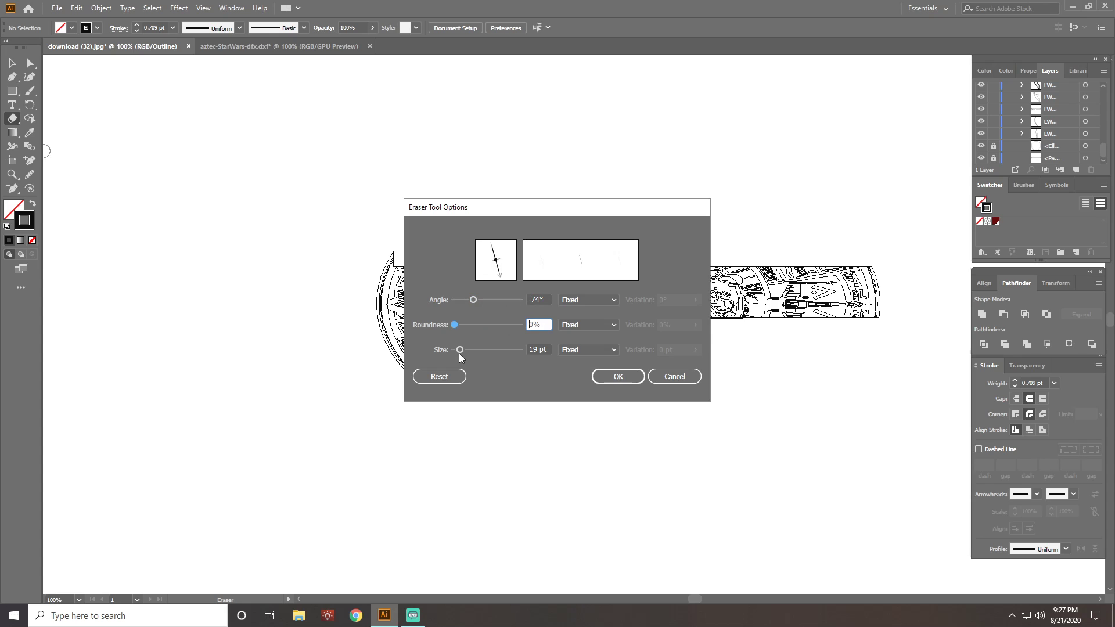
drag(460, 350, 465, 351)
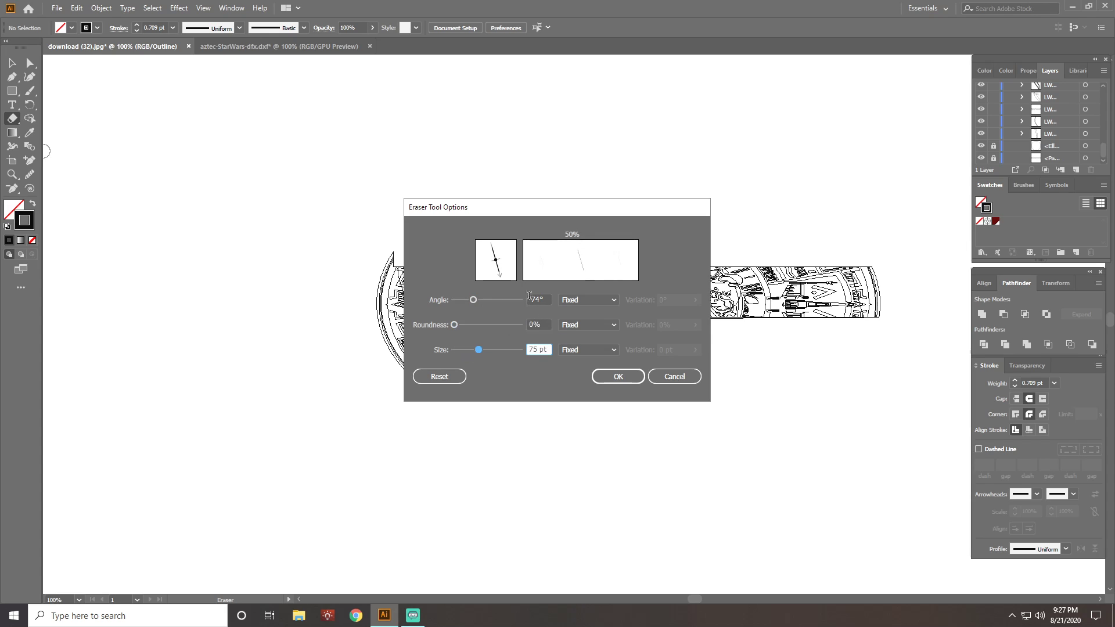
click(630, 377)
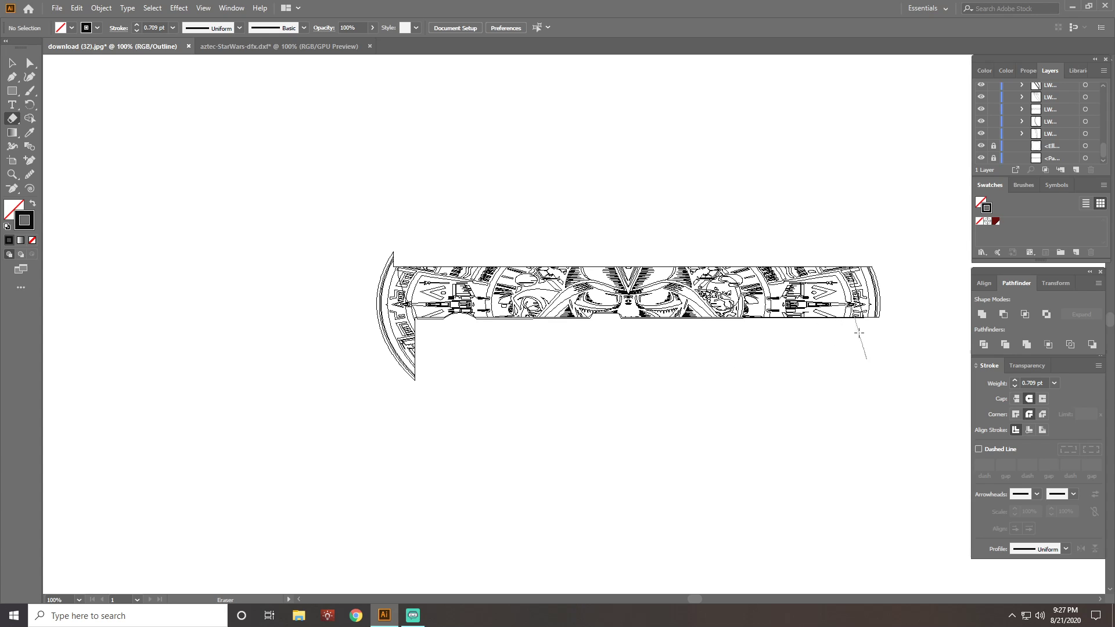
- Erase the artwork extending beyond the slanted right end of the slide outline
scroll(857, 360, up, 3)
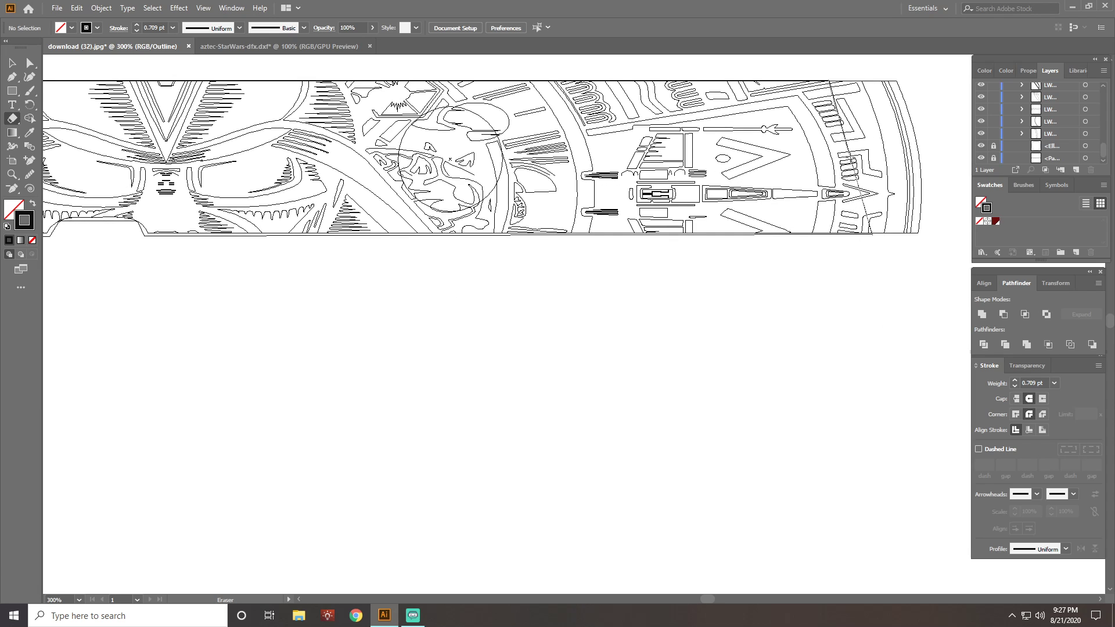
scroll(851, 157, up, 3)
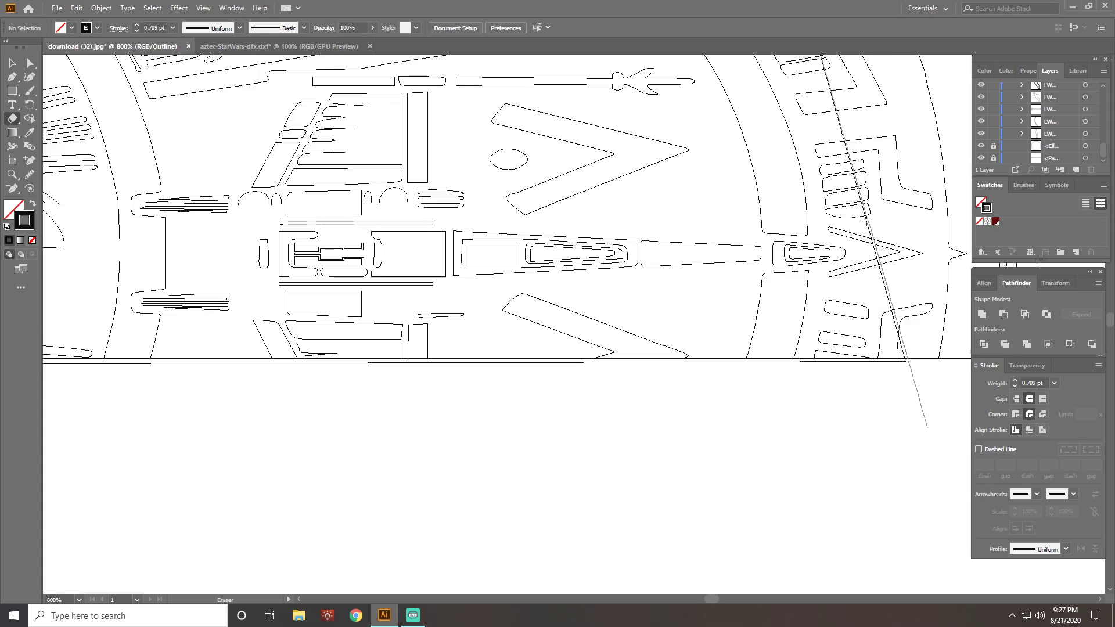
scroll(868, 220, down, 3)
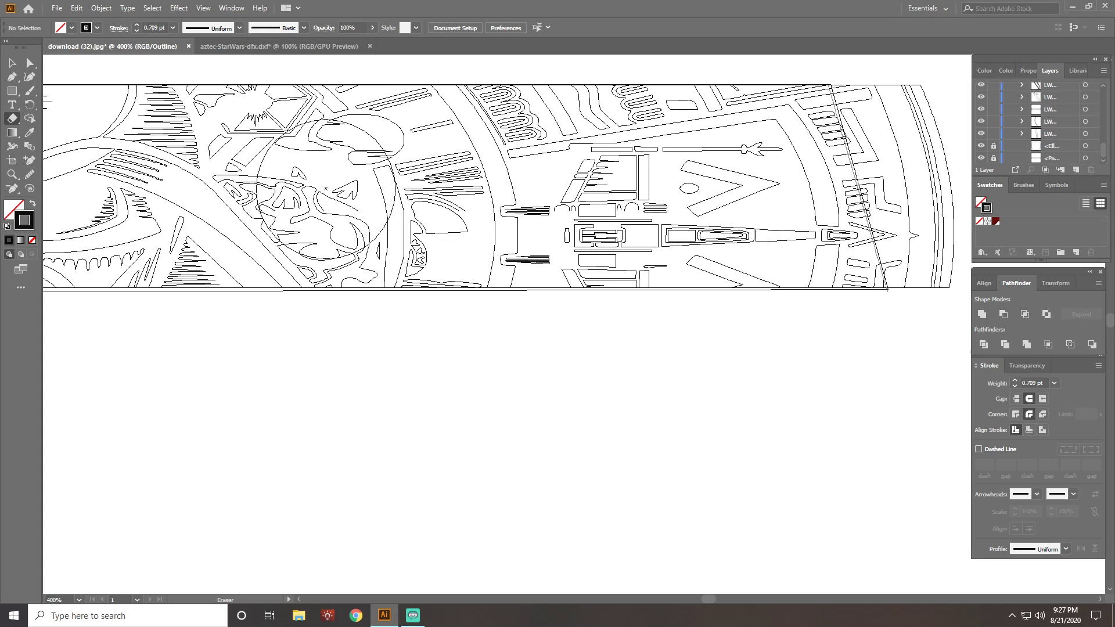
drag(858, 186, 960, 182)
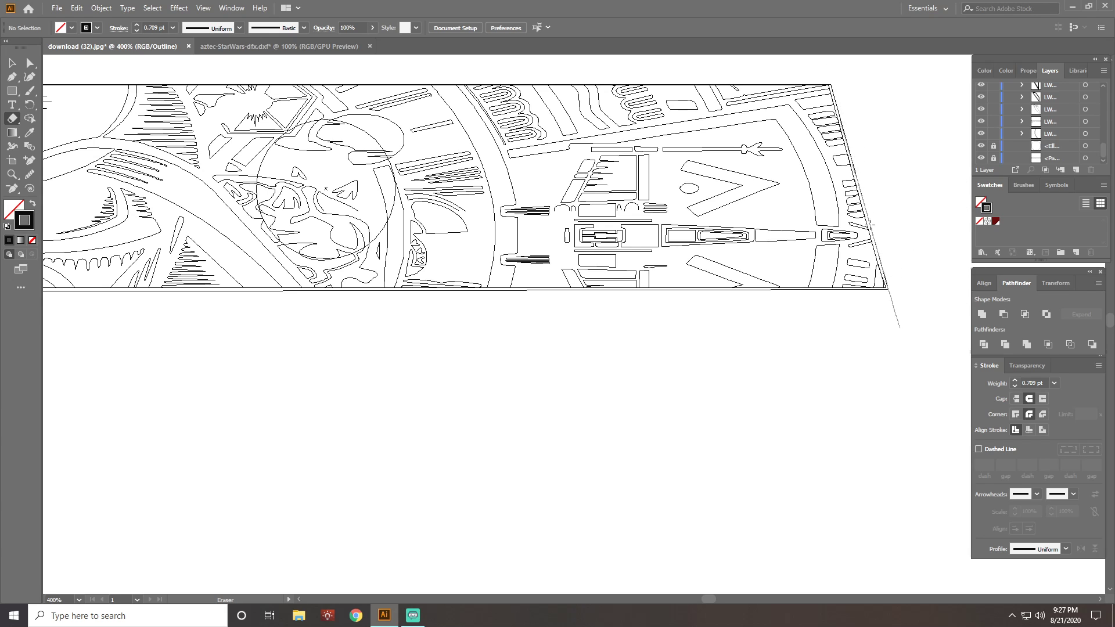
- Erase a slanted band of the artwork just outside the left end of the slide outline
scroll(391, 394, down, 3)
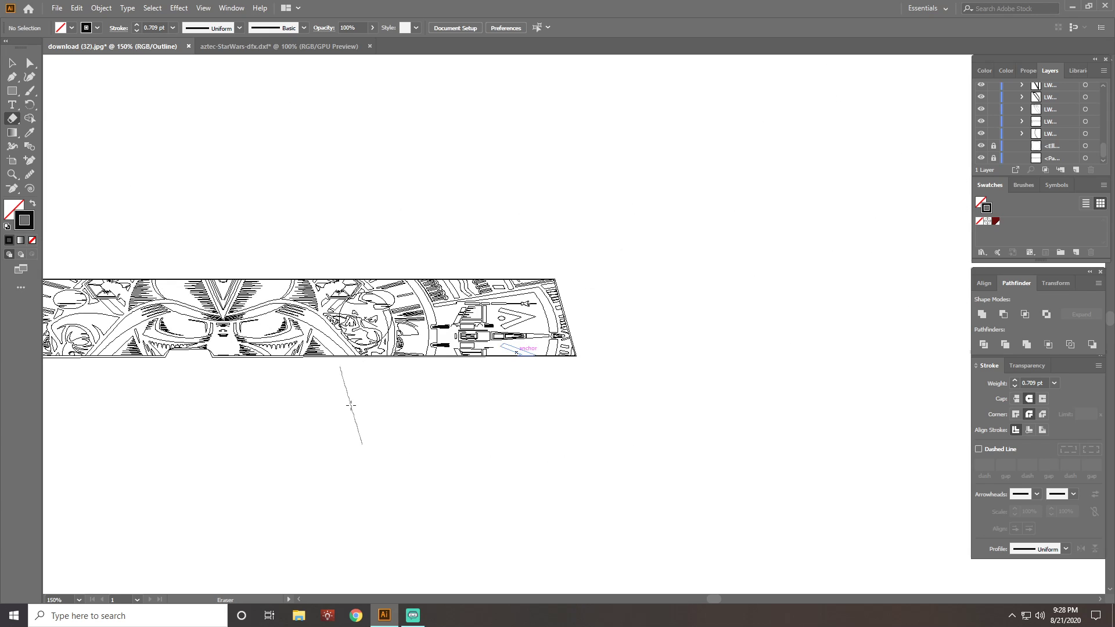
scroll(350, 405, left, 10)
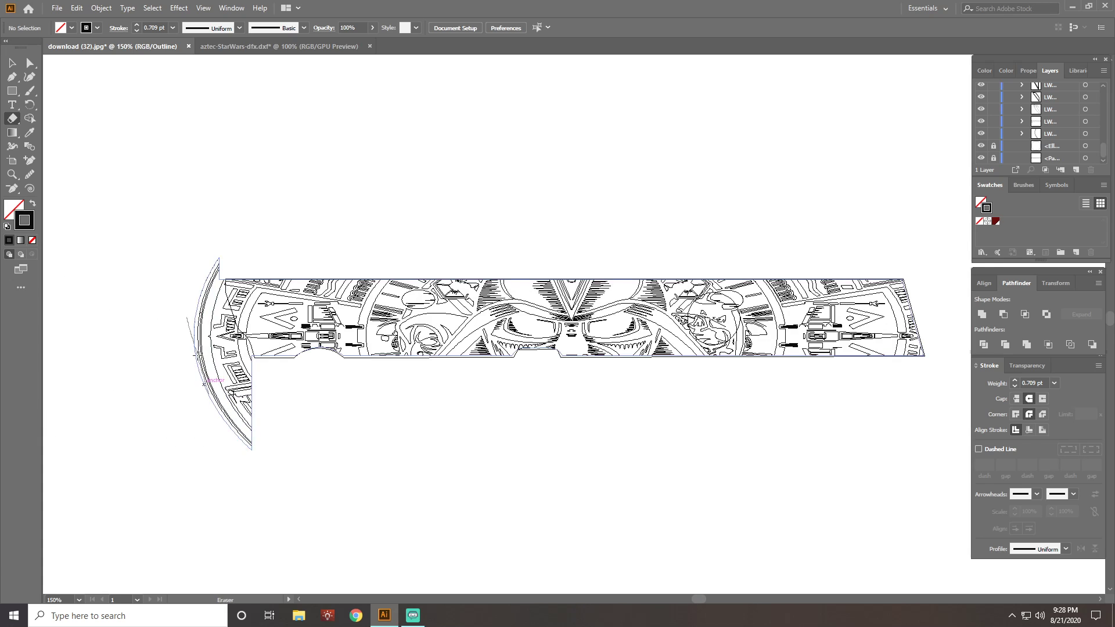
scroll(204, 383, up, 3)
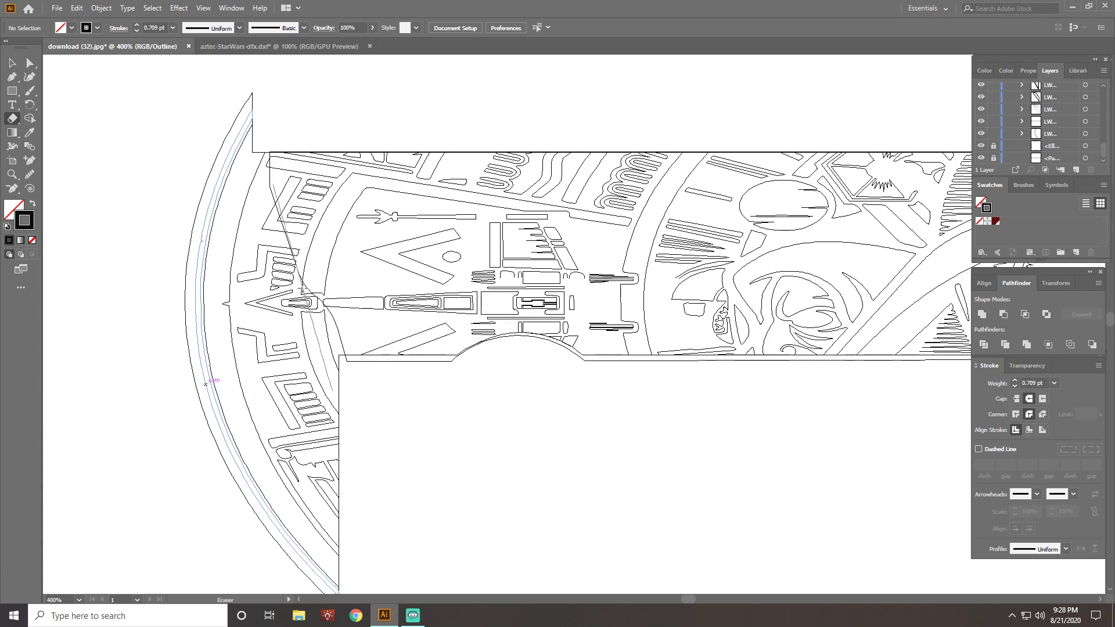
drag(302, 290, 229, 310)
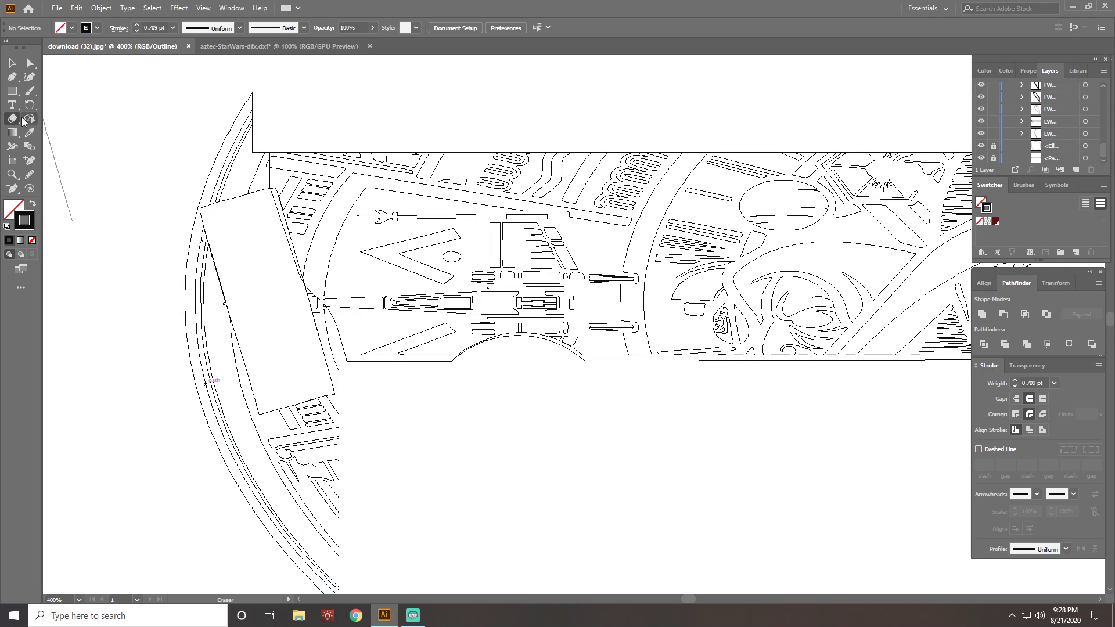
- Set the Eraser's angle to 90° and erase the leftover artwork outside the left end of the slide outline
double_click(13, 118)
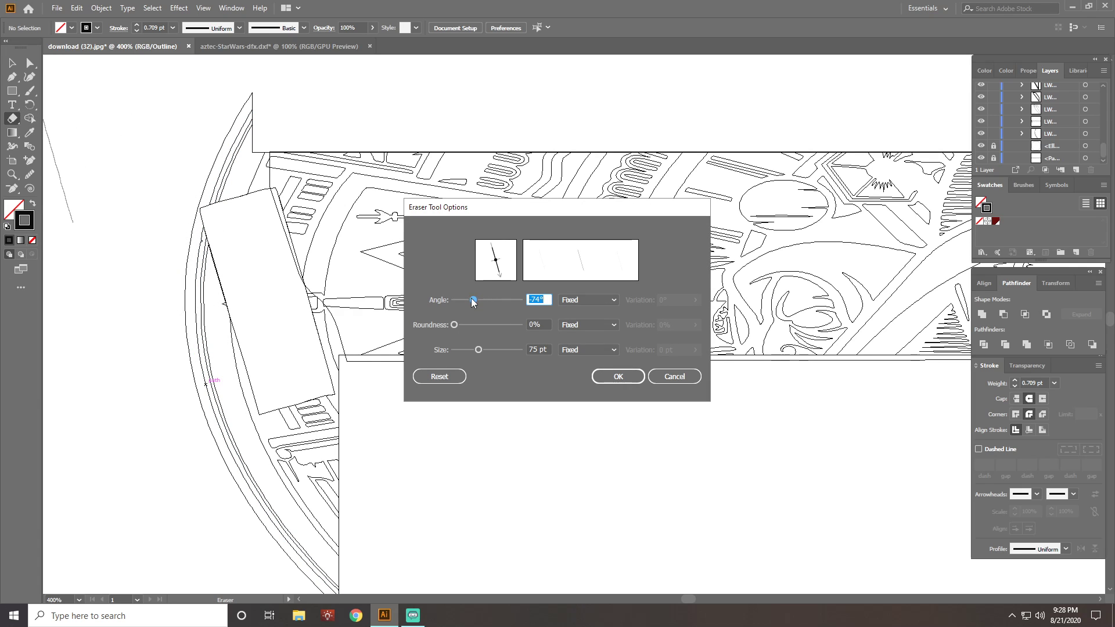
click(511, 300)
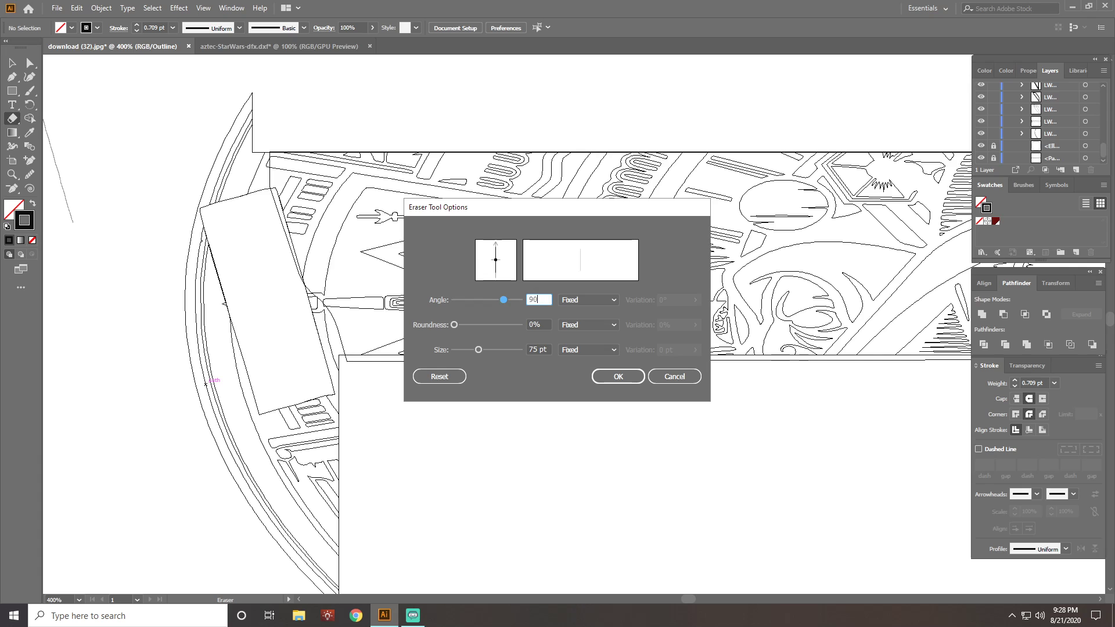
click(618, 376)
drag(271, 221, 133, 225)
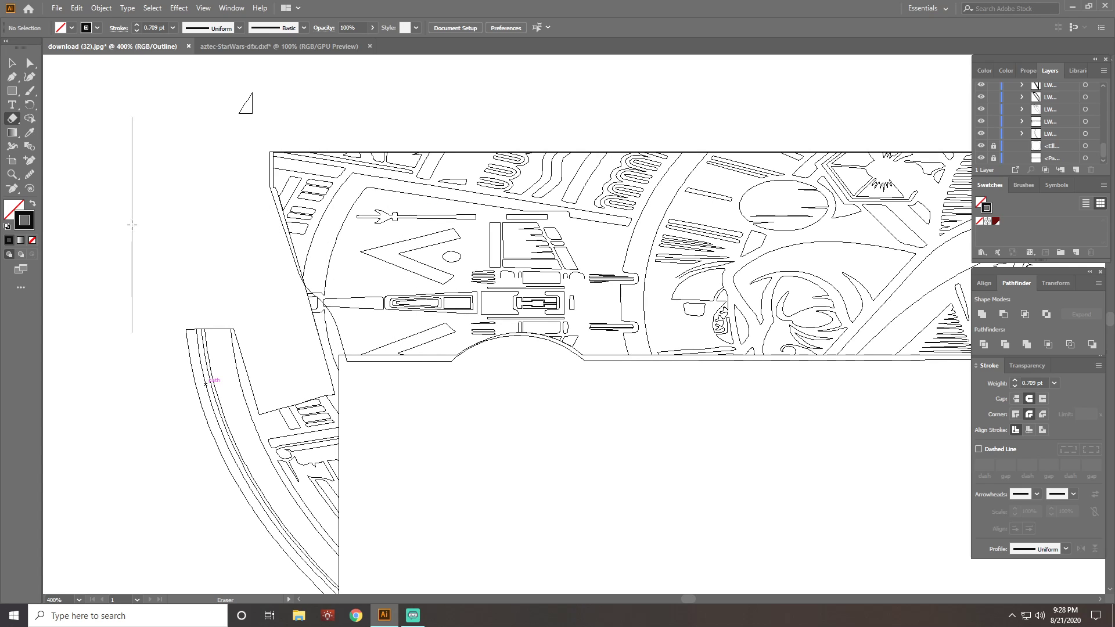
drag(257, 167, 163, 179)
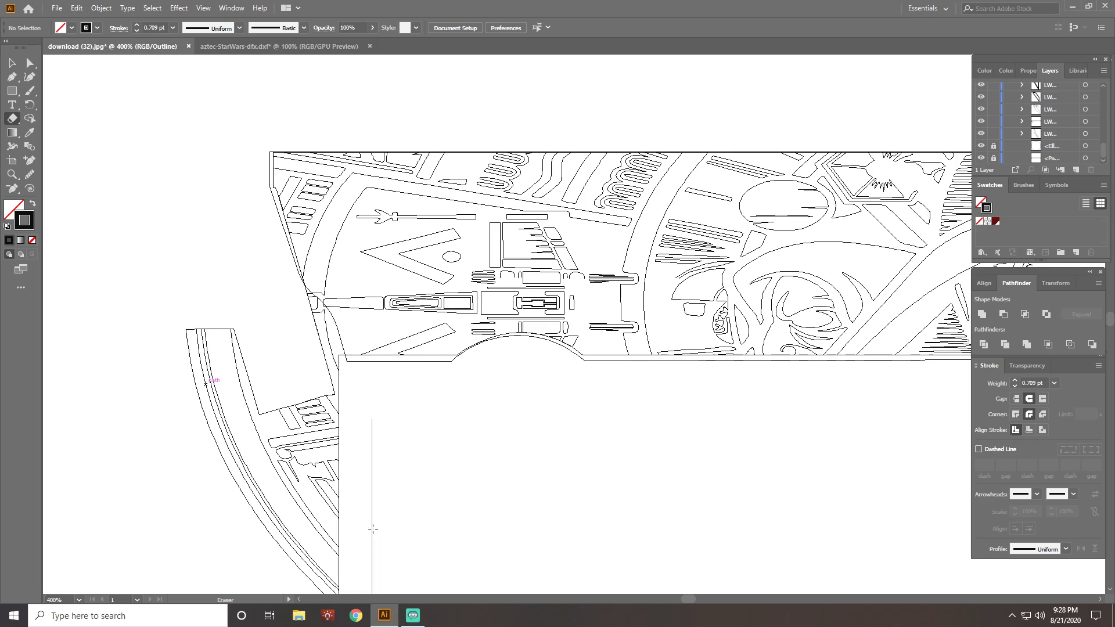
mouse_move(374, 529)
mouse_down()
mouse_move(177, 520)
mouse_move(272, 497)
mouse_move(354, 500)
mouse_move(235, 518)
mouse_move(283, 523)
mouse_move(295, 512)
mouse_move(290, 487)
mouse_move(179, 406)
mouse_up()
drag(351, 497, 220, 487)
drag(345, 488, 247, 462)
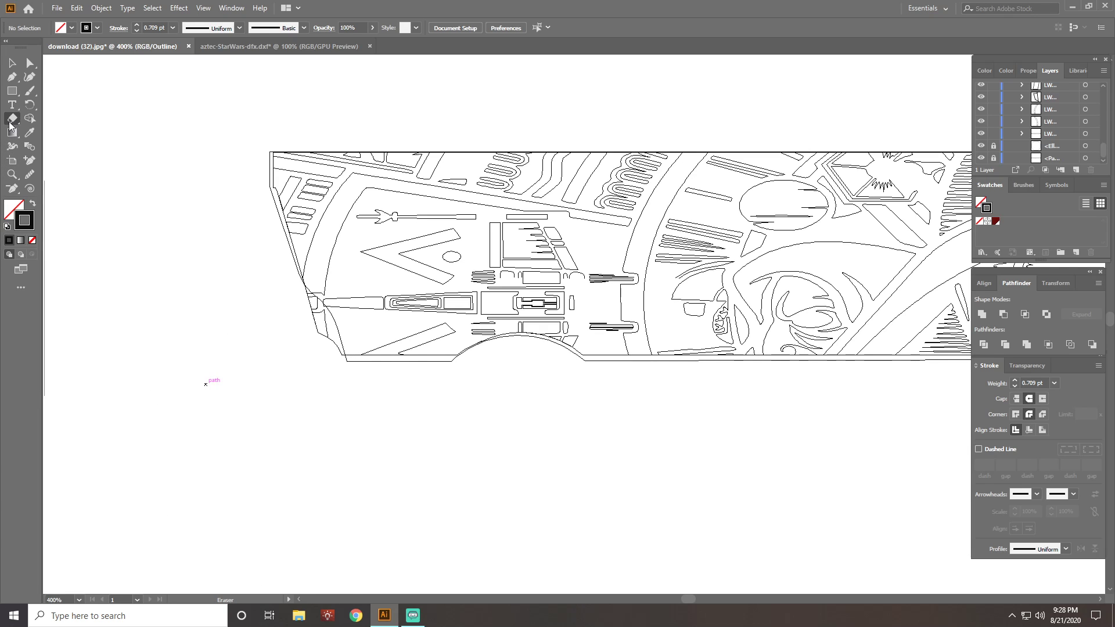
- Set the Eraser's roundness to 100% and size to 7 pt, and erase the artwork outside the curved lower-left edge of the outline
double_click(11, 122)
mouse_move(454, 325)
mouse_down()
mouse_move(519, 325)
mouse_move(465, 351)
mouse_up()
key(Return)
scroll(286, 392, up, 1)
scroll(286, 392, up, 2)
scroll(298, 360, up, 2)
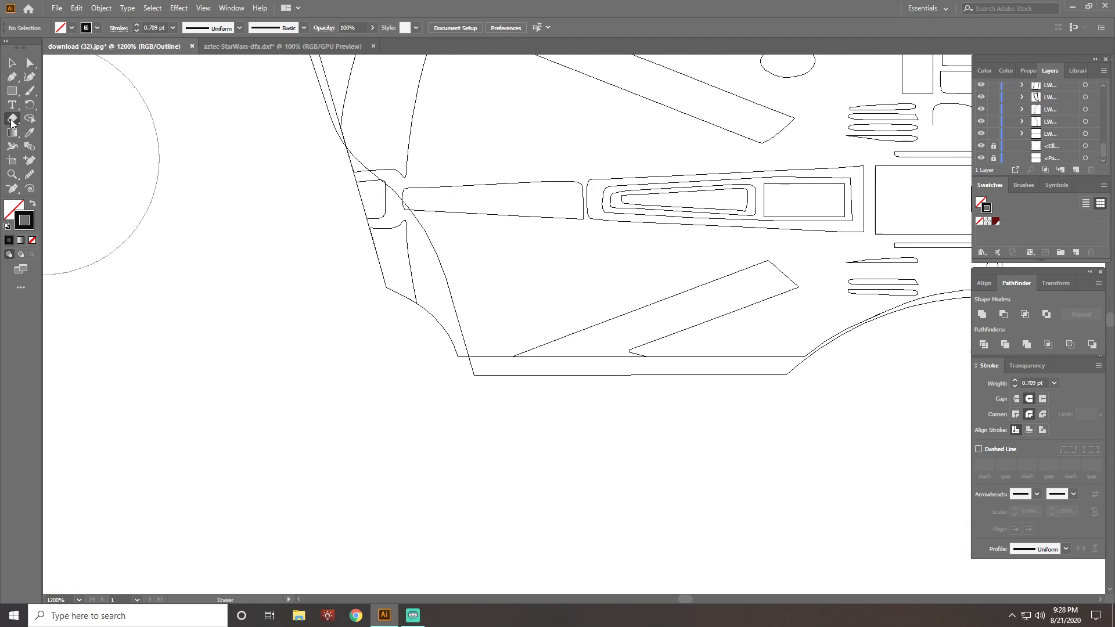
double_click(12, 120)
drag(464, 350, 449, 354)
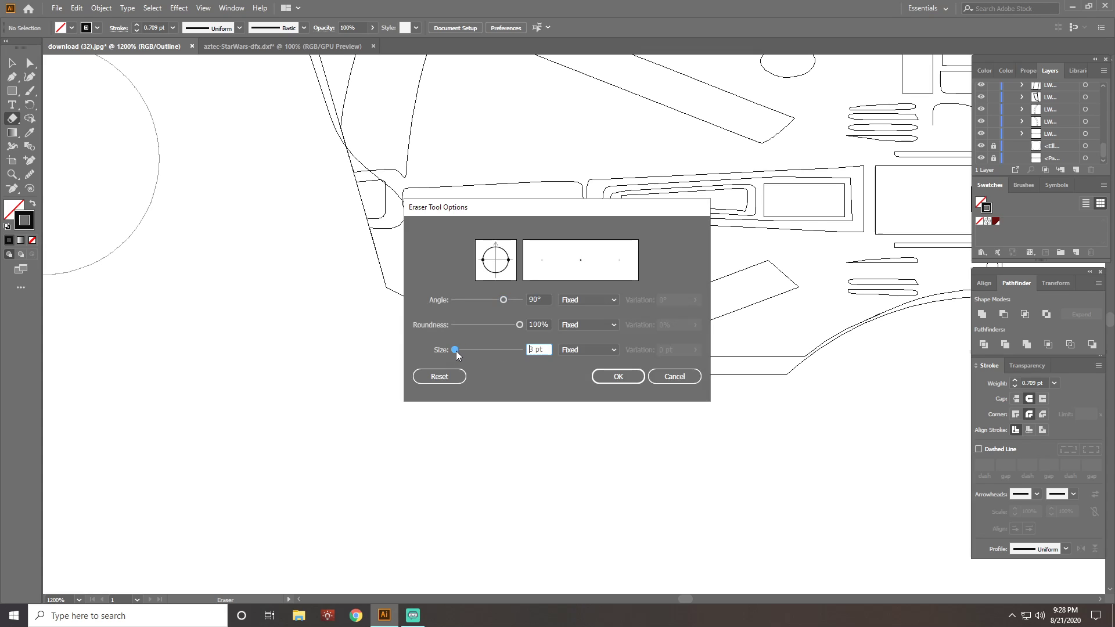
key(Return)
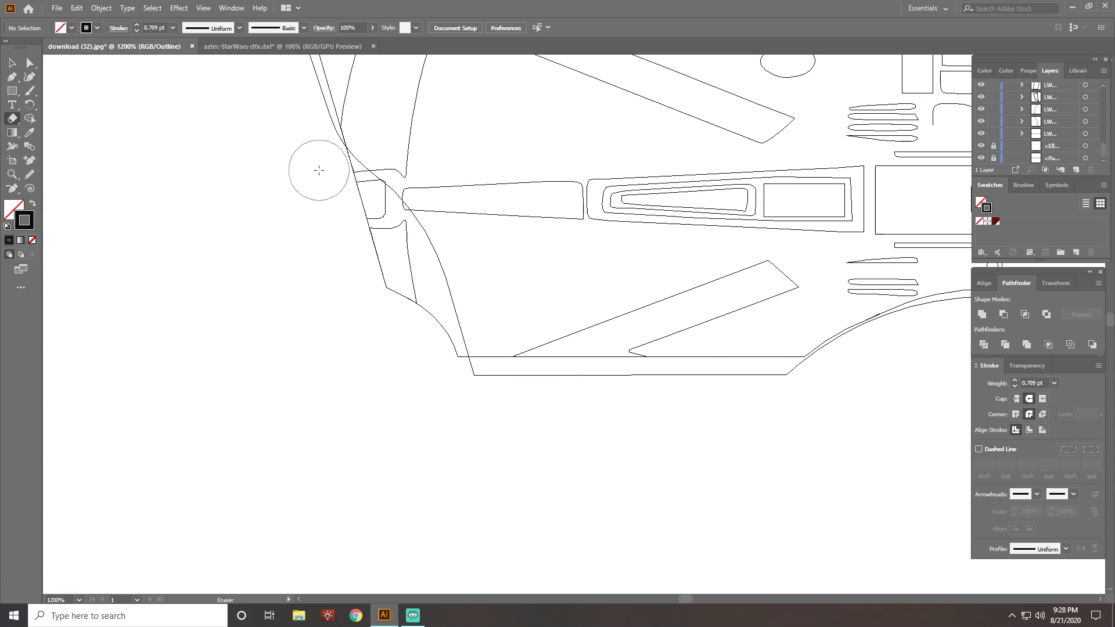
mouse_move(319, 170)
mouse_down()
mouse_move(375, 201)
mouse_move(401, 233)
mouse_move(454, 353)
mouse_up()
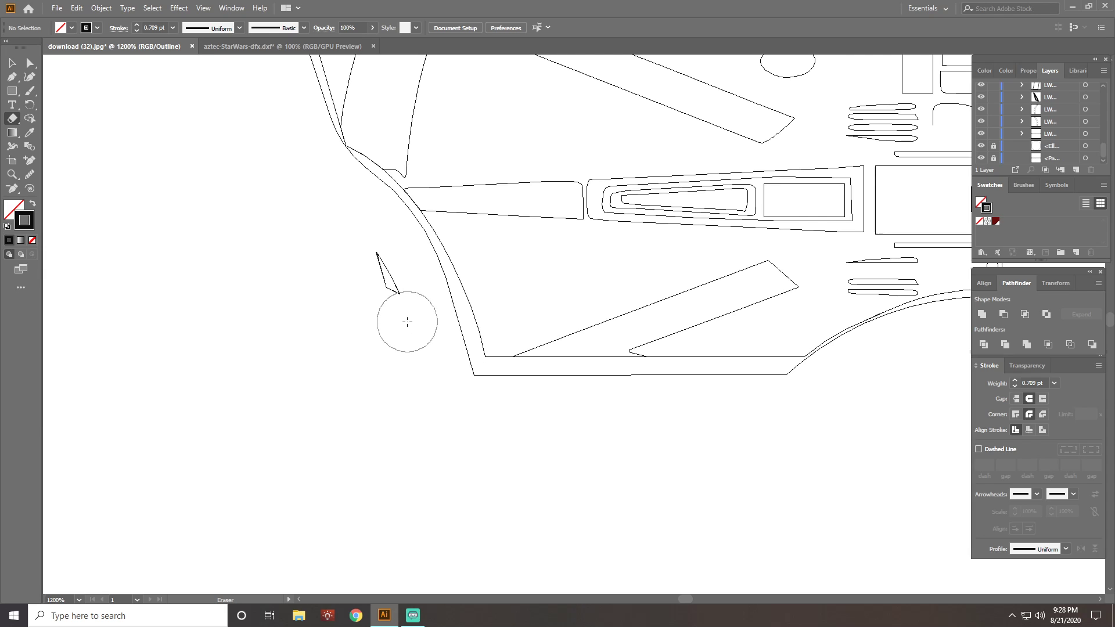
scroll(407, 322, down, 6)
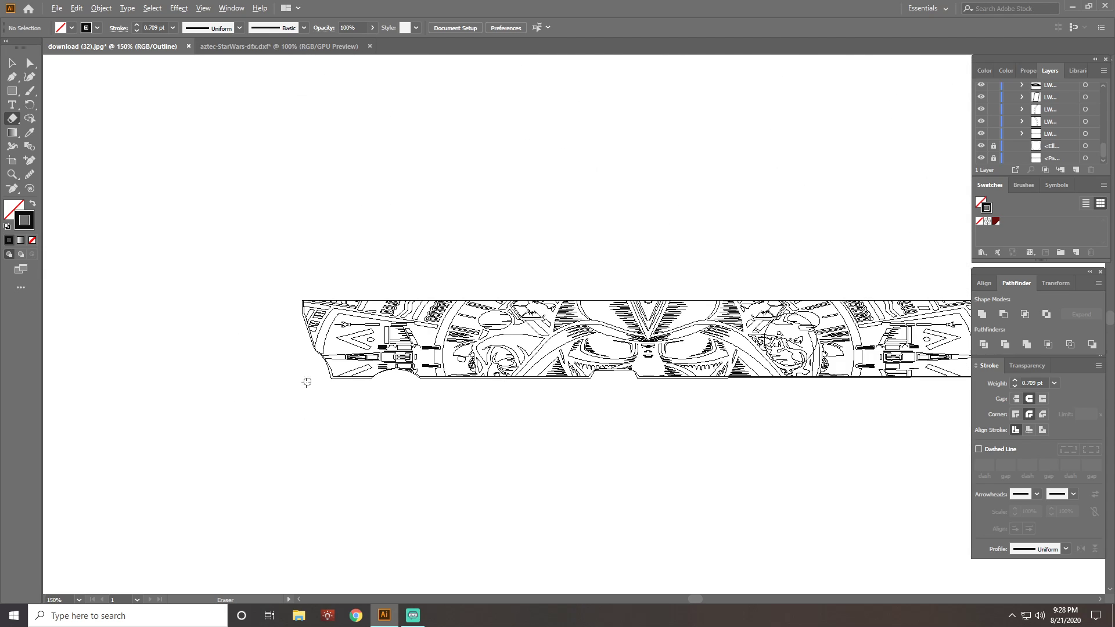
- Inspect the whole trimmed slide artwork in Preview mode and return to Outline mode
scroll(486, 442, down, 1)
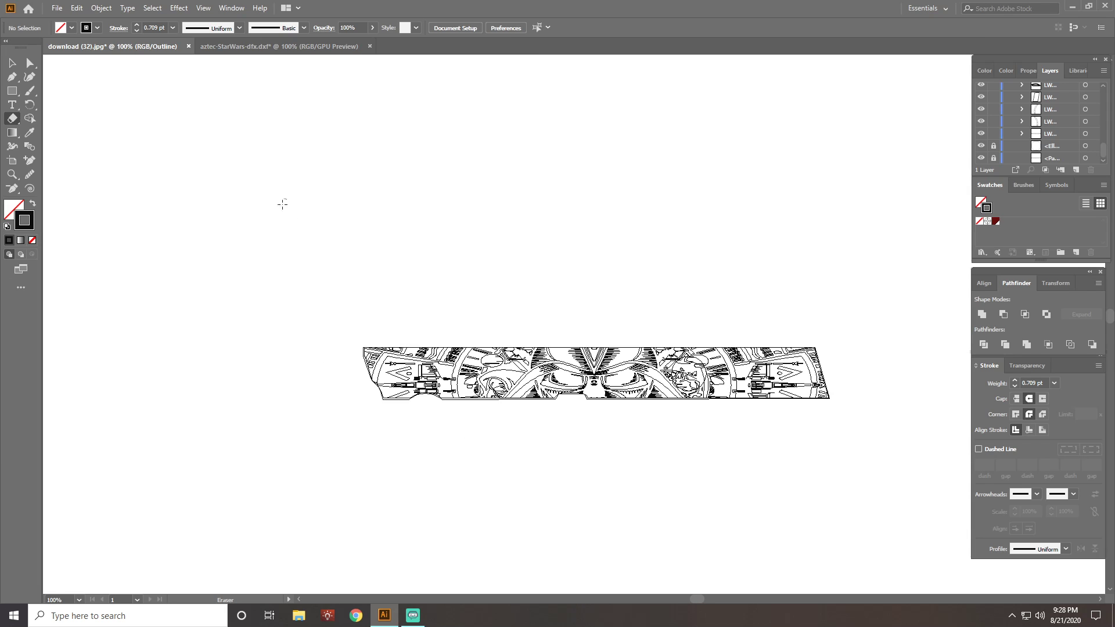
key(v)
click(203, 8)
click(213, 24)
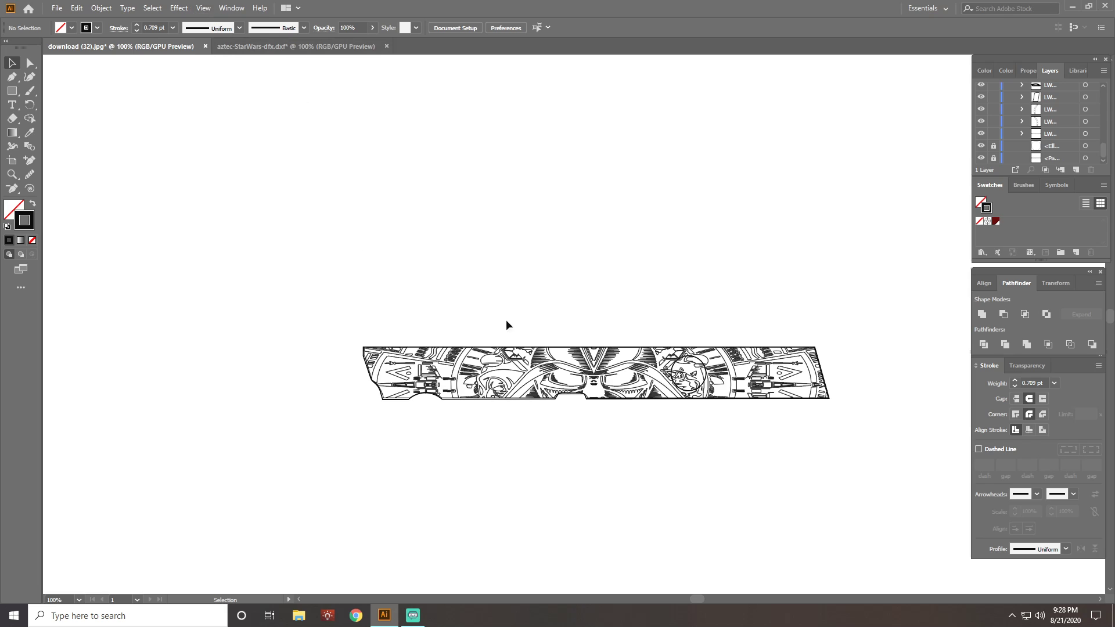
scroll(794, 444, up, 2)
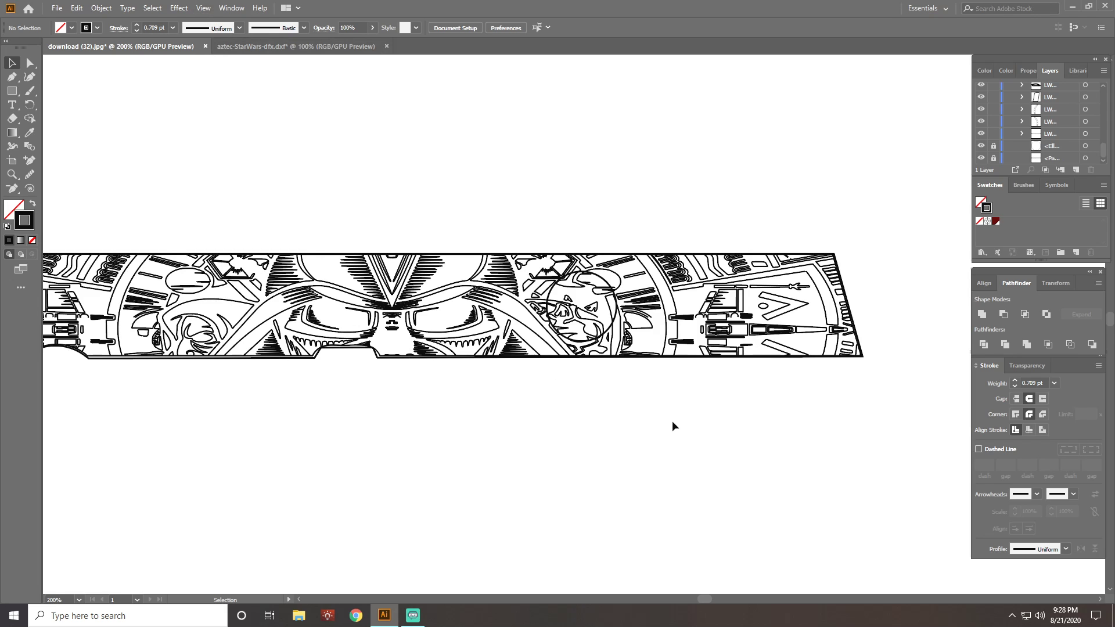
scroll(602, 406, down, 1)
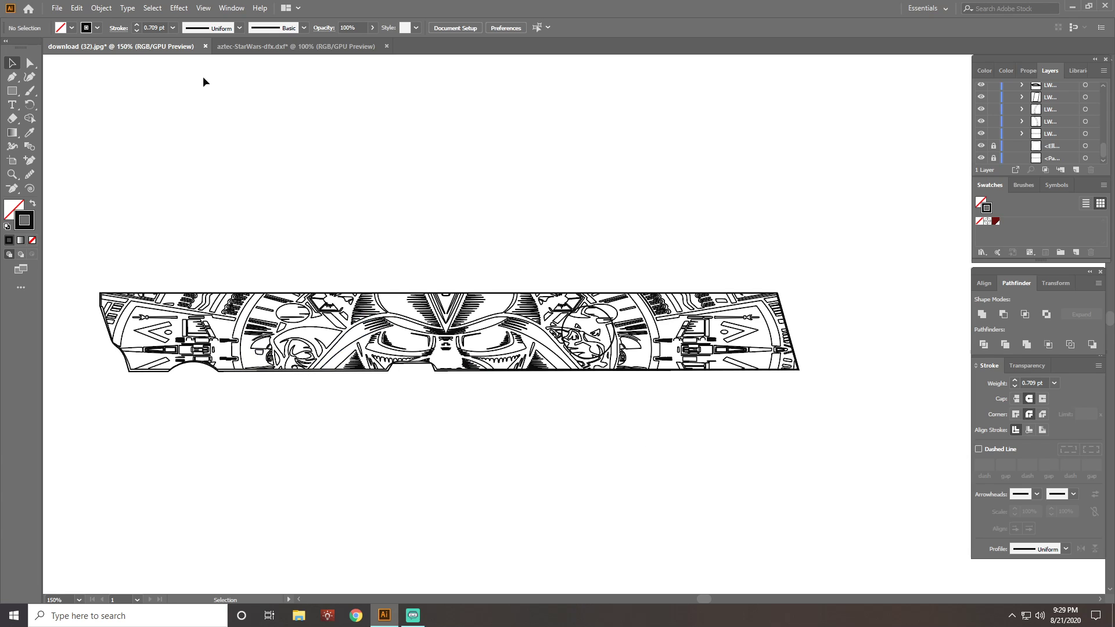
click(203, 8)
click(212, 22)
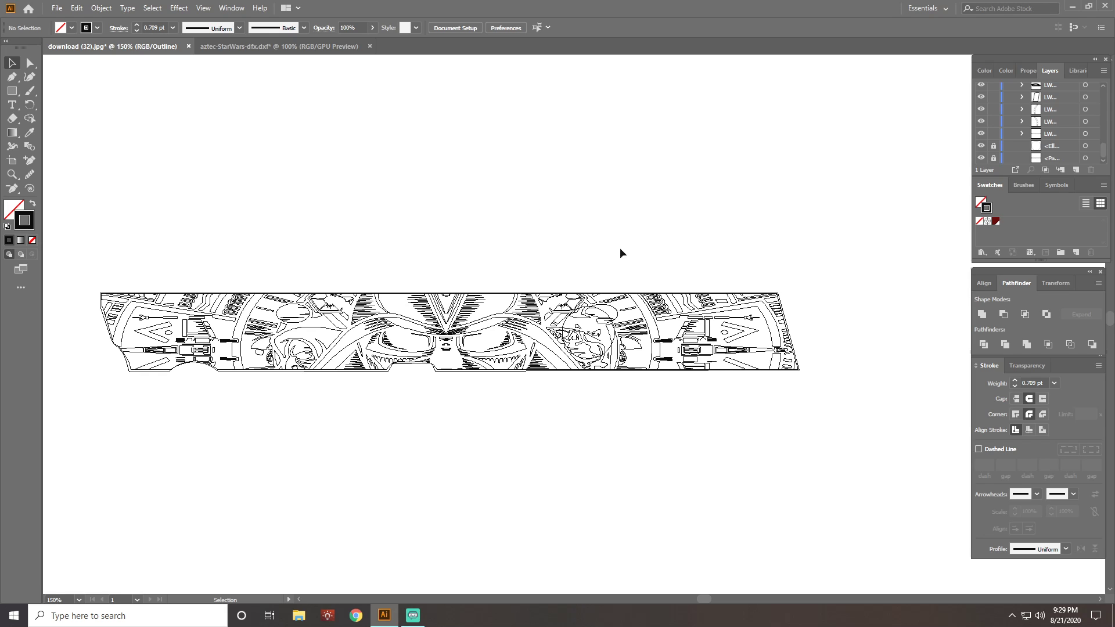
scroll(609, 347, up, 2)
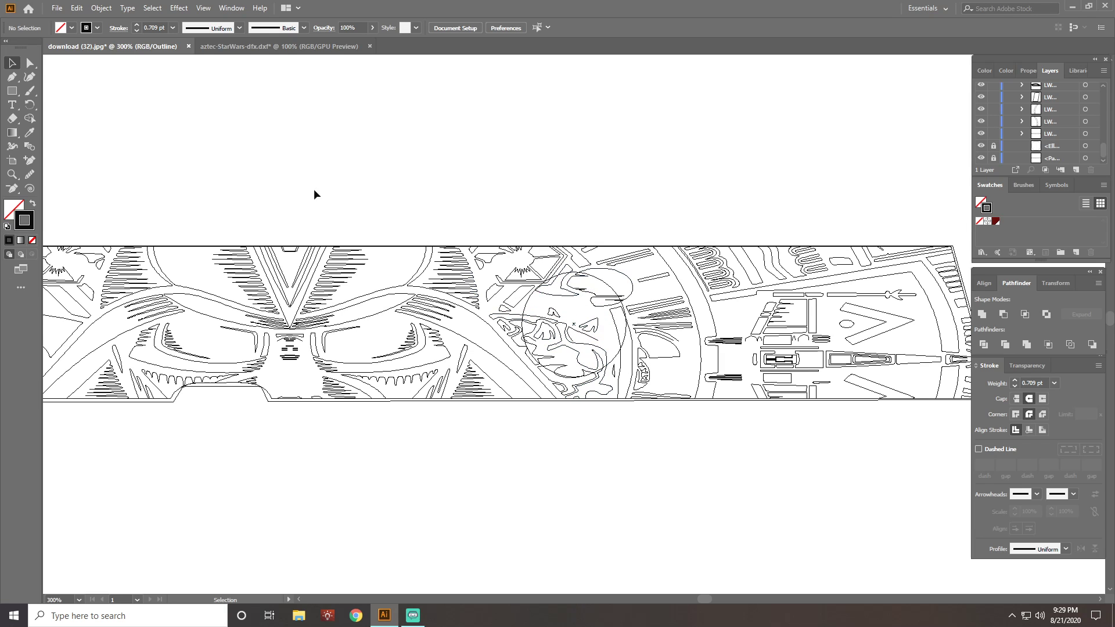
click(11, 93)
right_click(12, 93)
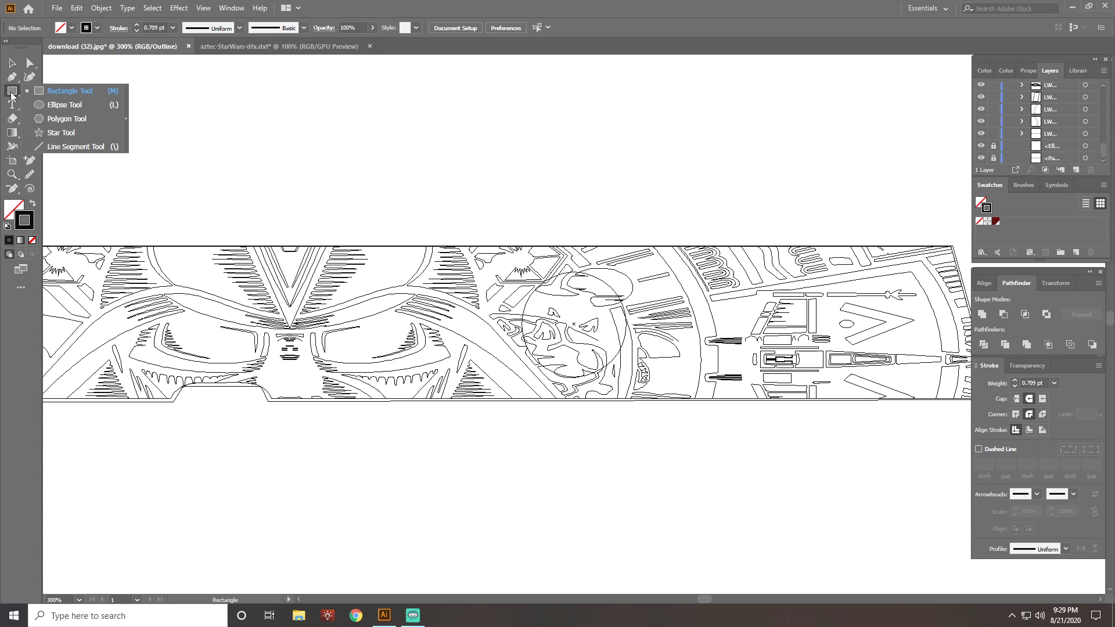
click(57, 105)
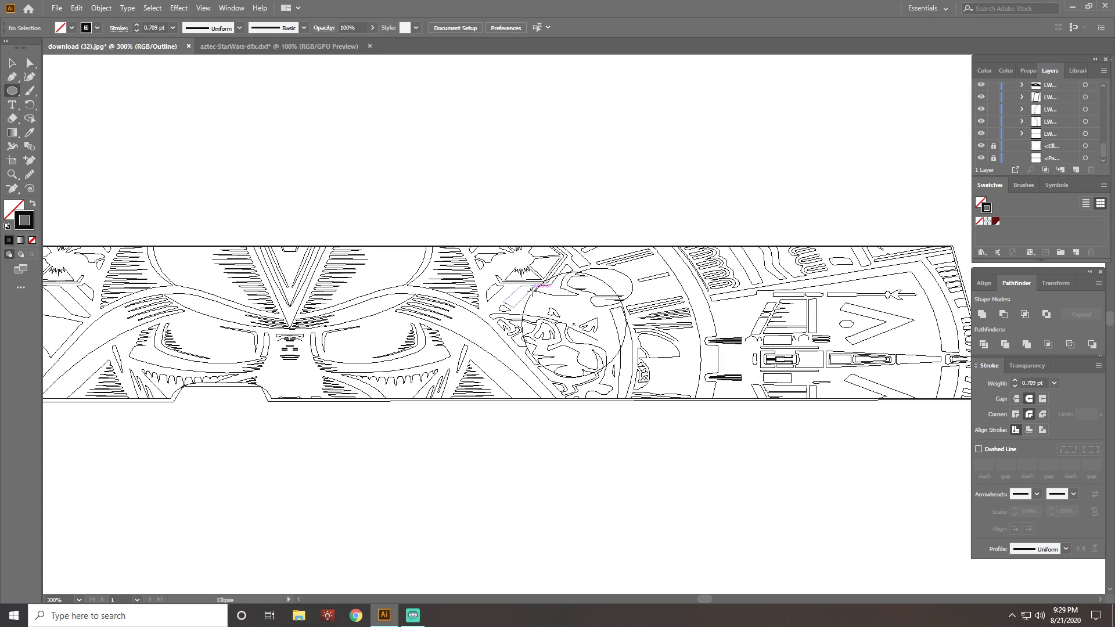
drag(539, 299, 649, 408)
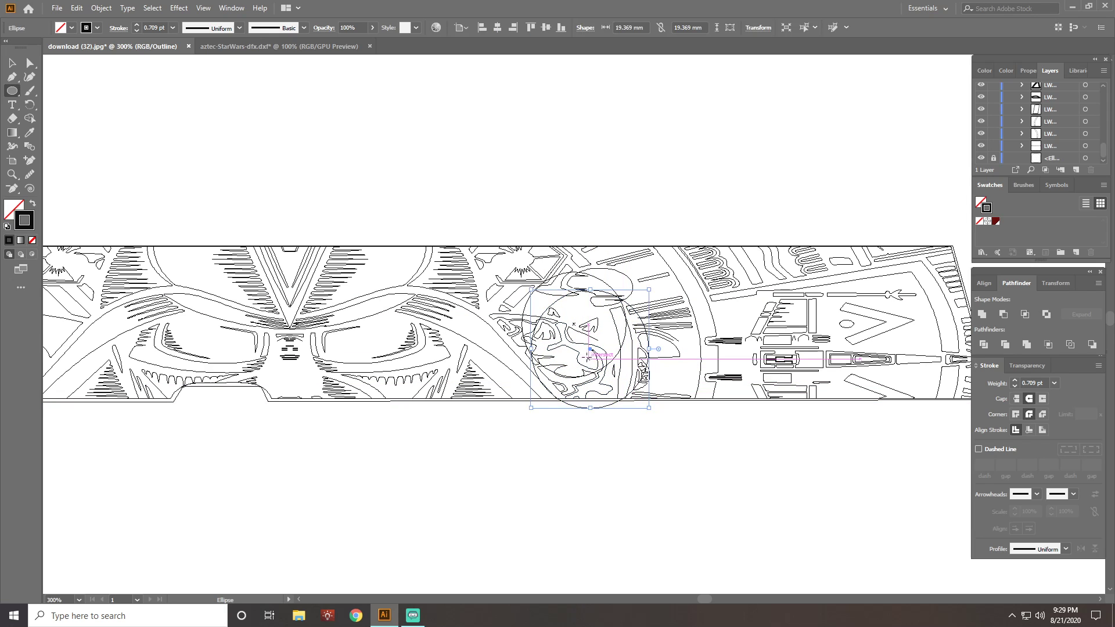
drag(589, 351, 424, 128)
key(Delete)
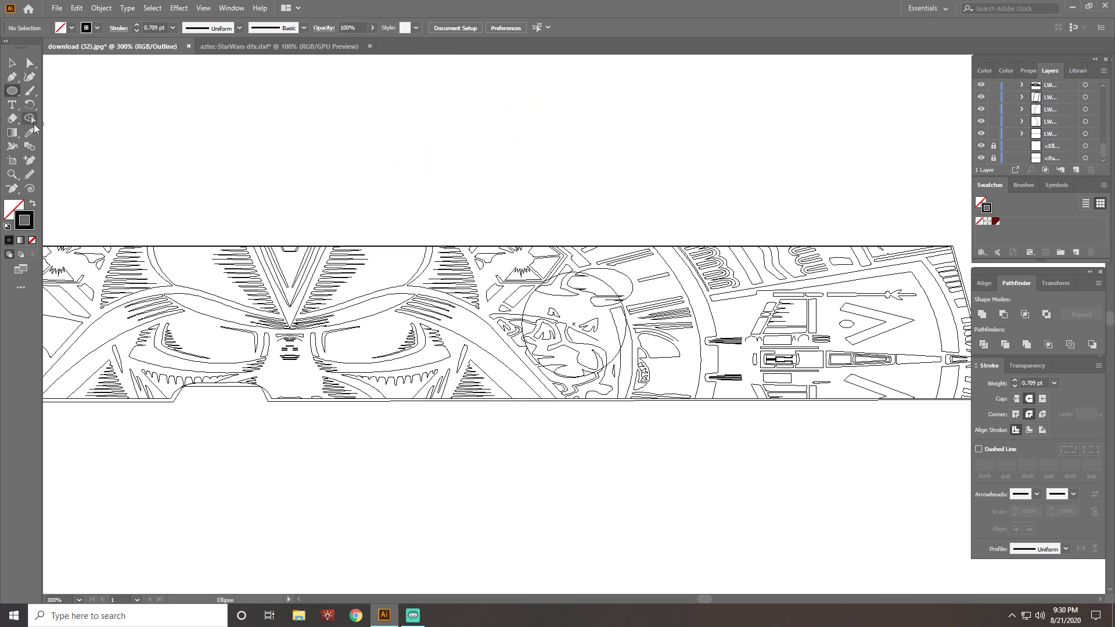
- Set the Eraser size to 50 pt and try to erase the artwork inside the circle right of the central face
double_click(12, 118)
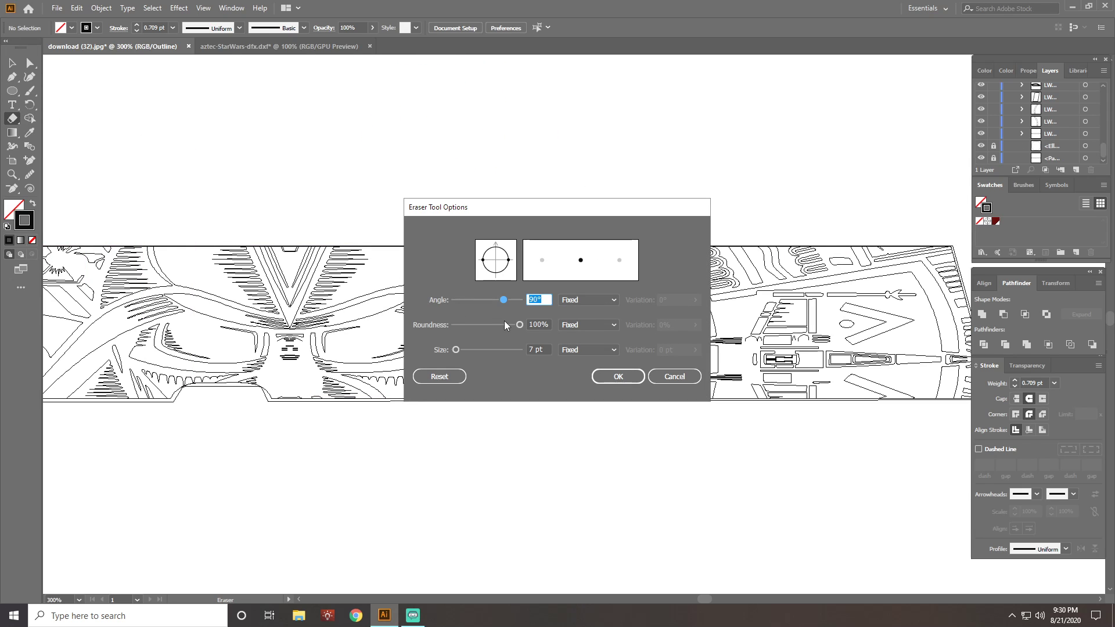
click(474, 350)
click(618, 377)
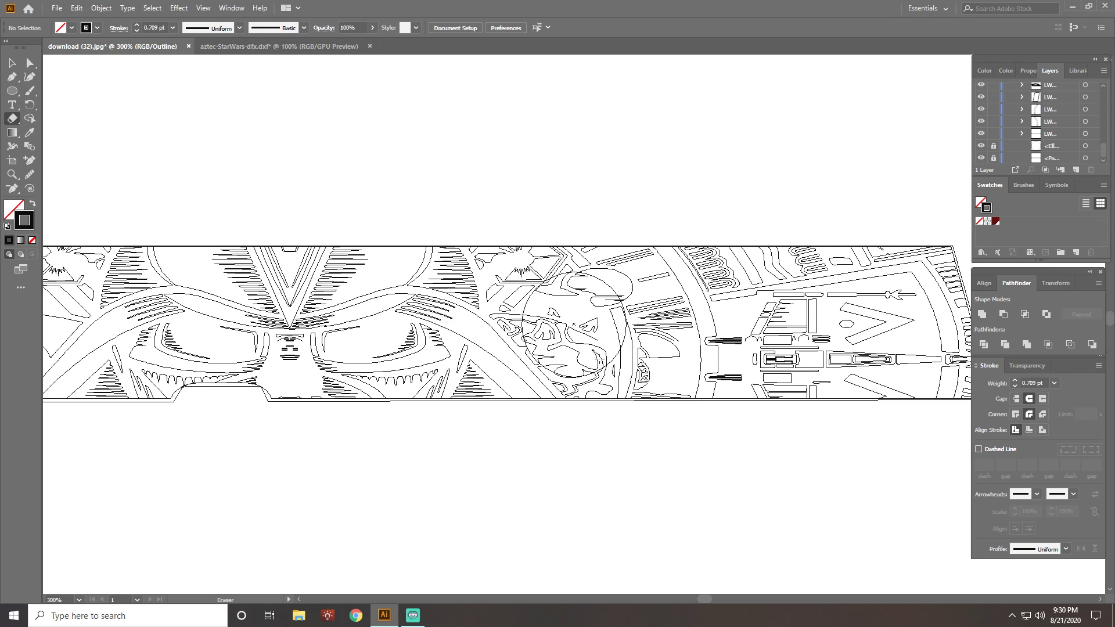
double_click(12, 119)
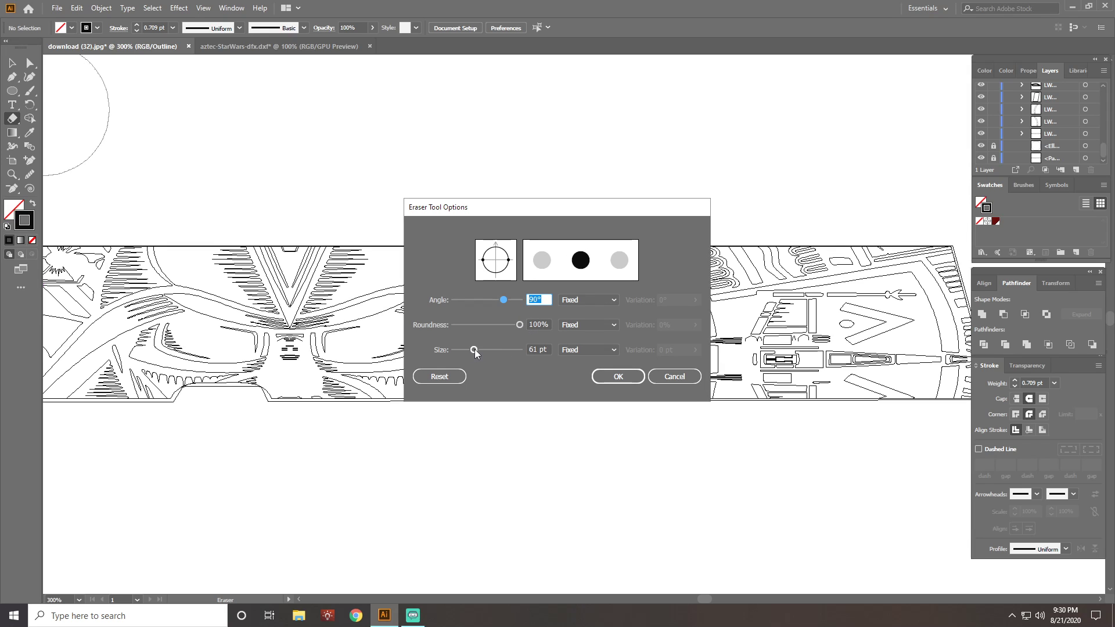
click(533, 349)
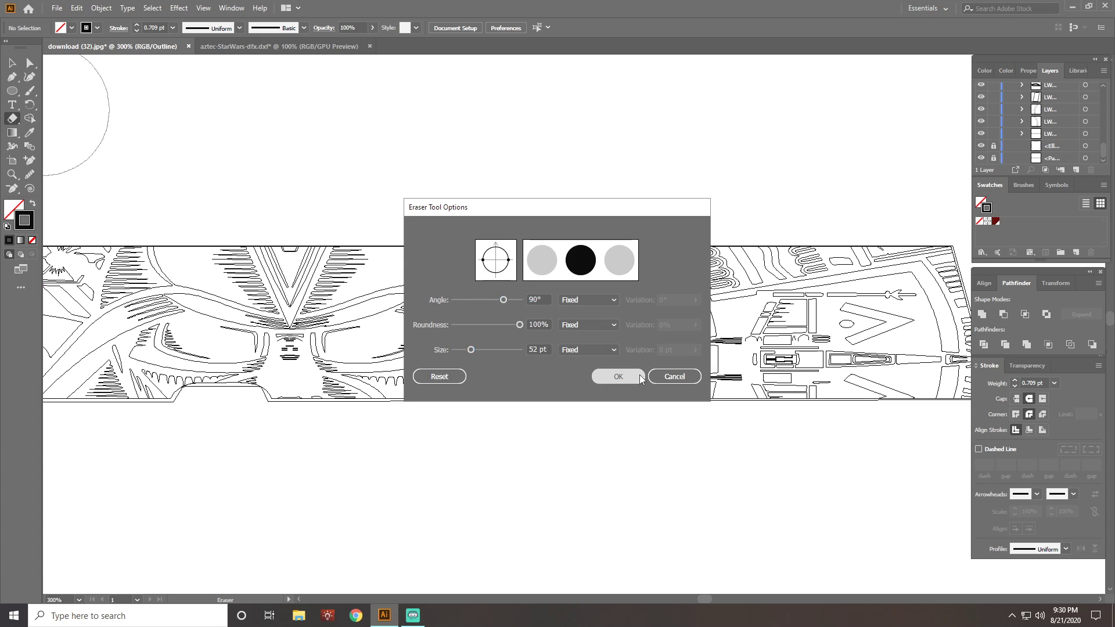
click(618, 376)
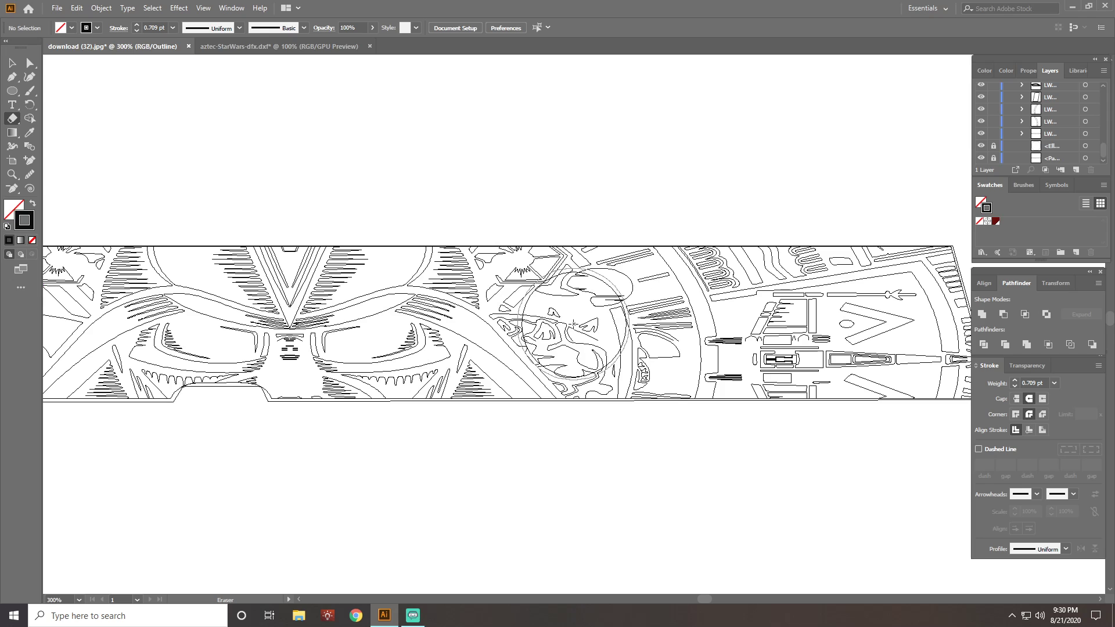
double_click(12, 119)
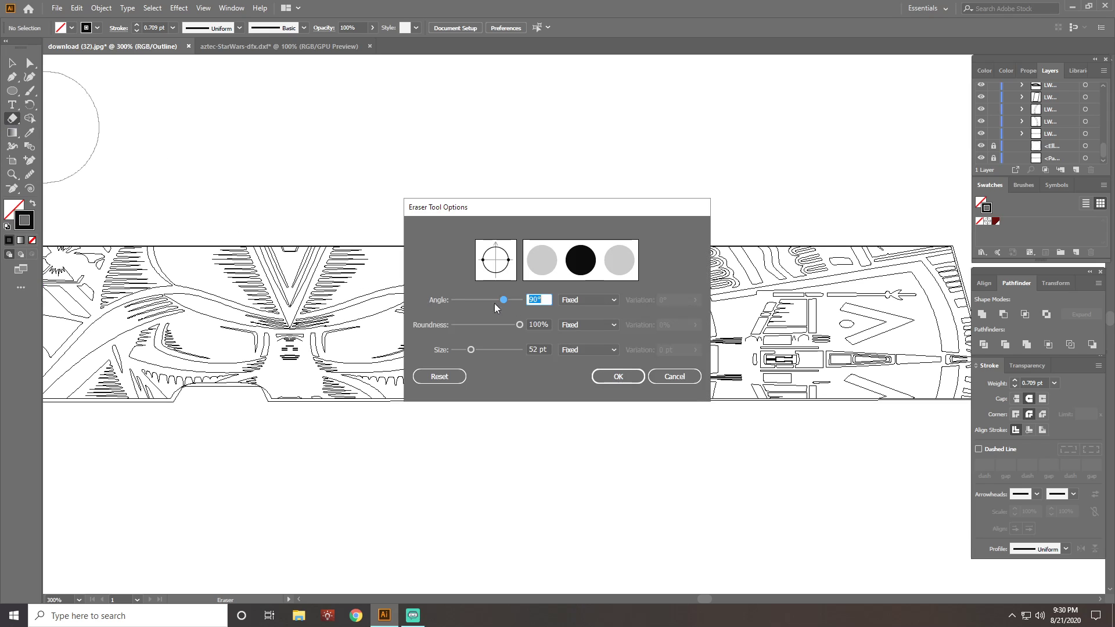
double_click(535, 350)
text(50)
click(609, 376)
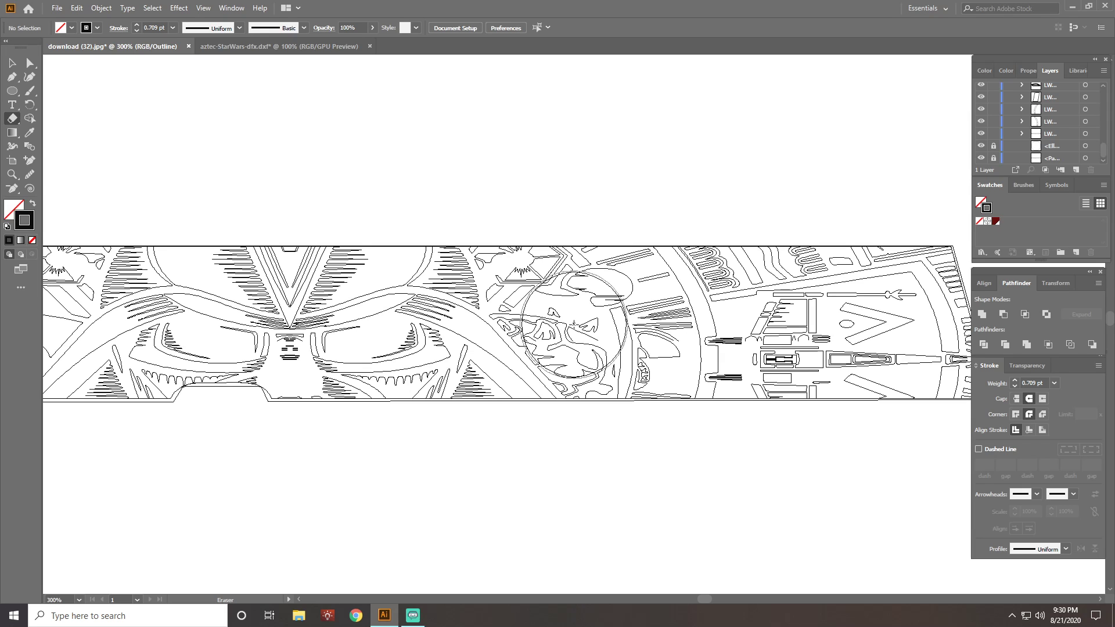
click(573, 324)
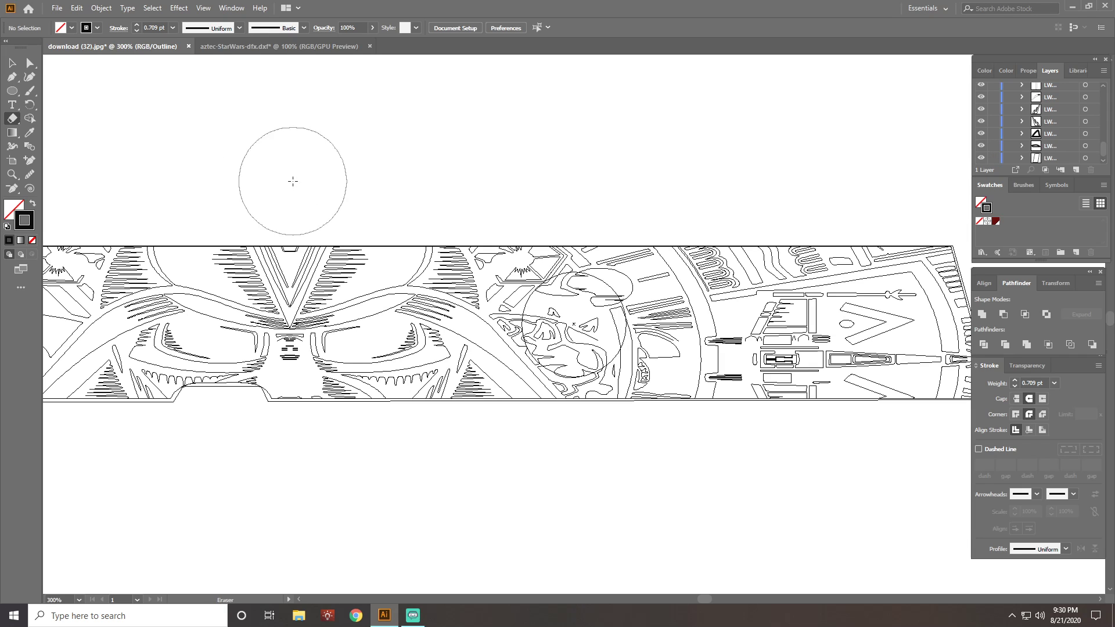
- Unlock the circle right of the central face and offset its path by 0.5 mm
click(12, 62)
scroll(1037, 146, down, 3)
click(993, 146)
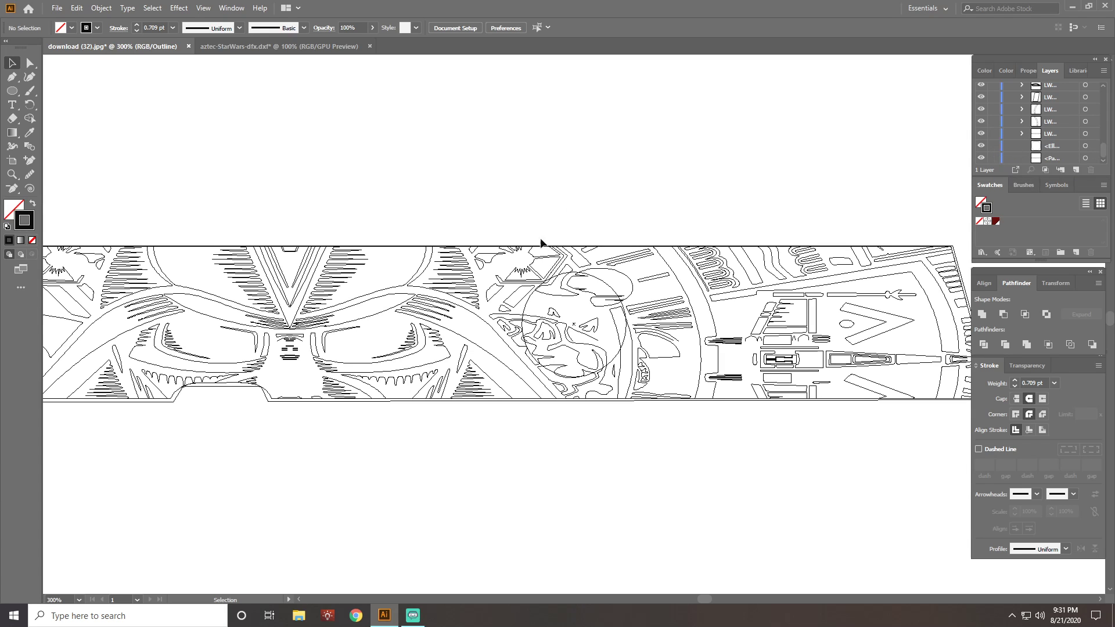
click(596, 281)
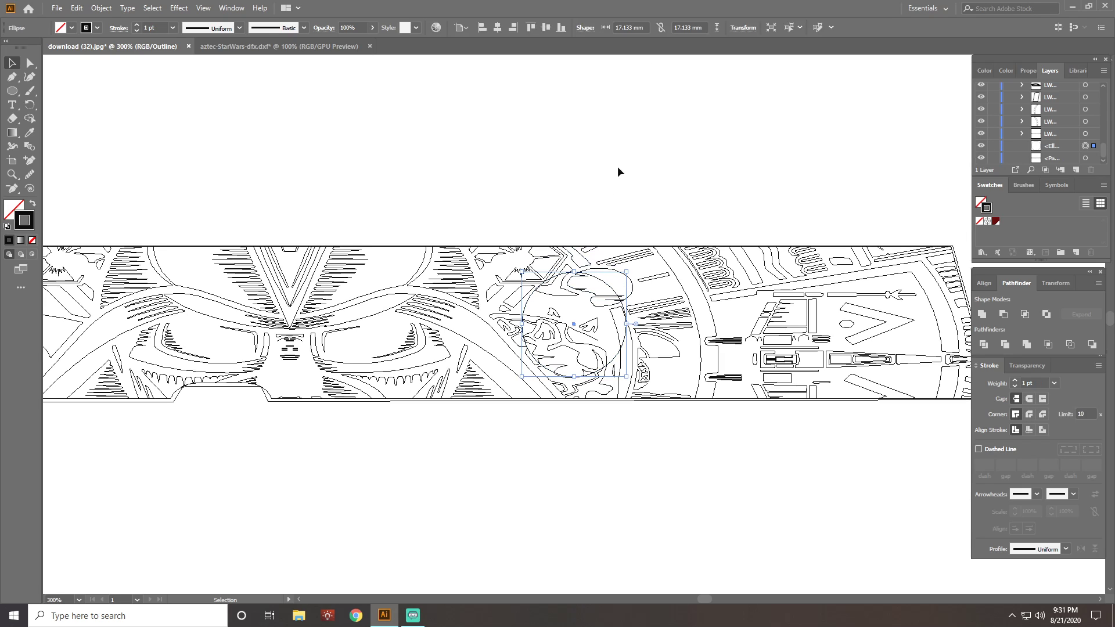
click(100, 8)
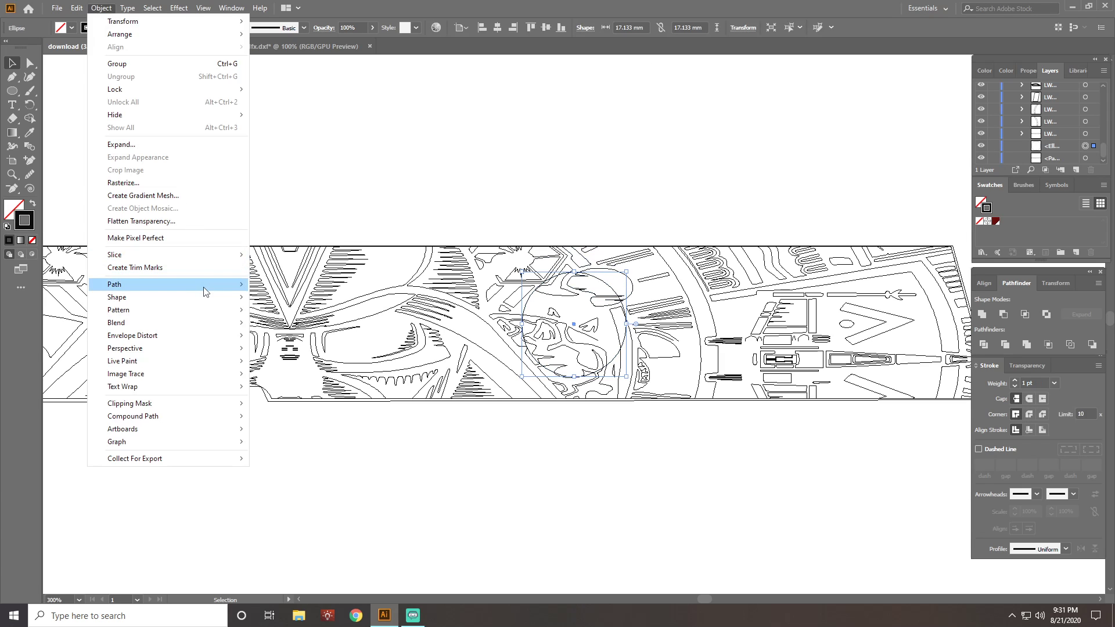
mouse_move(206, 288)
click(304, 327)
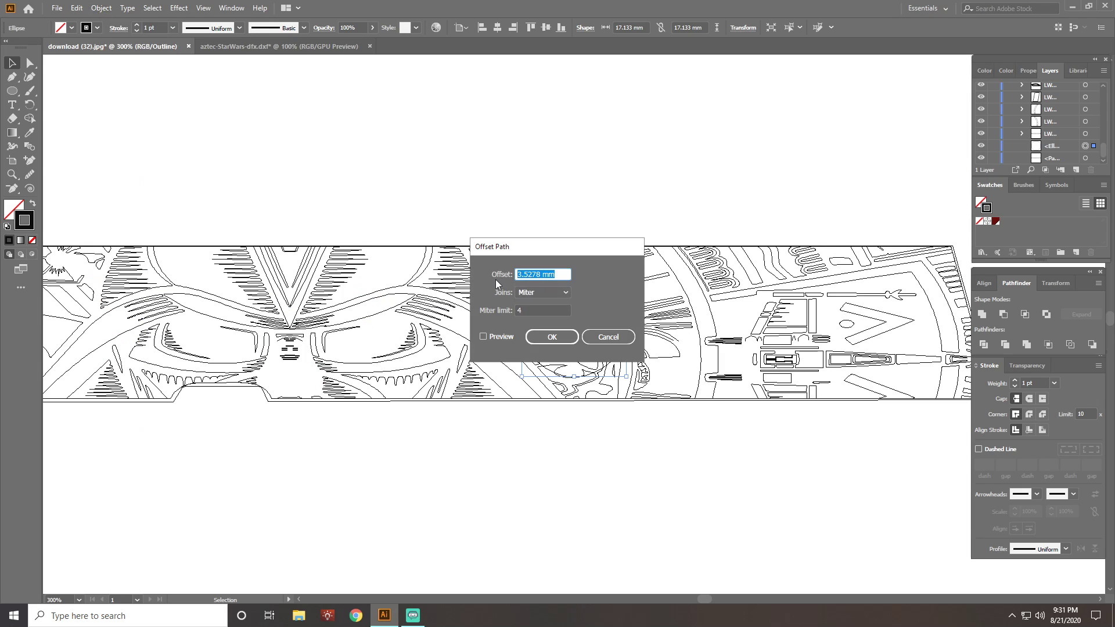
text(0.5)
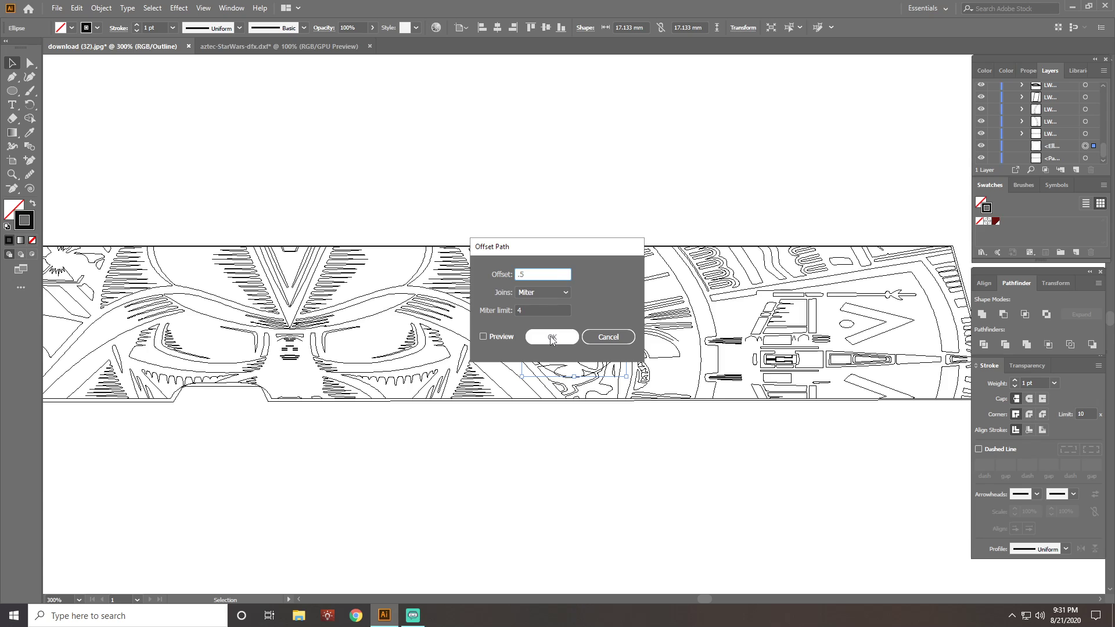
click(549, 335)
click(534, 179)
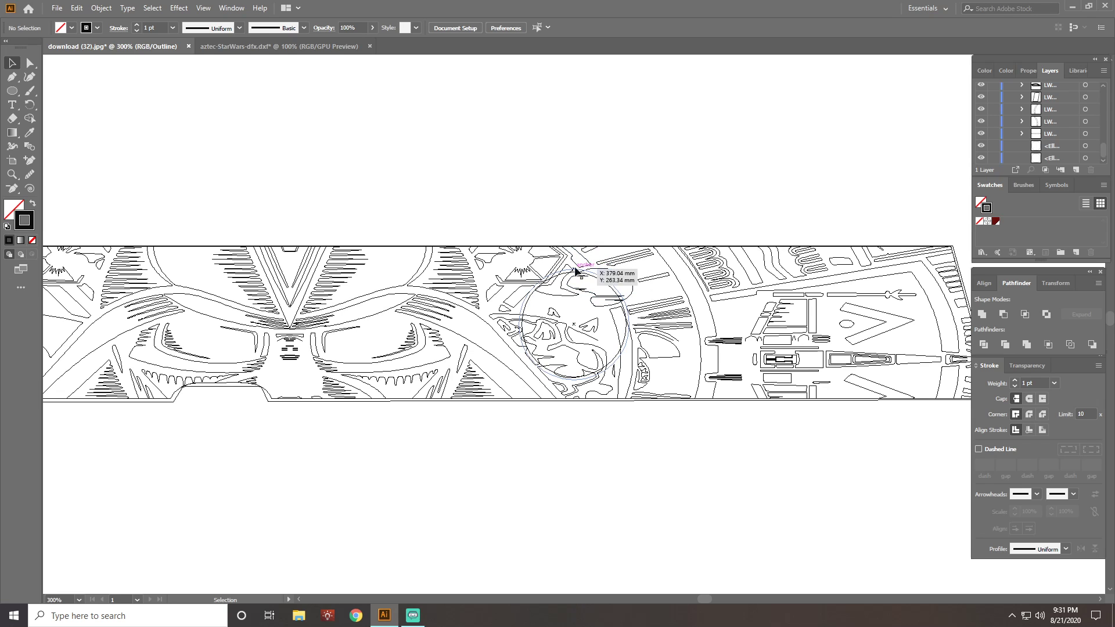
- Move the offset circle out of the artwork into the blank area above the slide
drag(472, 211, 743, 492)
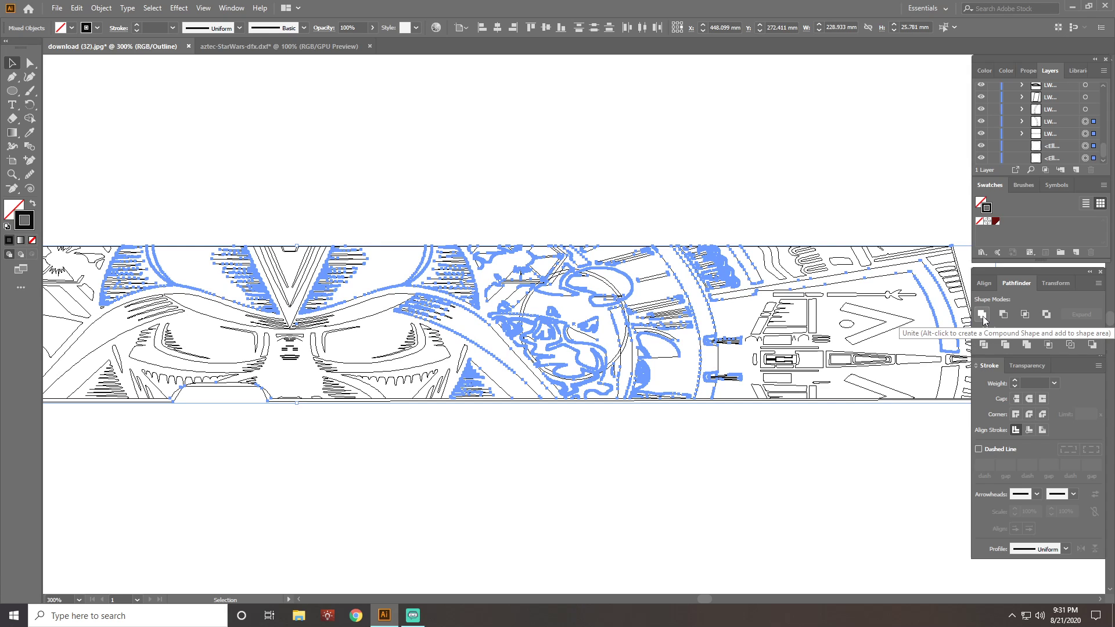
click(660, 174)
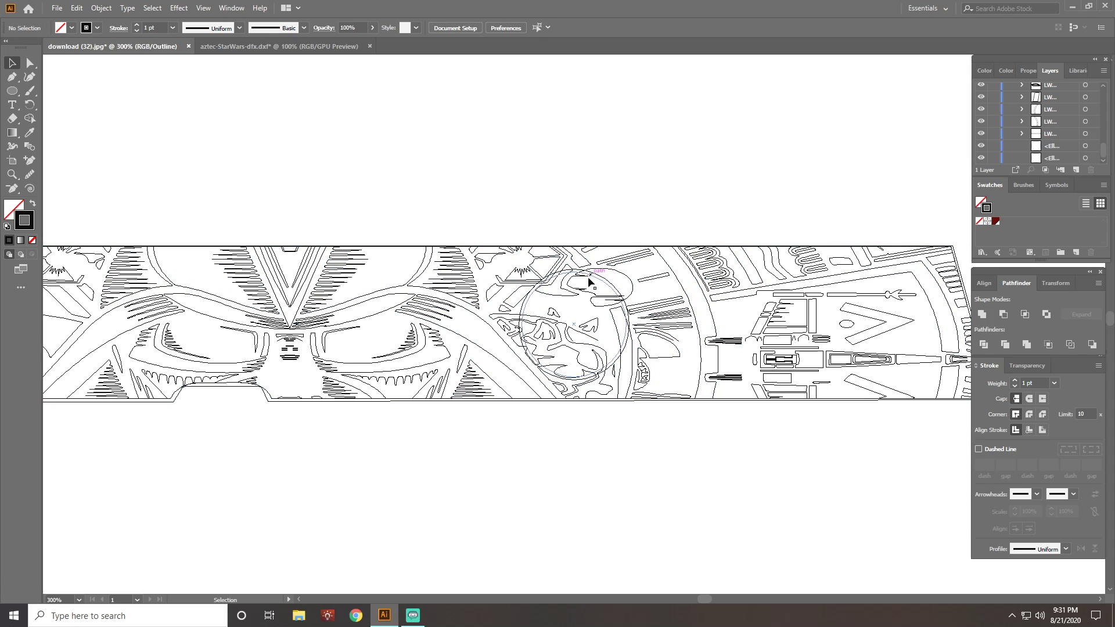
drag(600, 283, 575, 96)
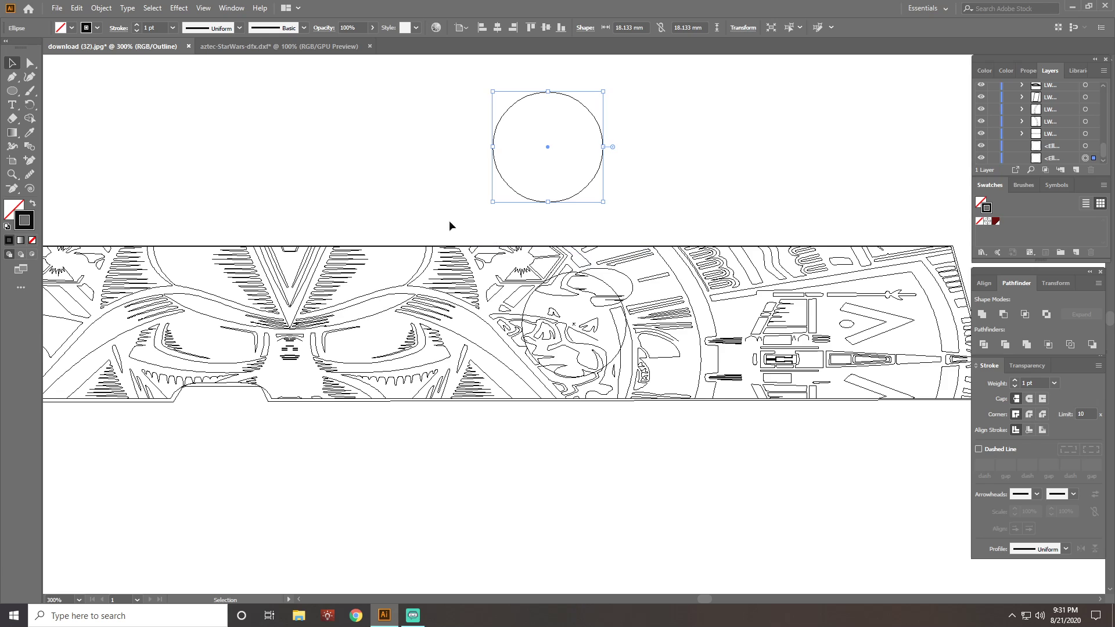
- Try to combine the whole slide artwork, without the separated circle, using Pathfinder Unite and Divide
scroll(414, 239, down, 3)
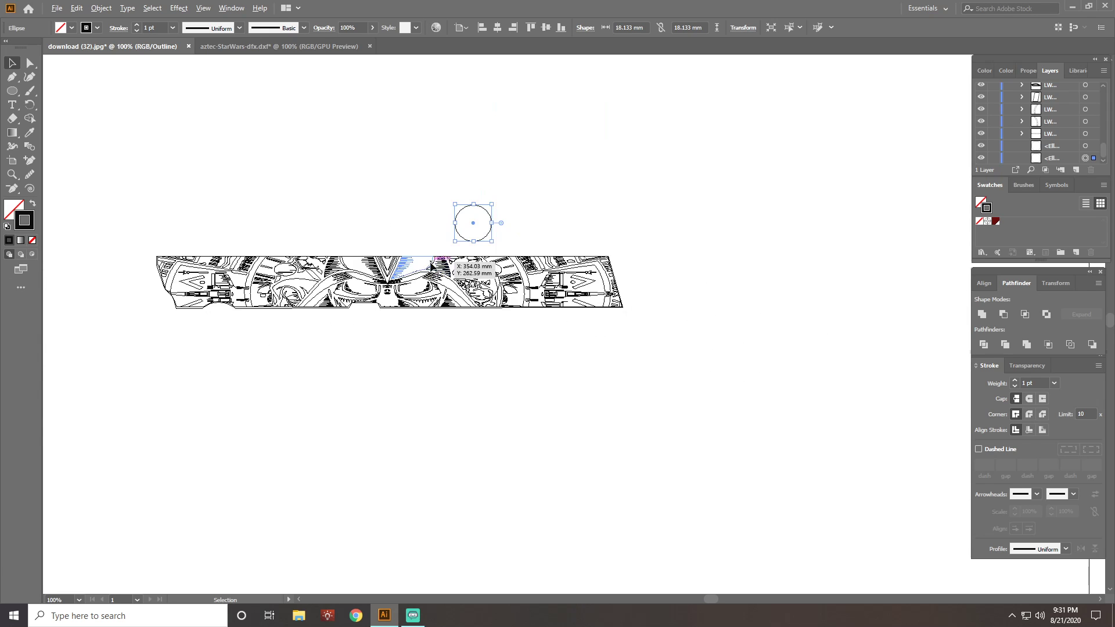
drag(143, 248, 682, 378)
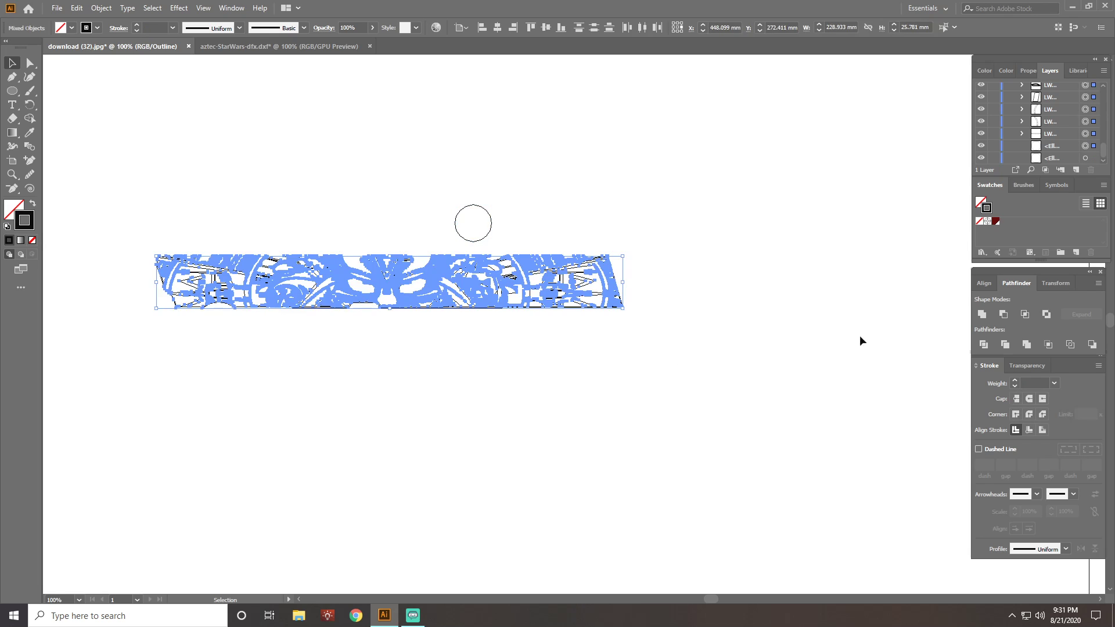
click(980, 314)
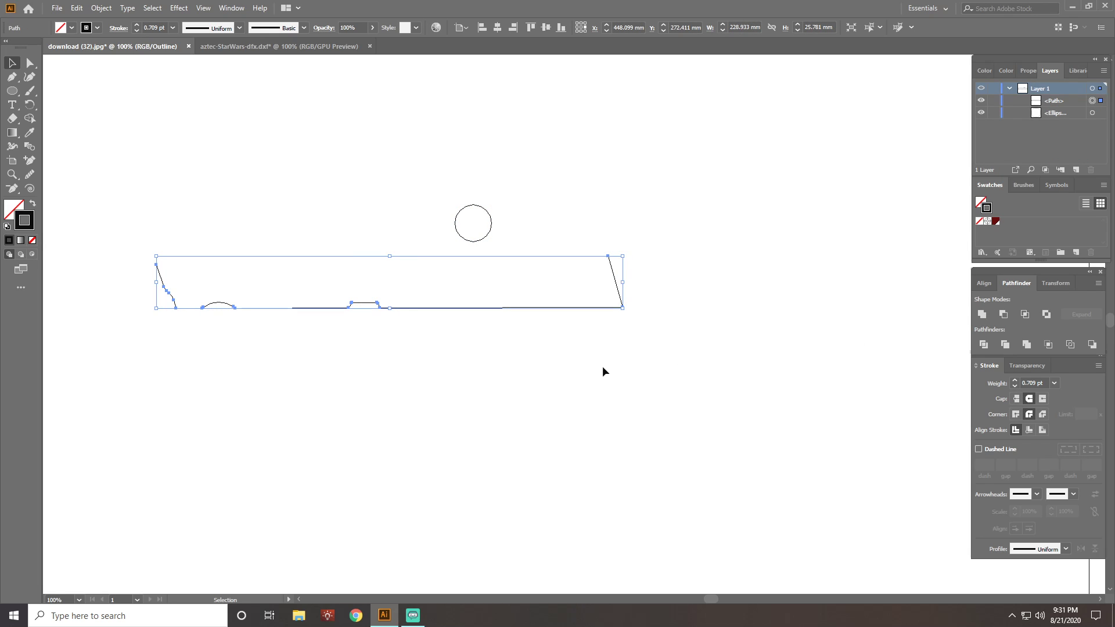
key(ctrl+z)
click(986, 348)
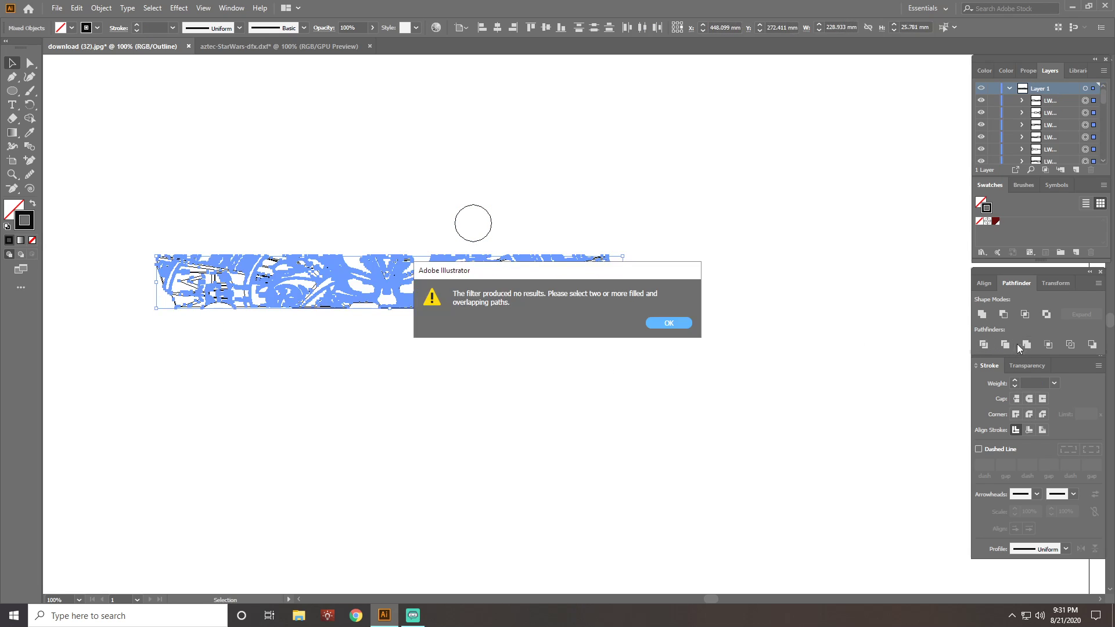
click(682, 323)
click(559, 333)
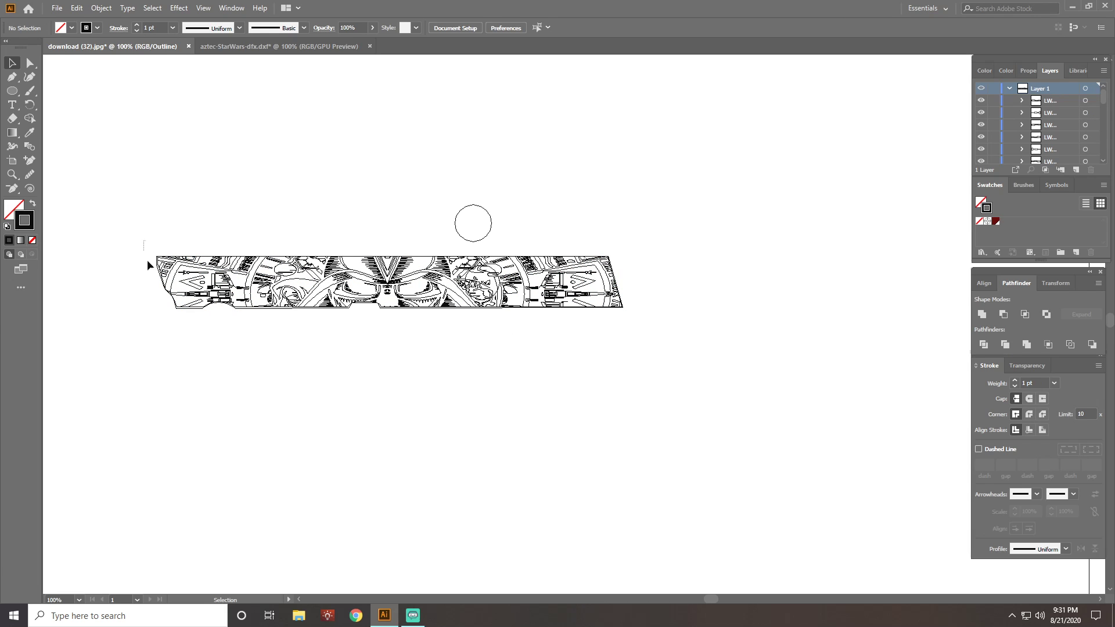
- Try the Pathfinder Exclude shape mode on the whole slide artwork and undo it
drag(145, 241, 680, 369)
drag(144, 248, 647, 363)
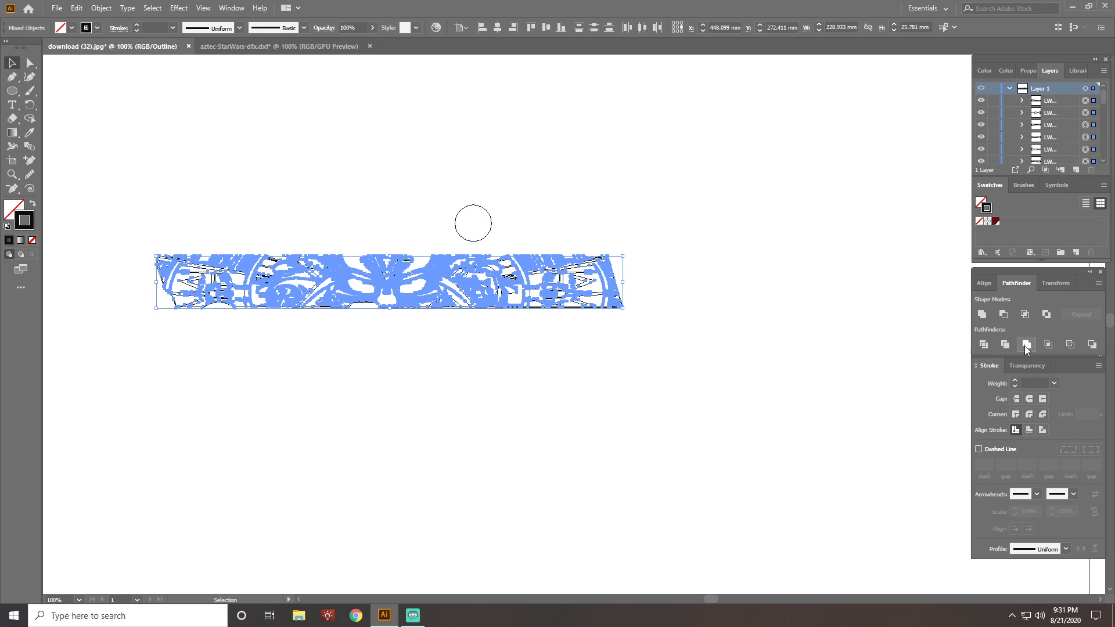
click(1046, 314)
click(589, 376)
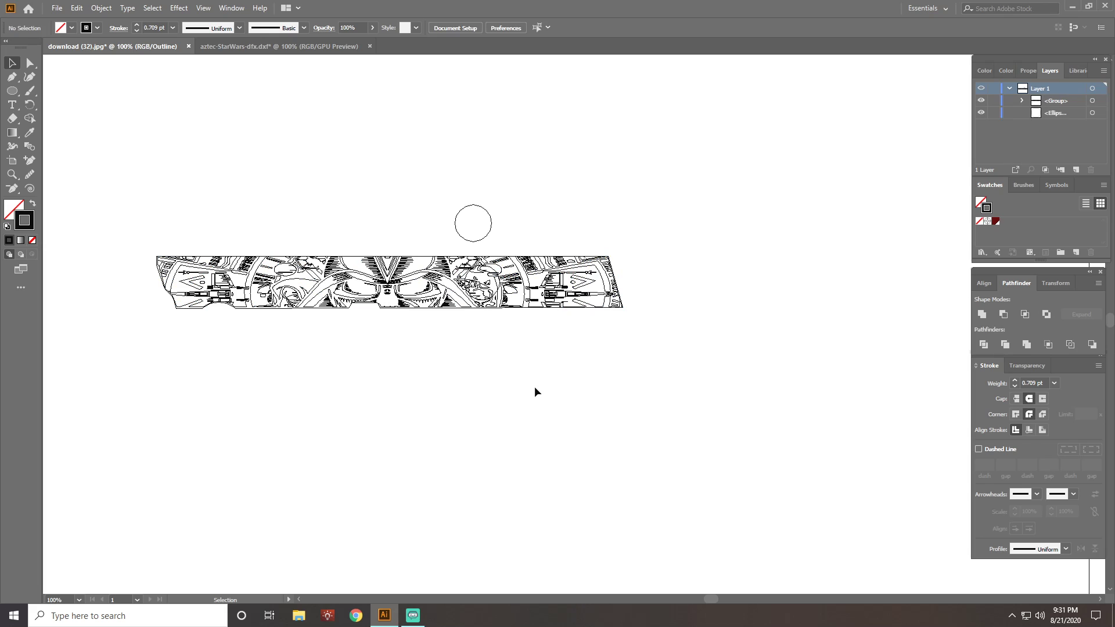
key(ctrl+z)
key(ctrl+z)
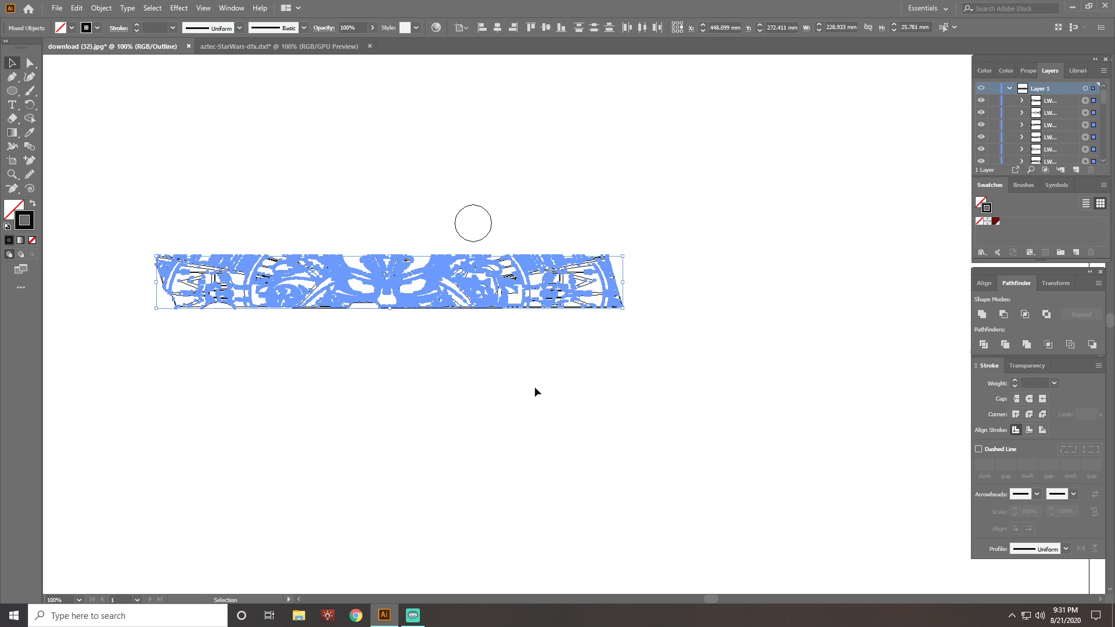
- Delete the separate circle above the slide
click(437, 181)
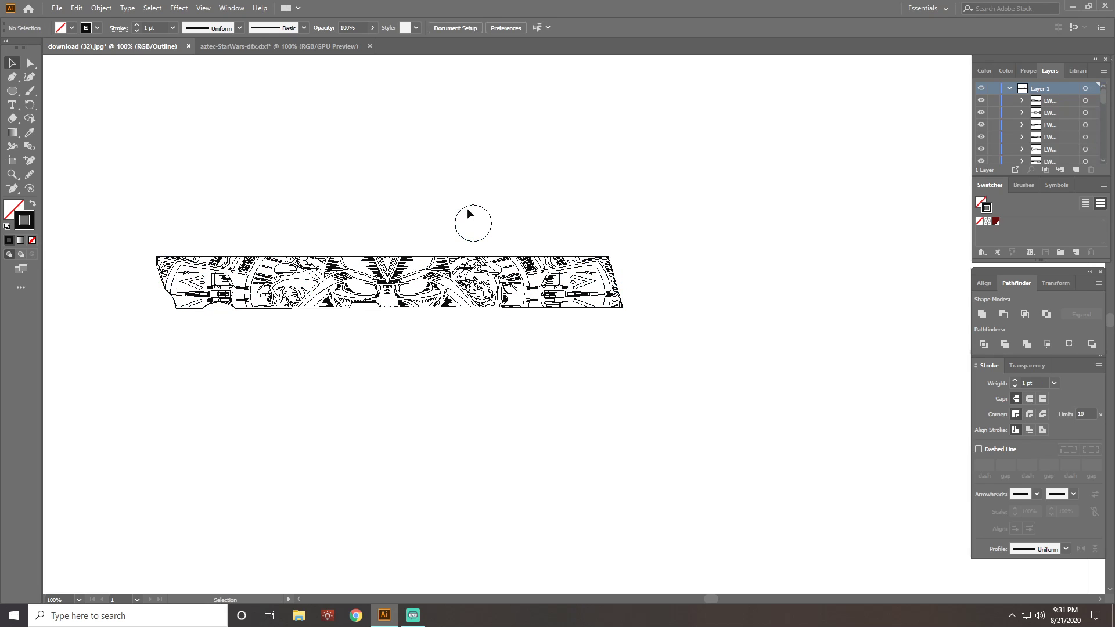
key(Delete)
- Set the Eraser size to 48 pt and compare it with the circle right of the central face
scroll(244, 235, up, 3)
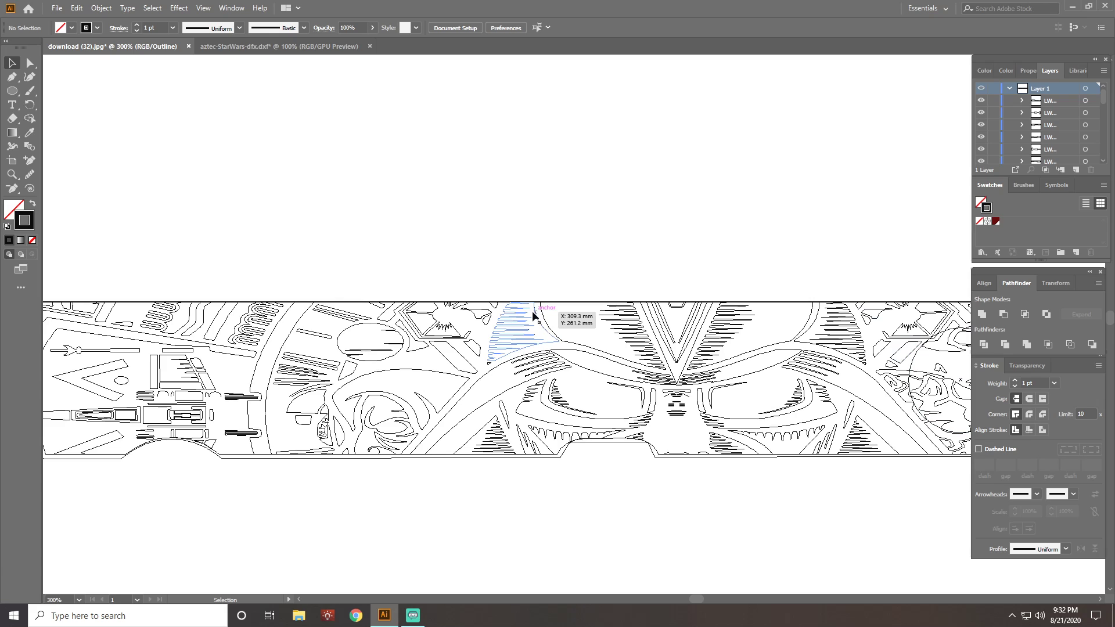
scroll(540, 314, right, 10)
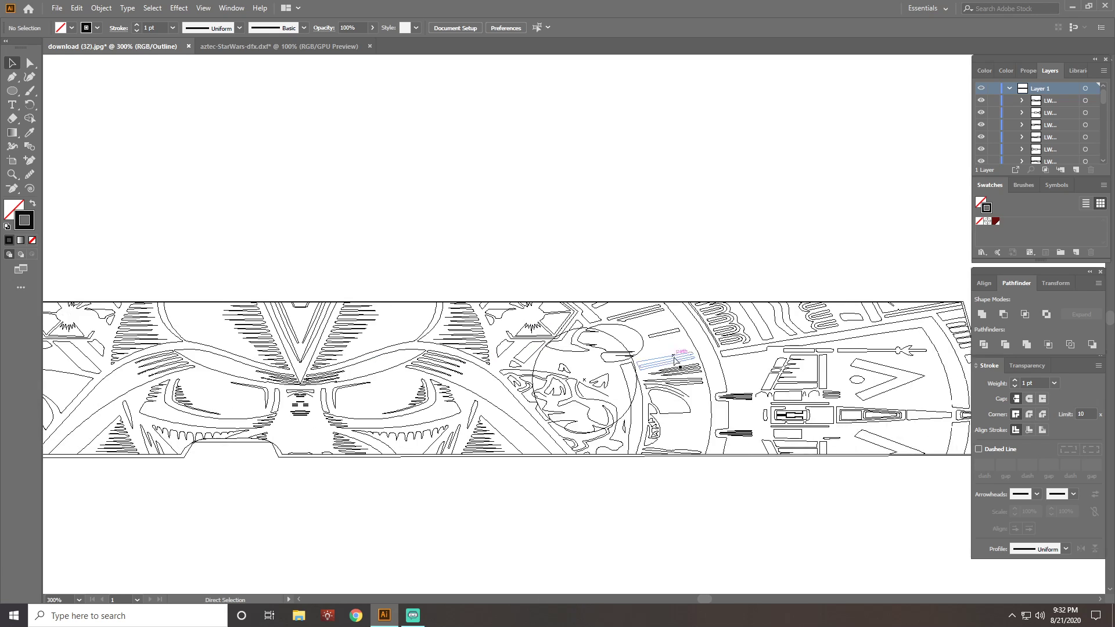
scroll(675, 360, right, 3)
key(shift+e)
key(Return)
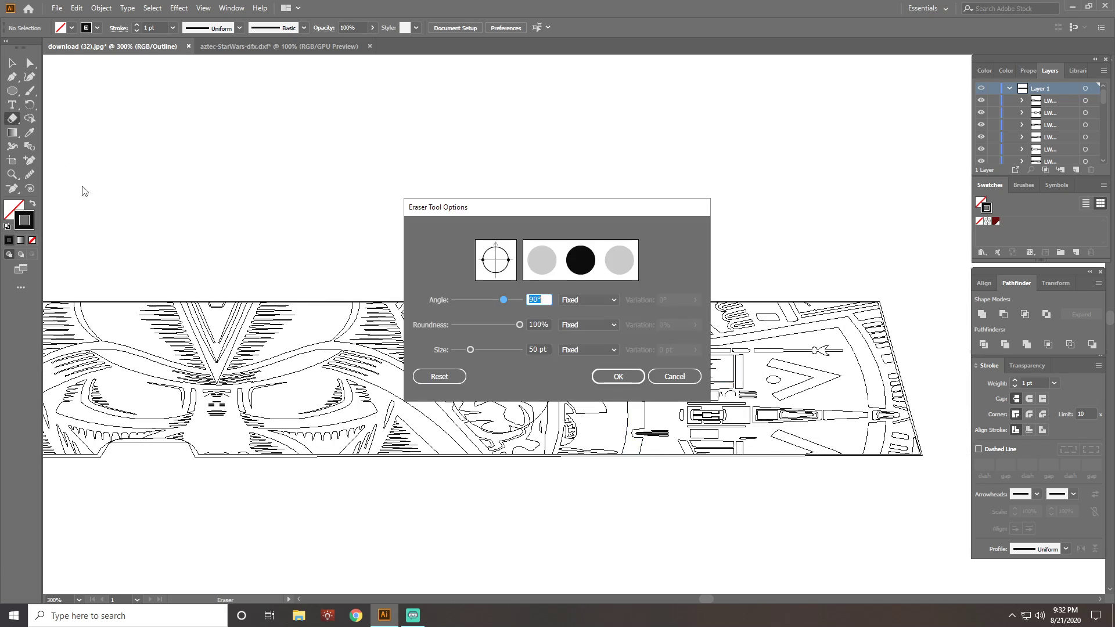
click(618, 377)
scroll(497, 378, up, 1)
scroll(498, 380, up, 1)
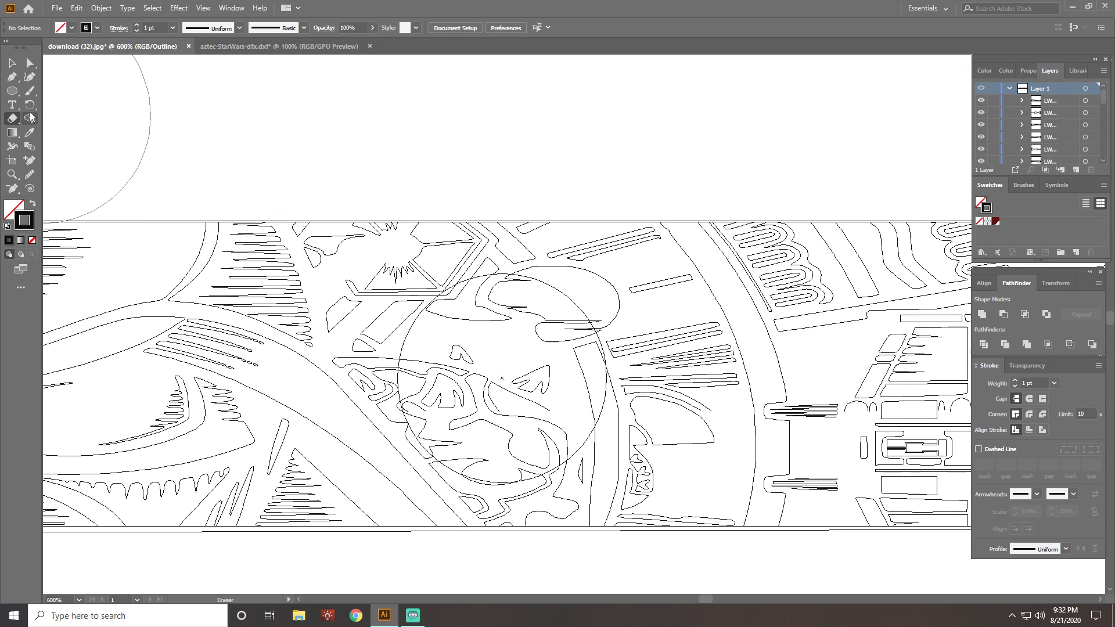
double_click(12, 119)
double_click(537, 348)
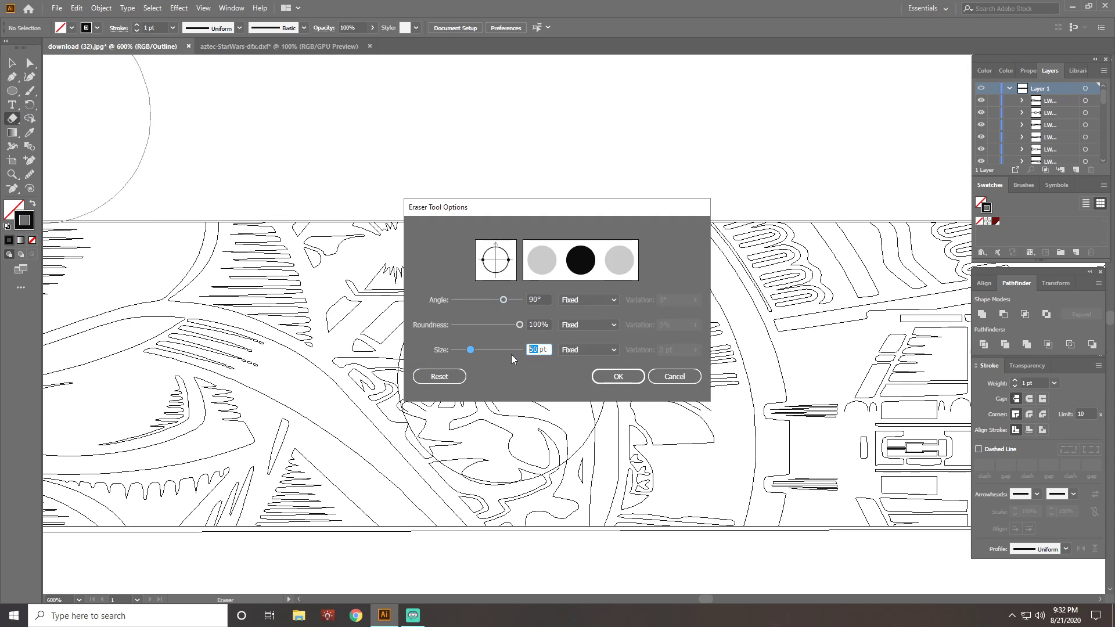
text(60)
key(Return)
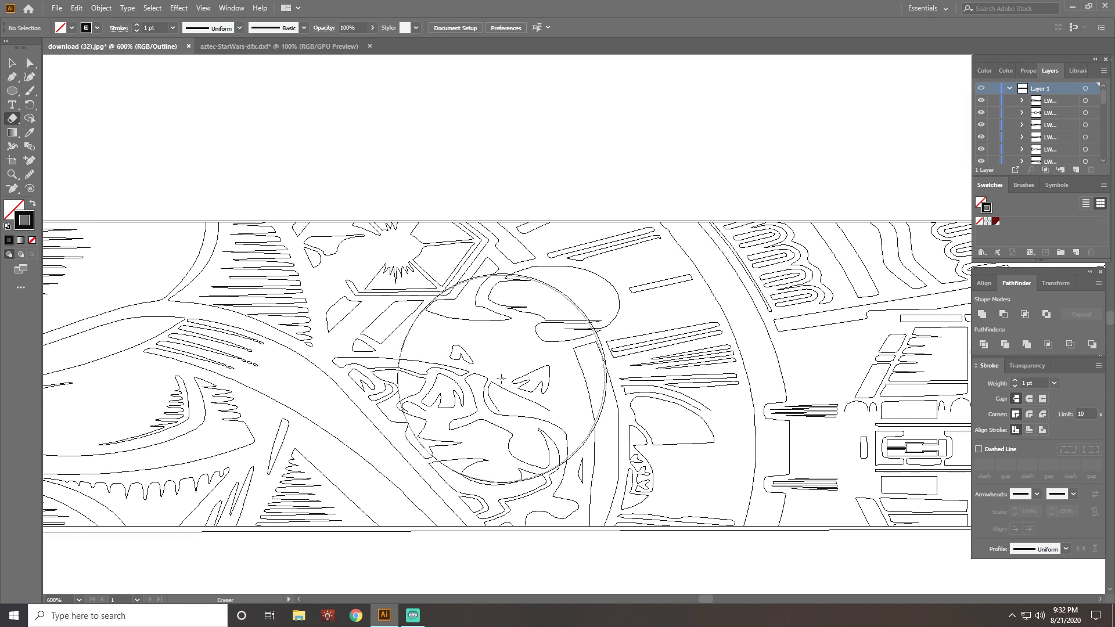
- Adjust the Eraser to slightly larger than the circle right of the central face and erase all artwork inside it
double_click(11, 118)
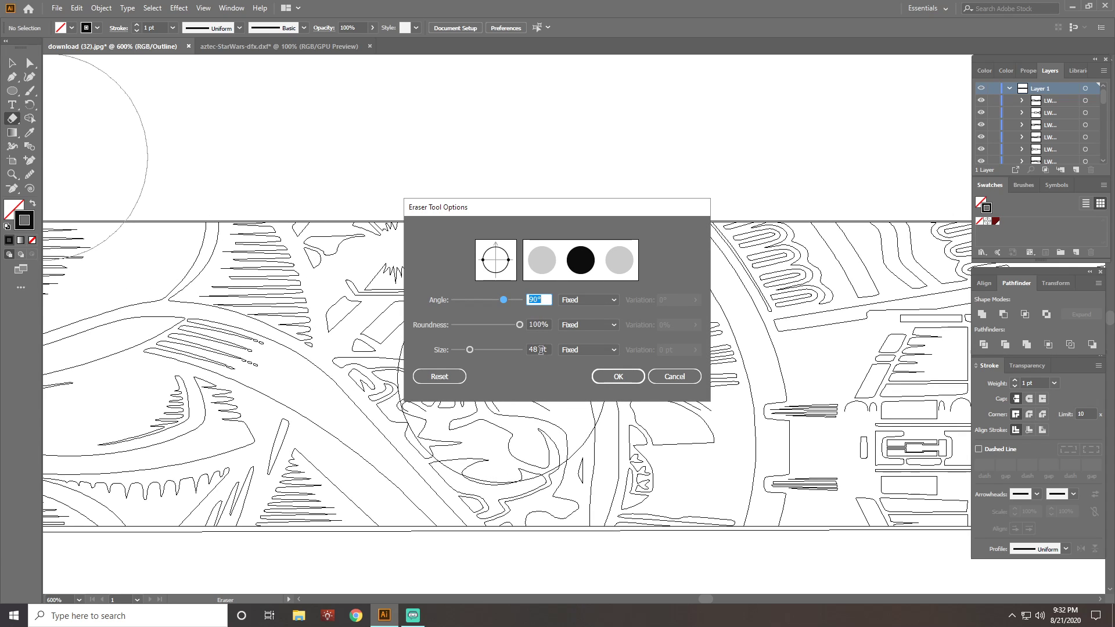
click(540, 350)
key(Return)
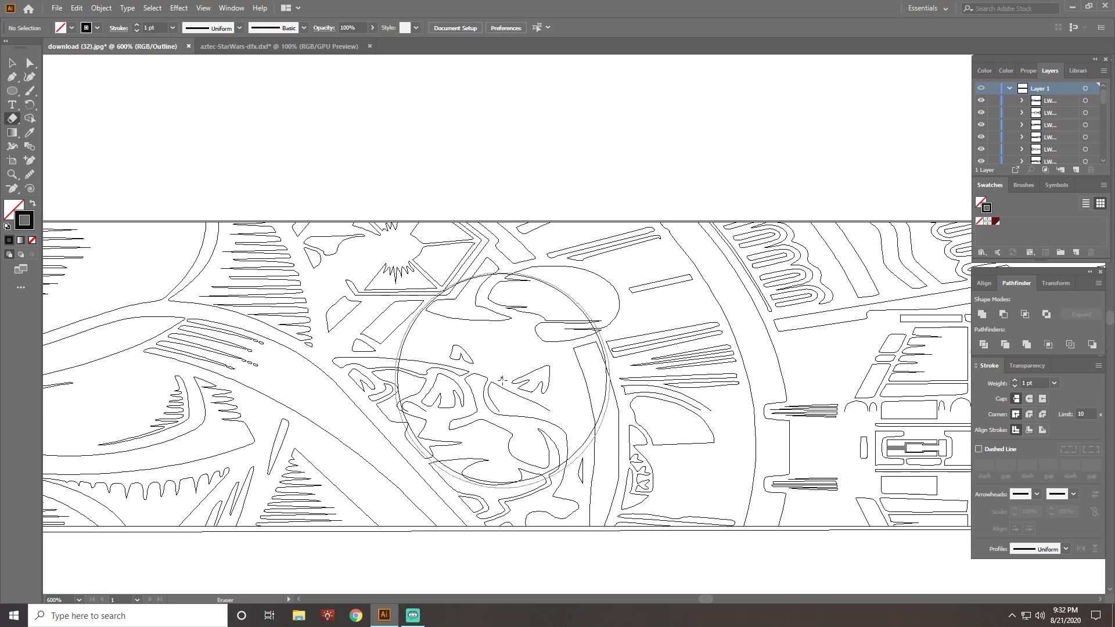
double_click(11, 119)
click(535, 349)
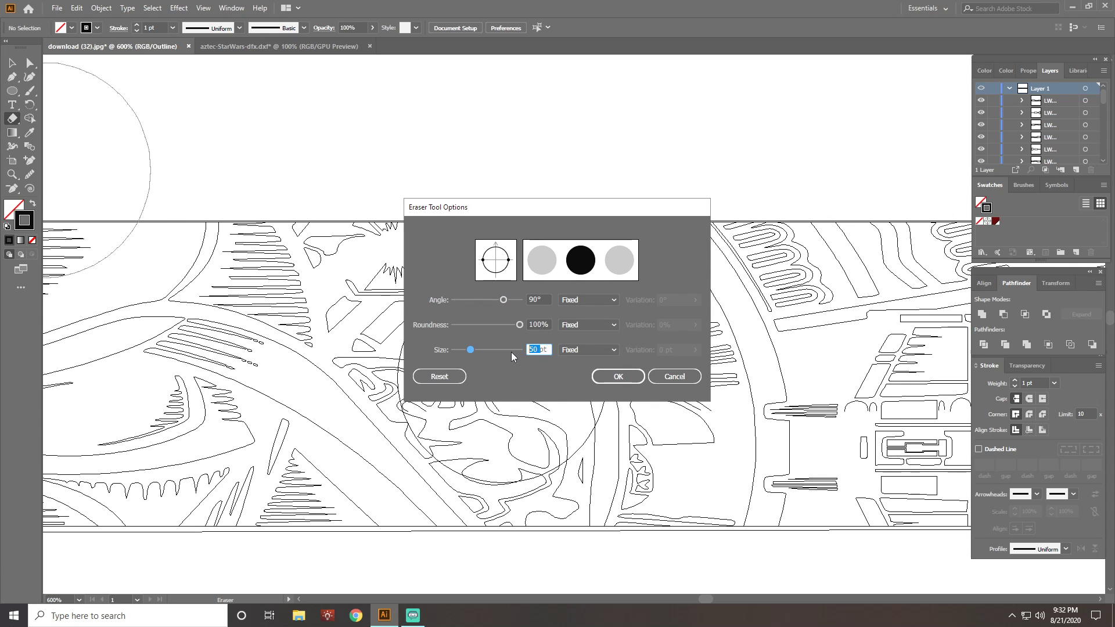
key(Return)
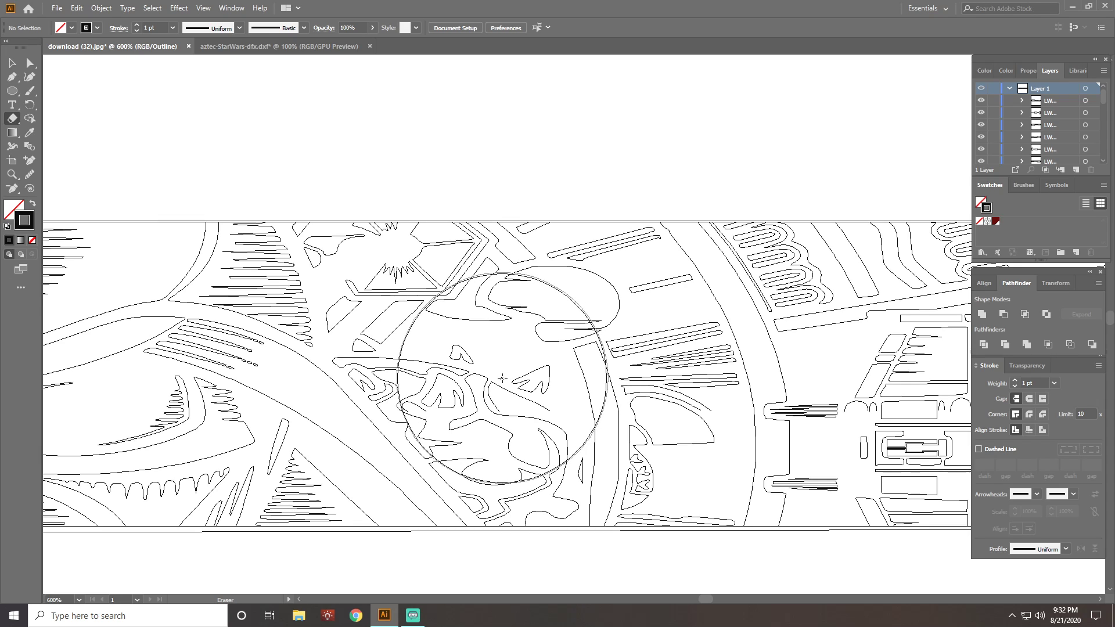
click(502, 378)
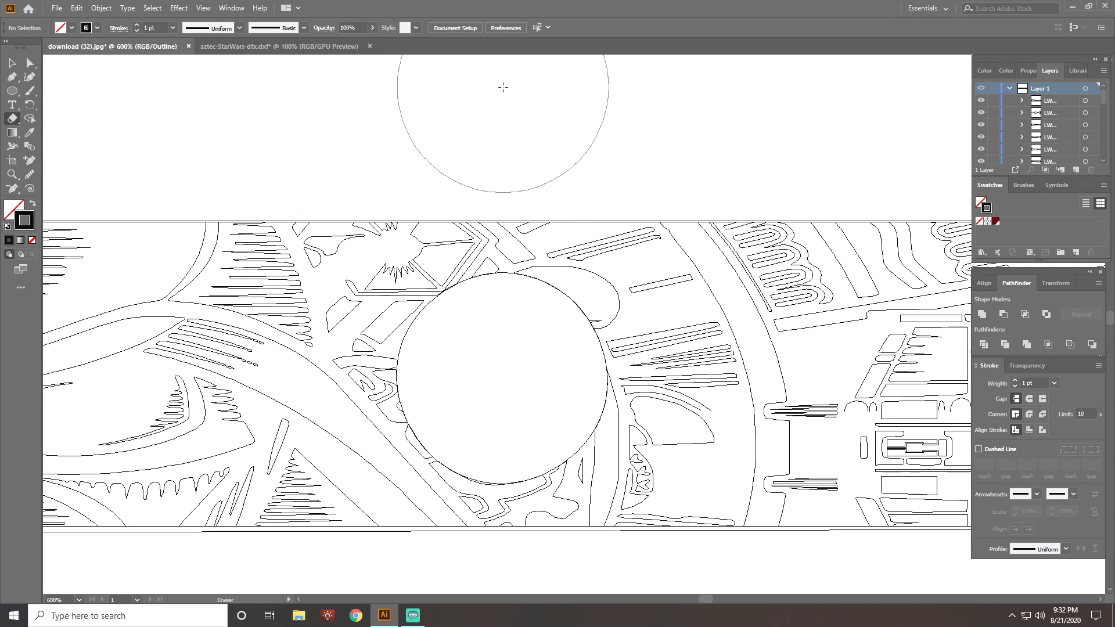
- Examine the whole trimmed slide artwork, its outer outline and the cleared circular area
alt+scroll(503, 134, down, 4)
click(12, 63)
alt+scroll(360, 322, down, 2)
alt+scroll(361, 332, up, 1)
ctrl+scroll(345, 329, left, 3)
alt+scroll(343, 327, up, 2)
scroll(378, 331, up, 2)
scroll(418, 339, up, 1)
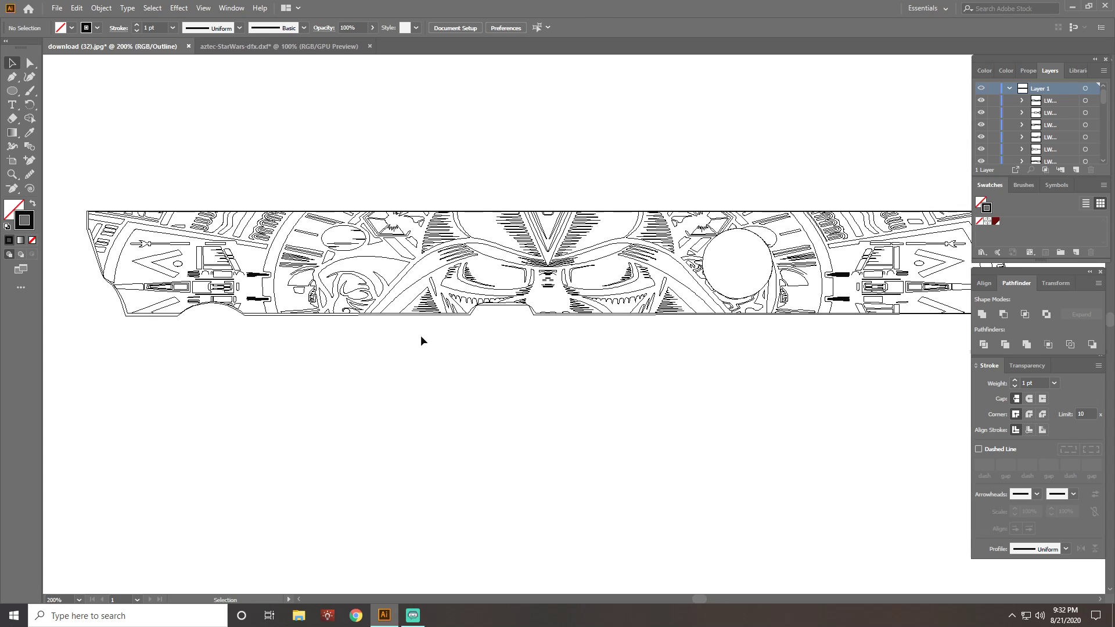
alt+scroll(661, 378, down, 2)
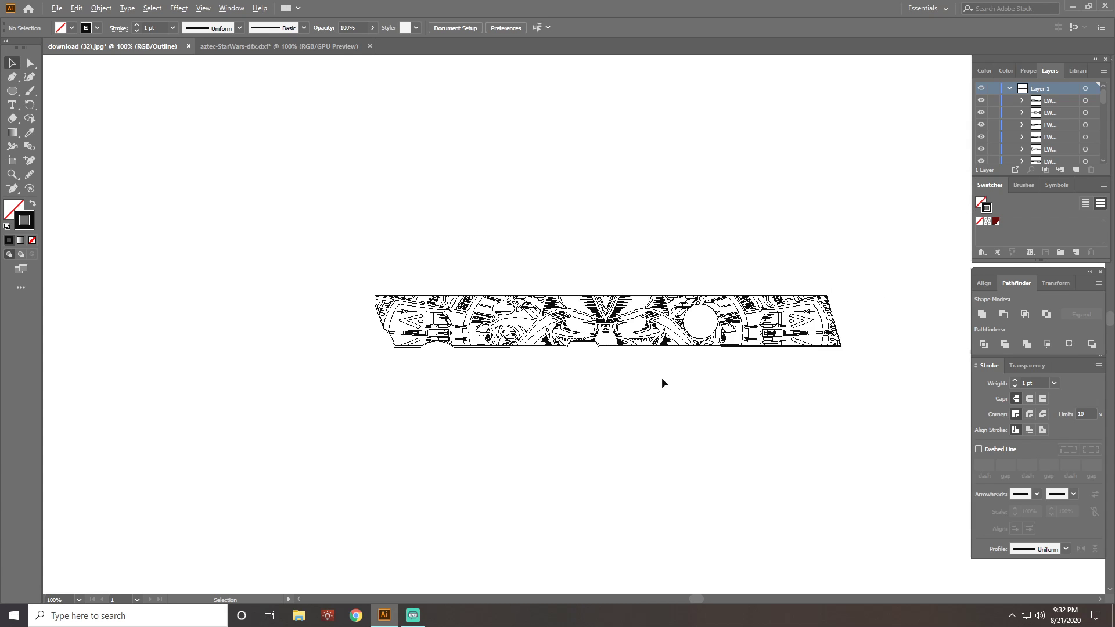
alt+scroll(778, 384, up, 1)
alt+scroll(776, 384, up, 1)
alt+scroll(735, 379, down, 1)
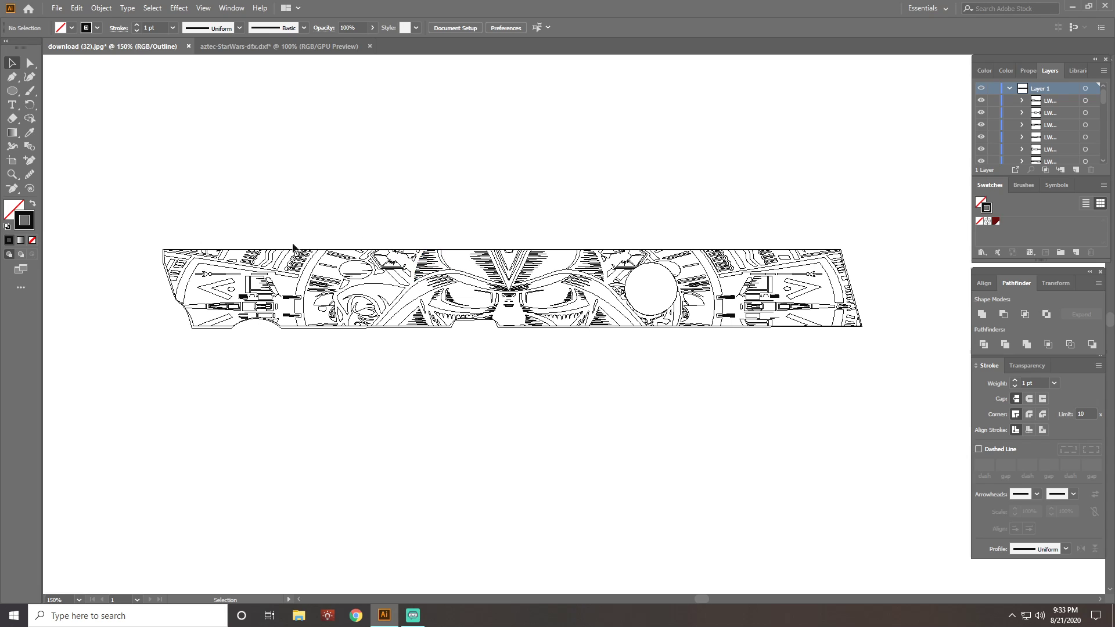
click(198, 329)
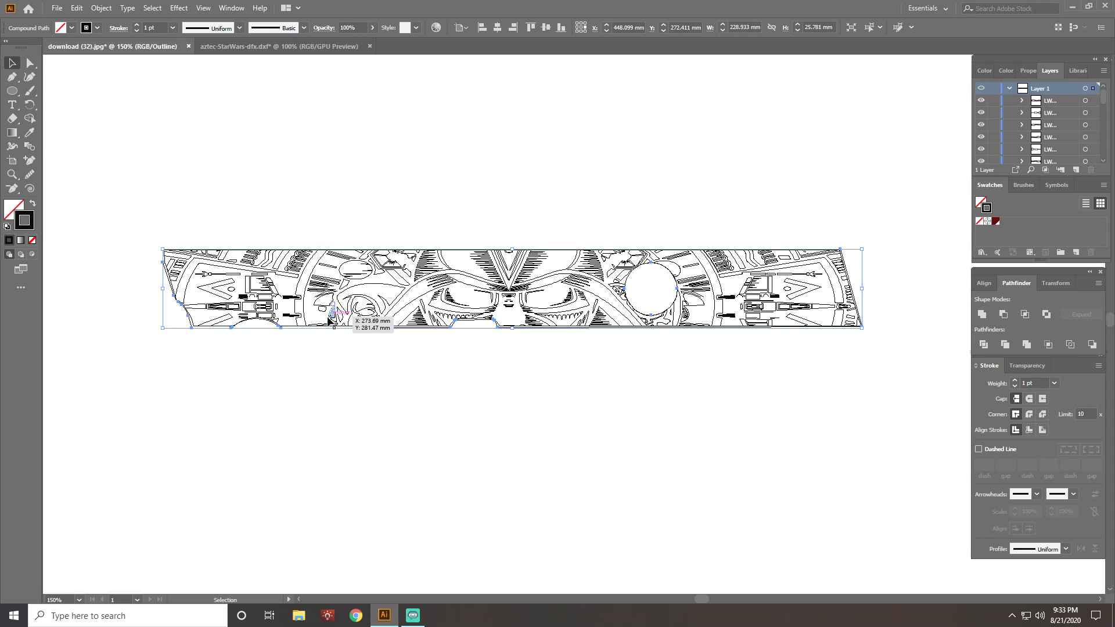
click(401, 413)
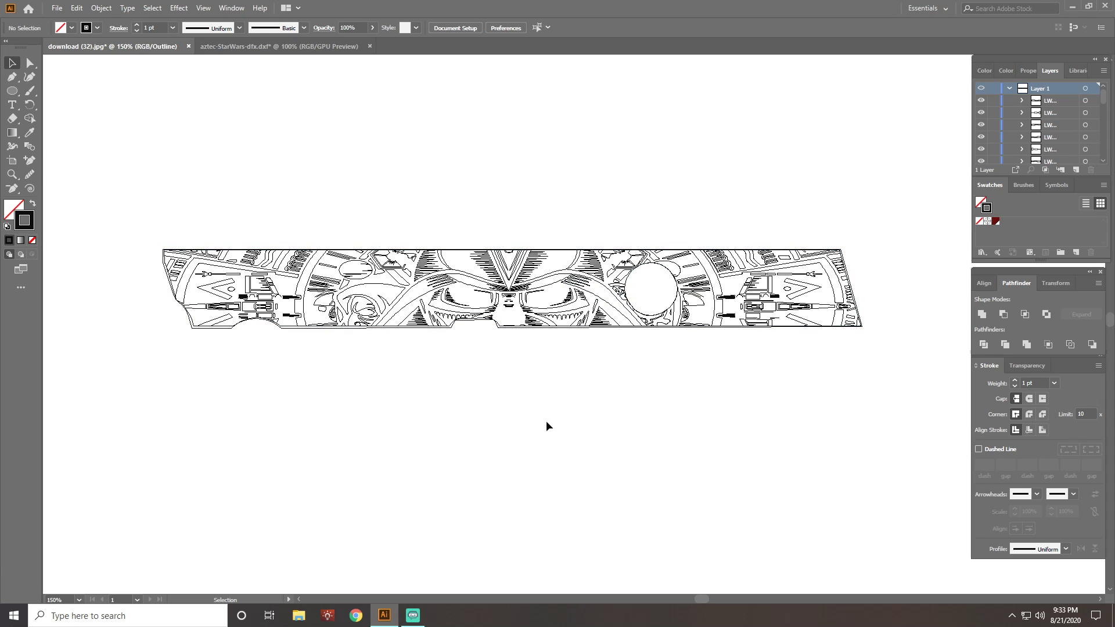
- Try shifting the anchor points at both ends of the curved cutout in the slide's lower edge, and undo the shift
scroll(239, 375, up, 4)
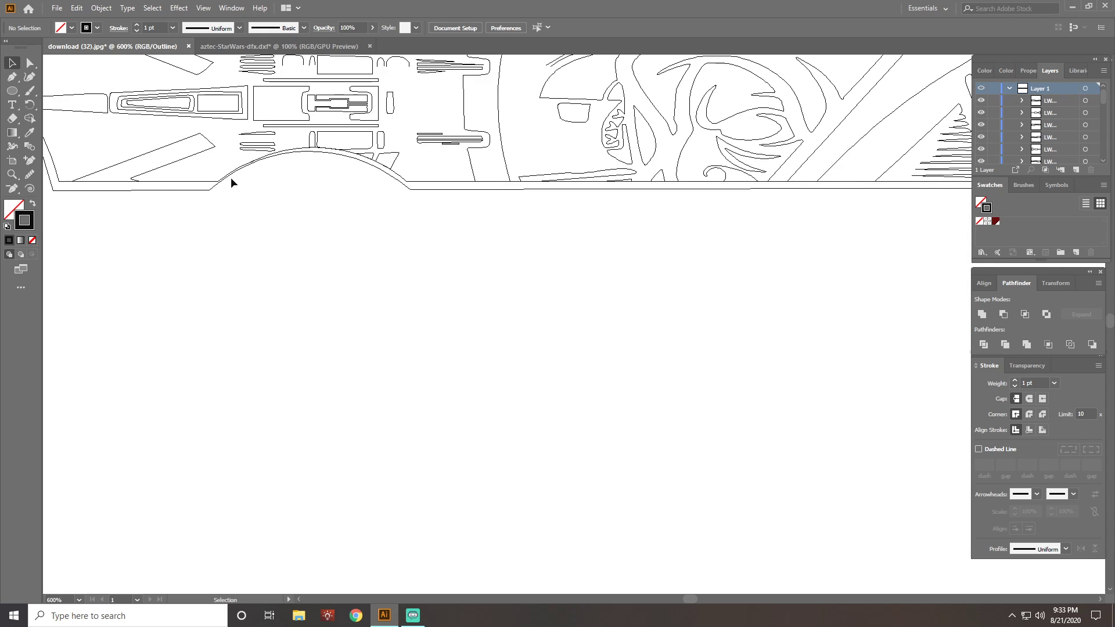
click(31, 63)
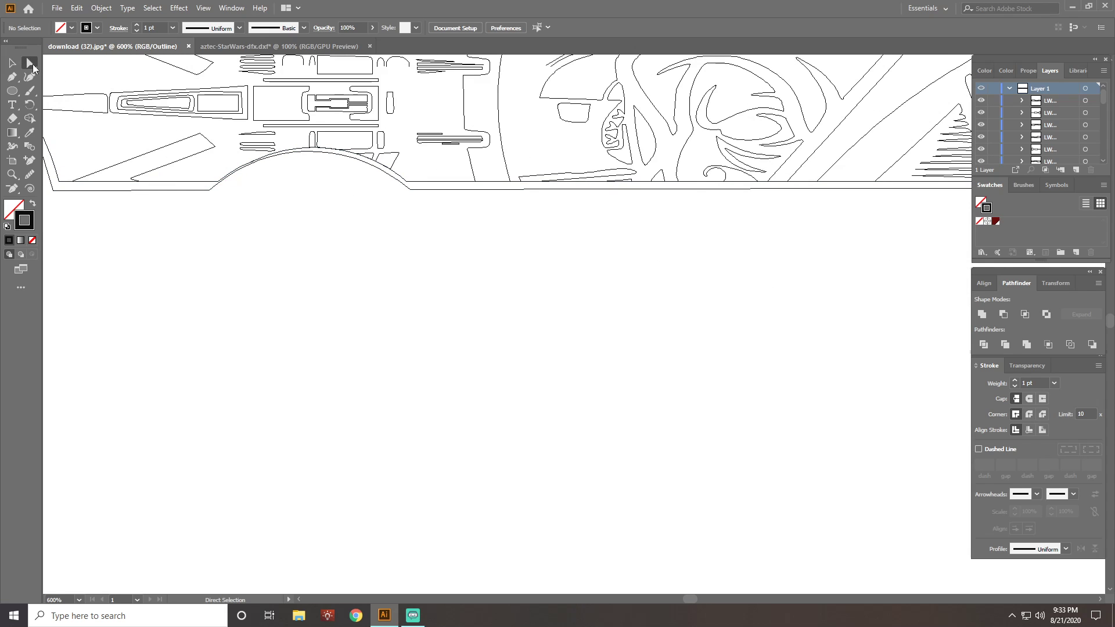
click(209, 190)
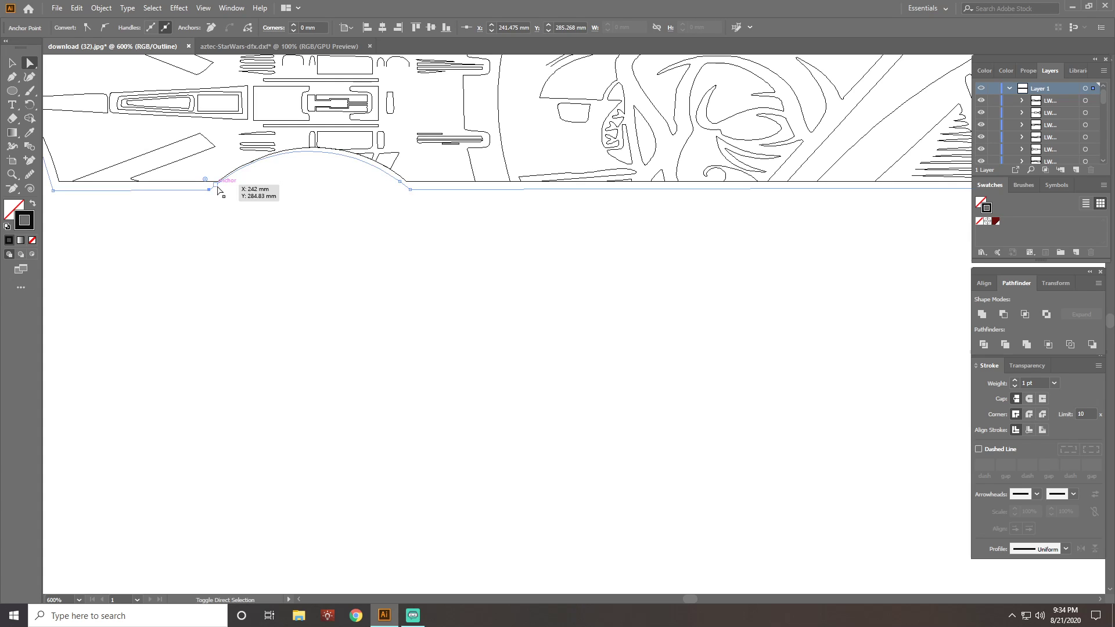
click(221, 186)
click(410, 189)
mouse_move(409, 189)
mouse_down()
mouse_move(469, 190)
mouse_move(419, 190)
mouse_up()
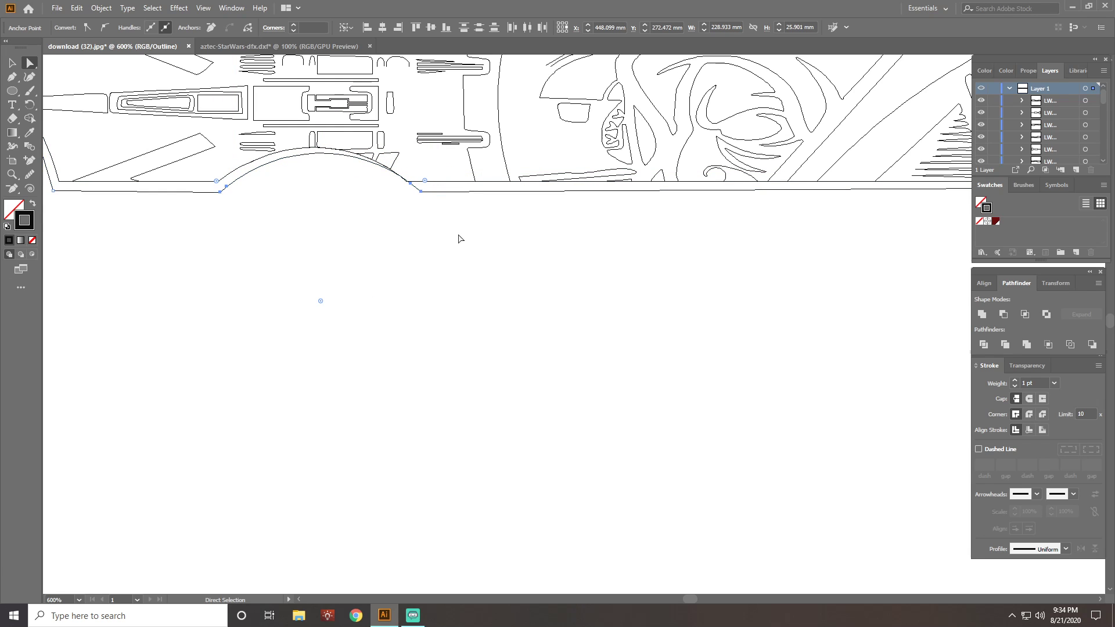
key(Left)
key(Left)
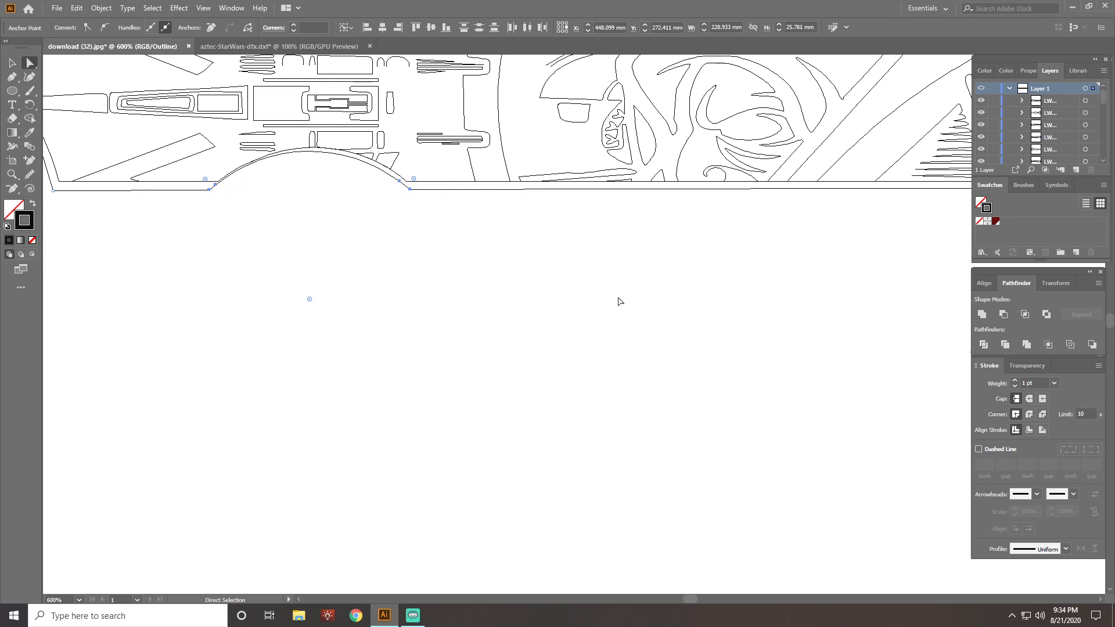
- Try adjusting the anchor points of the notch below the central face, and deselect them
scroll(641, 294, down, 5)
scroll(684, 279, up, 5)
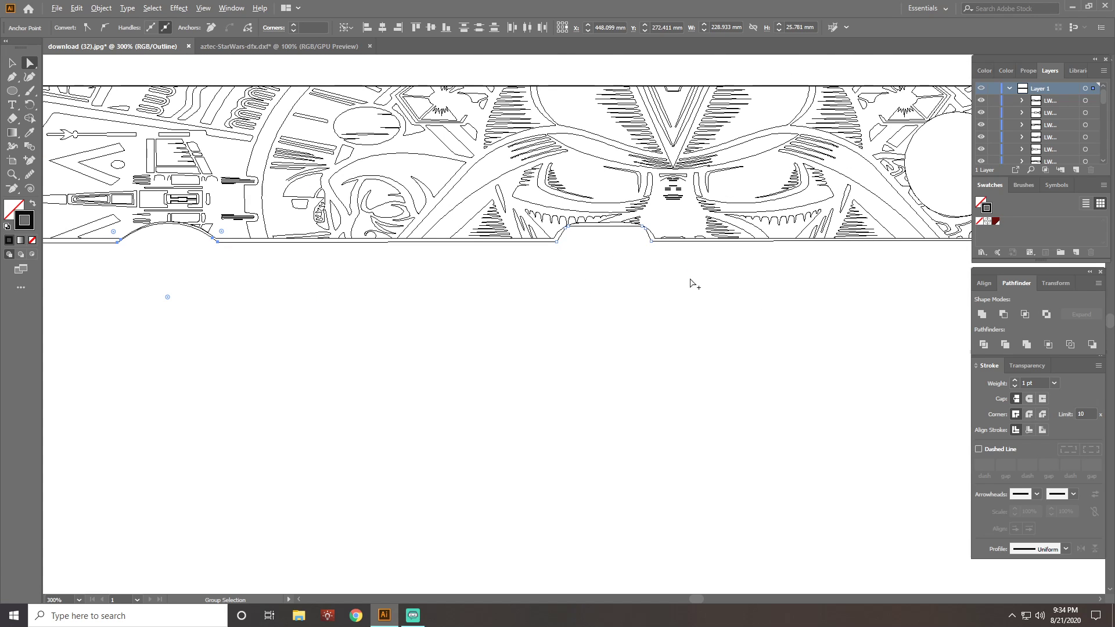
click(467, 219)
click(551, 198)
click(639, 191)
drag(639, 192, 639, 186)
click(584, 228)
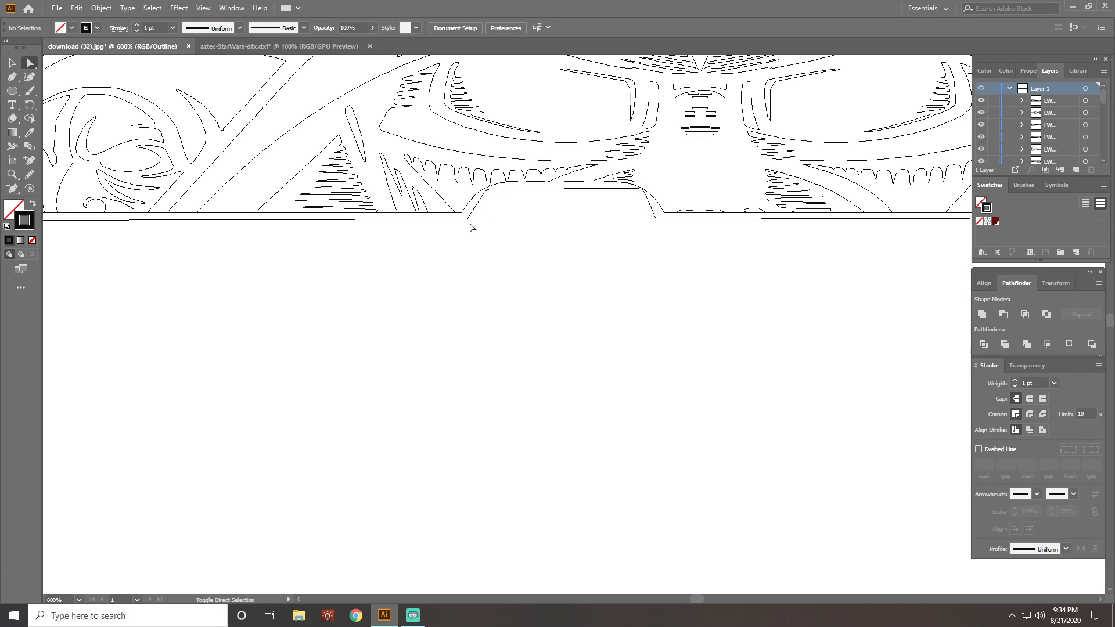
- Shift the six anchor points of the notch below the central face very slightly to the right as a group, and deselect them
scroll(472, 226, up, 2)
drag(460, 218, 461, 222)
click(497, 165)
click(504, 156)
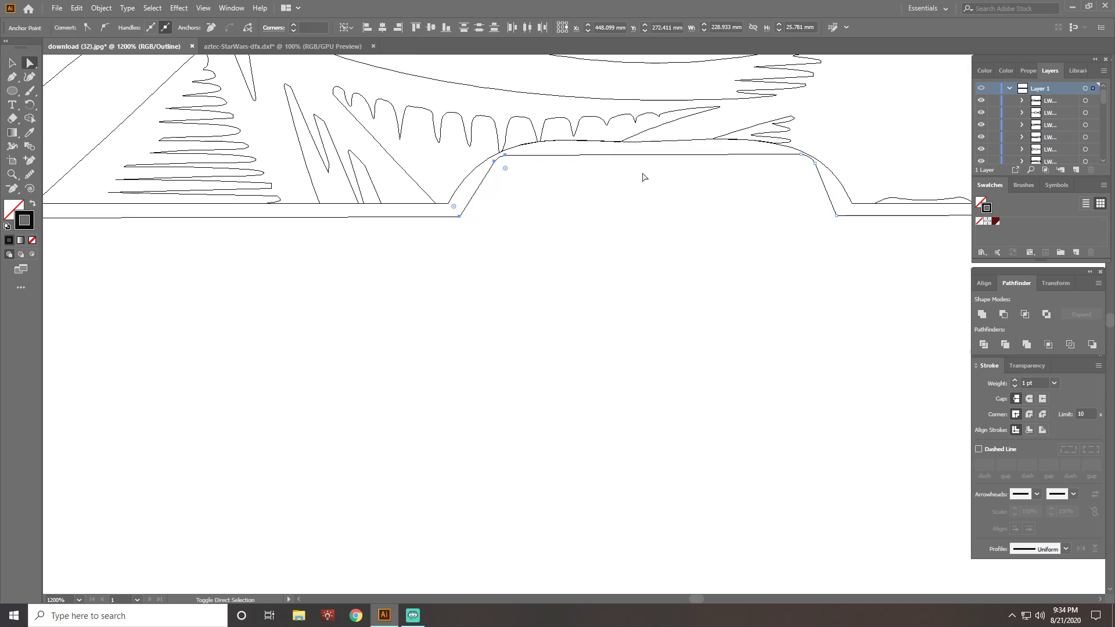
click(801, 155)
click(815, 163)
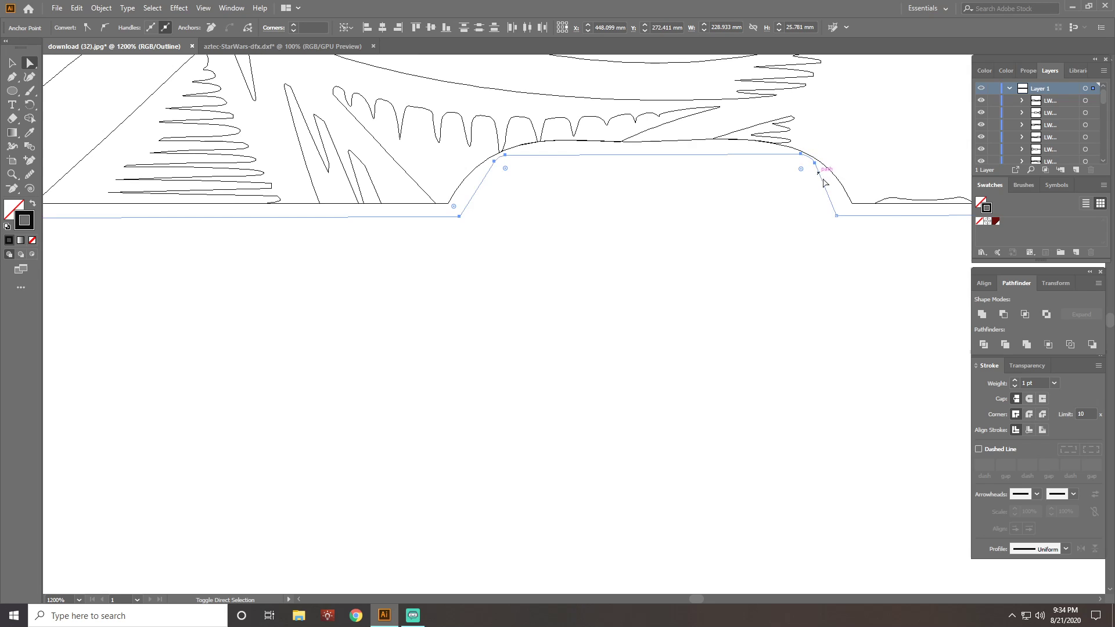
click(837, 216)
mouse_move(836, 215)
mouse_down()
mouse_move(647, 229)
mouse_move(590, 219)
mouse_move(837, 215)
mouse_up()
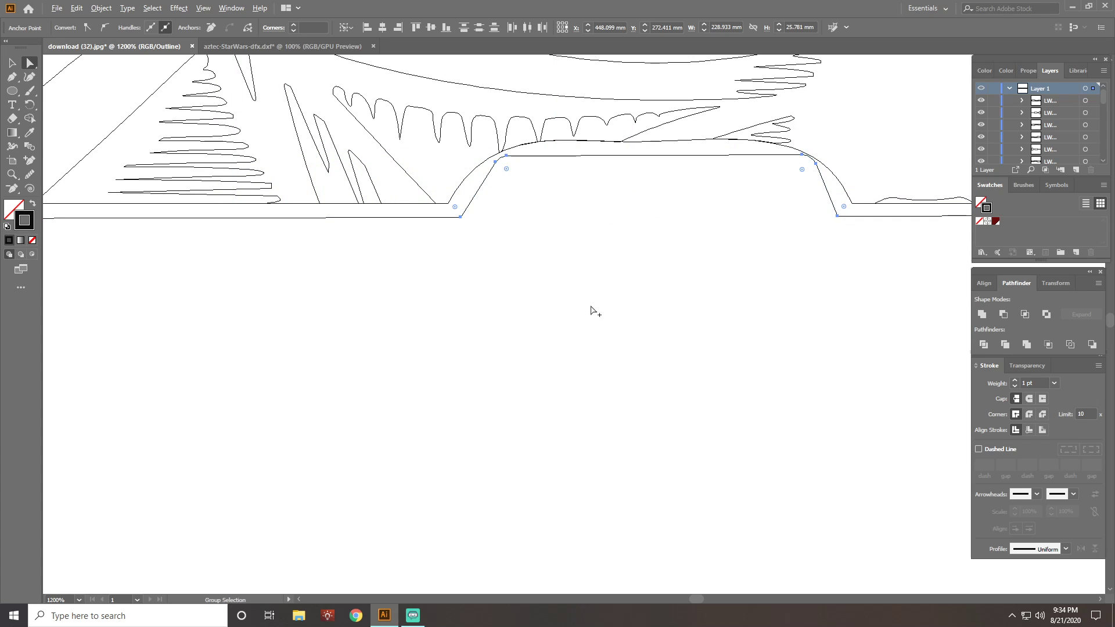
scroll(591, 311, down, 5)
click(468, 380)
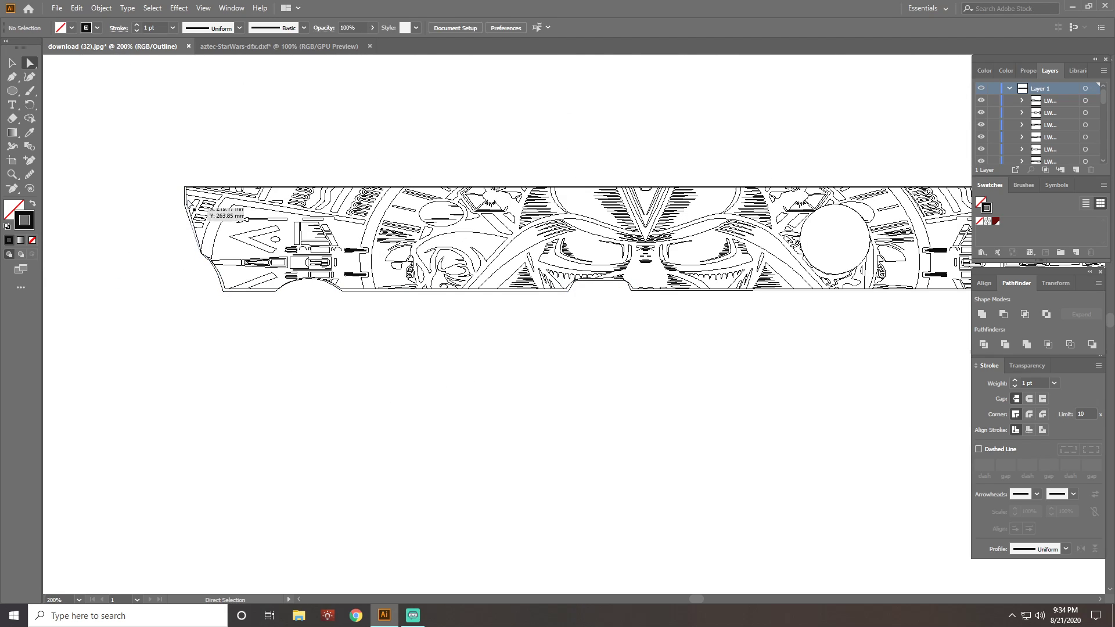
- Examine the complete slide artwork, including its slanted right end, the lower edge and the cleared circle
scroll(256, 290, down, 2)
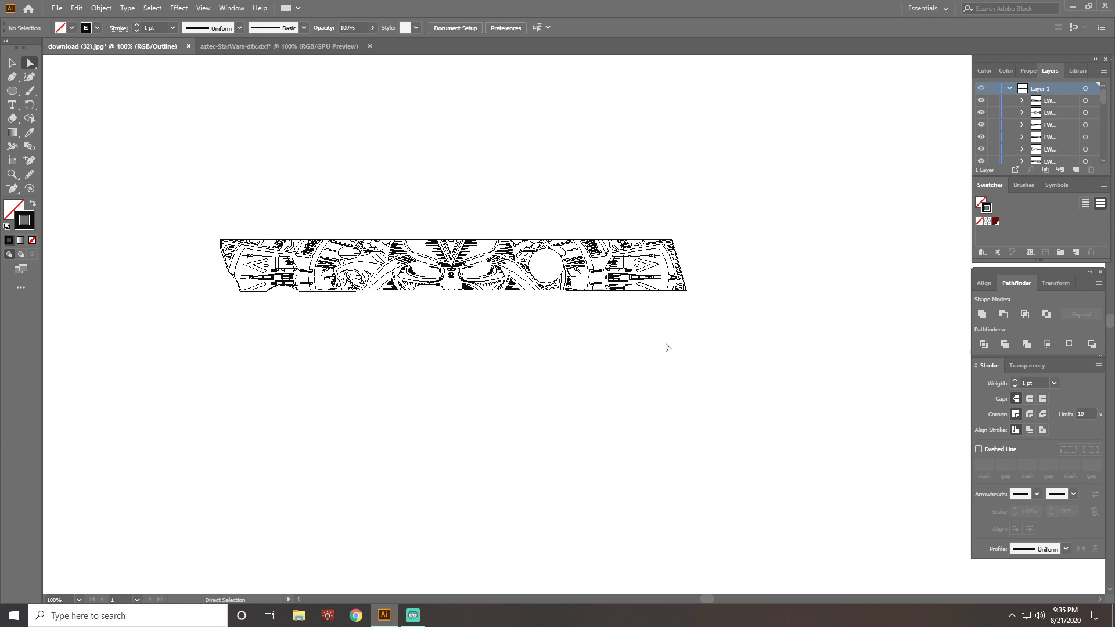
scroll(590, 356, up, 2)
scroll(697, 311, up, 2)
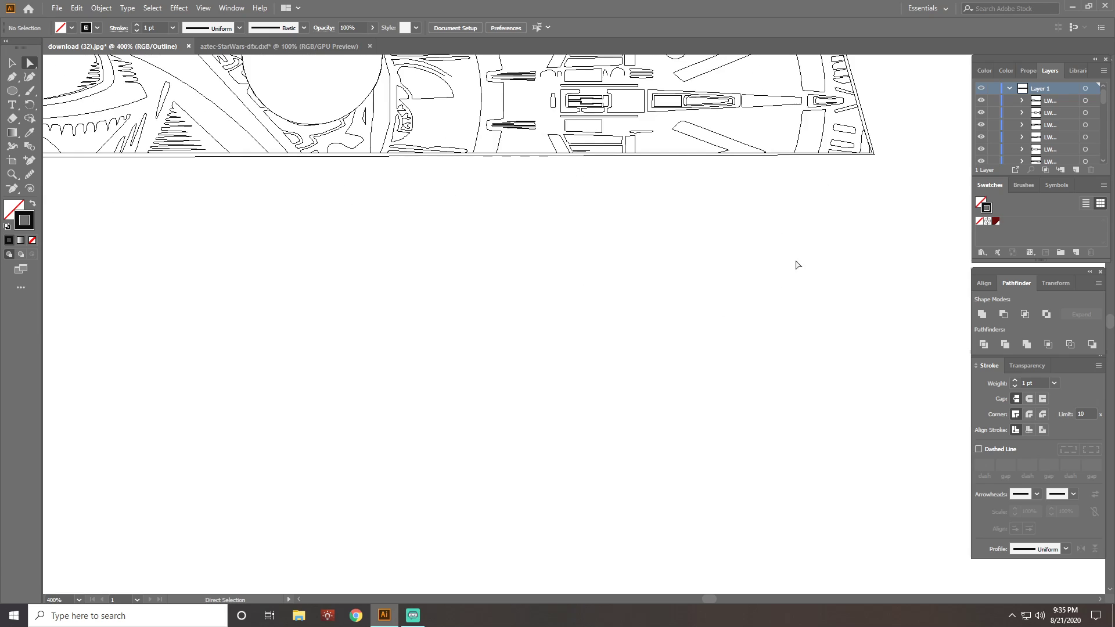
scroll(722, 321, down, 1)
scroll(719, 316, up, 3)
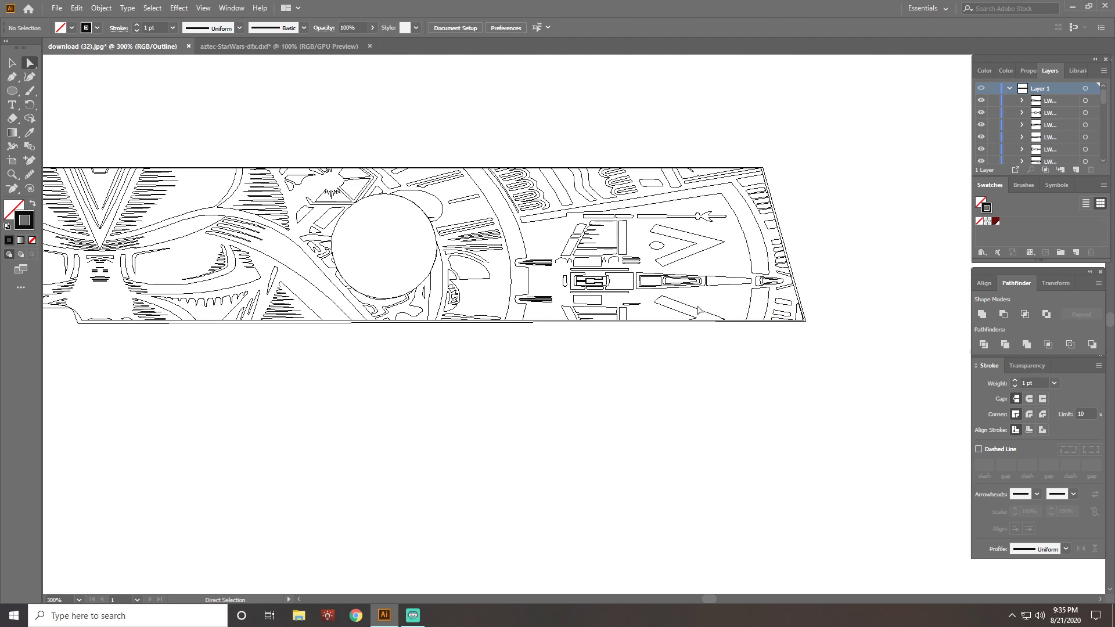
scroll(685, 311, down, 3)
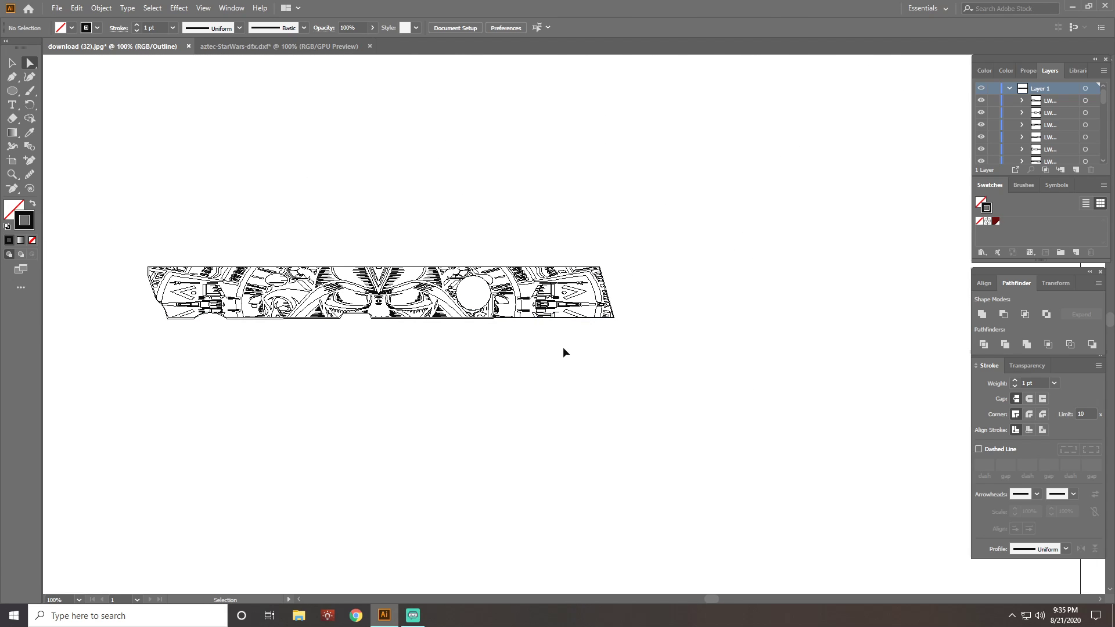
scroll(563, 352, left, 5)
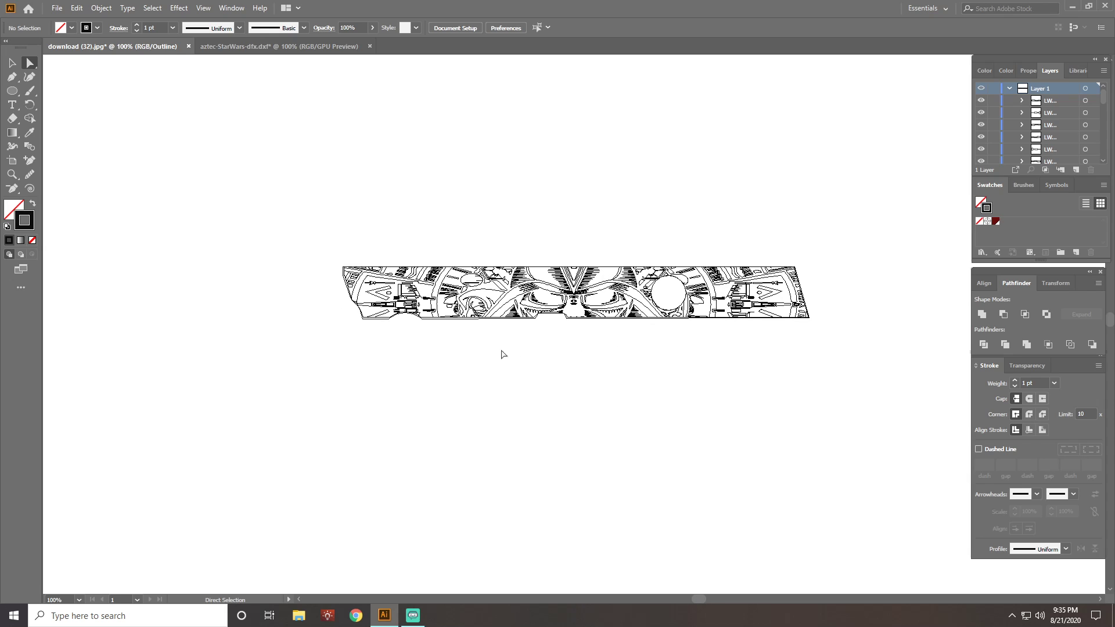
scroll(575, 375, up, 1)
scroll(640, 369, right, 1)
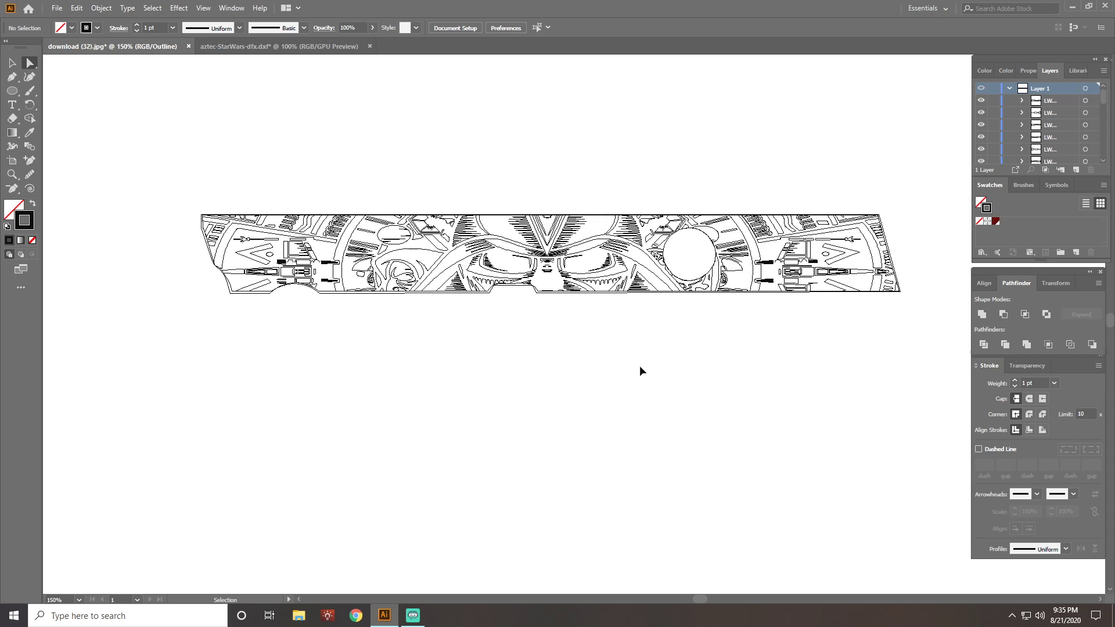
scroll(640, 365, right, 1)
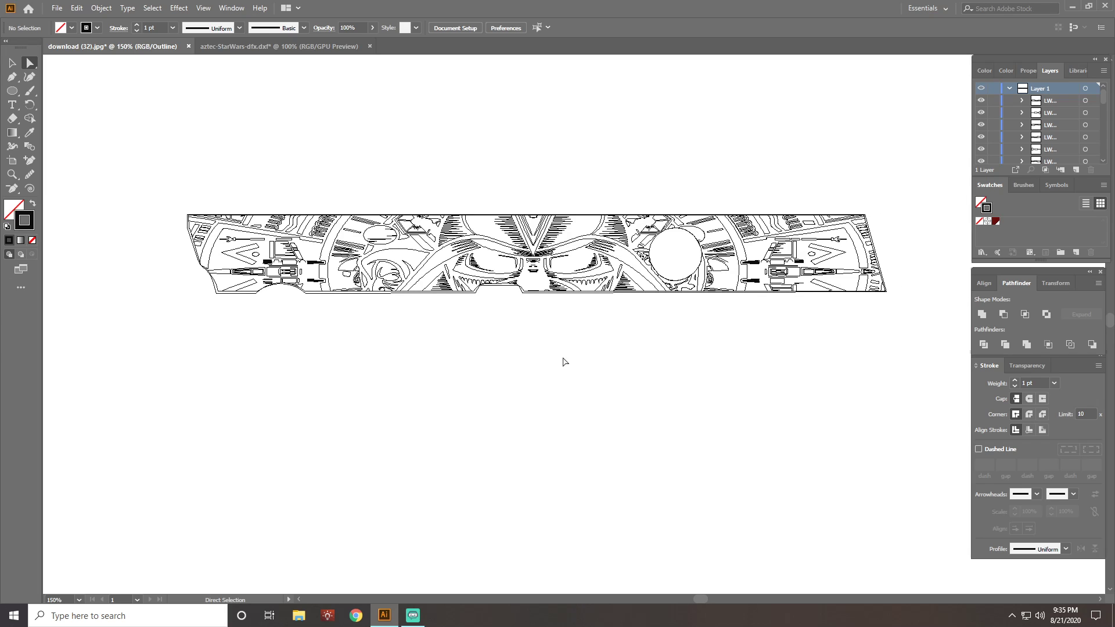